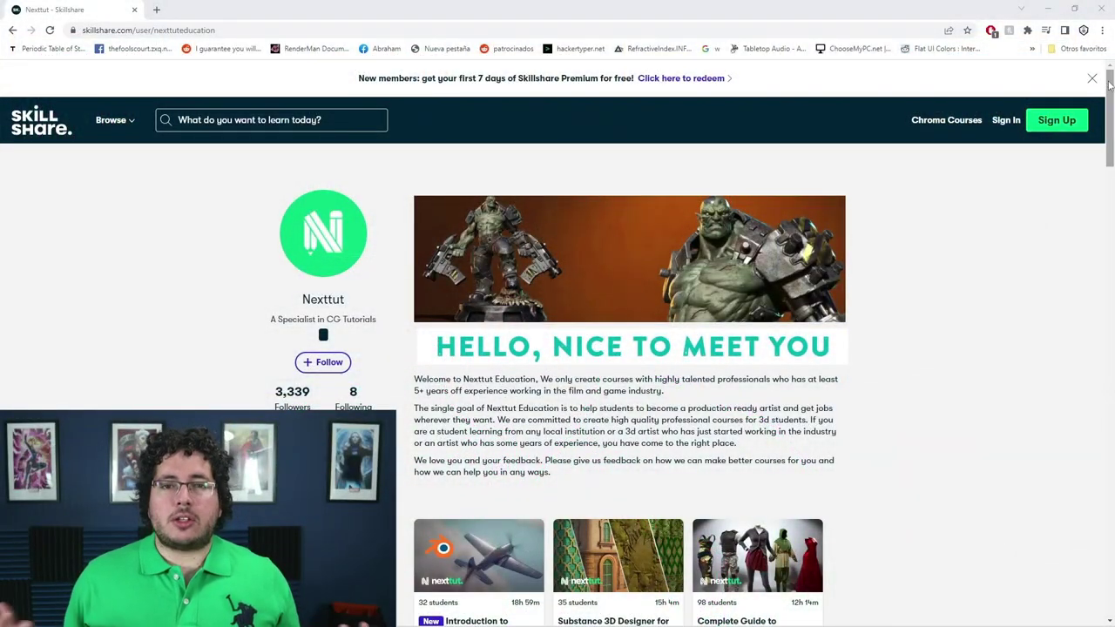
- Scroll through the Google Images 'product rendering' results for reference renders
{"action": "scroll", "coordinate": [1109, 83], "scroll_direction": "down", "scroll_amount": 3}
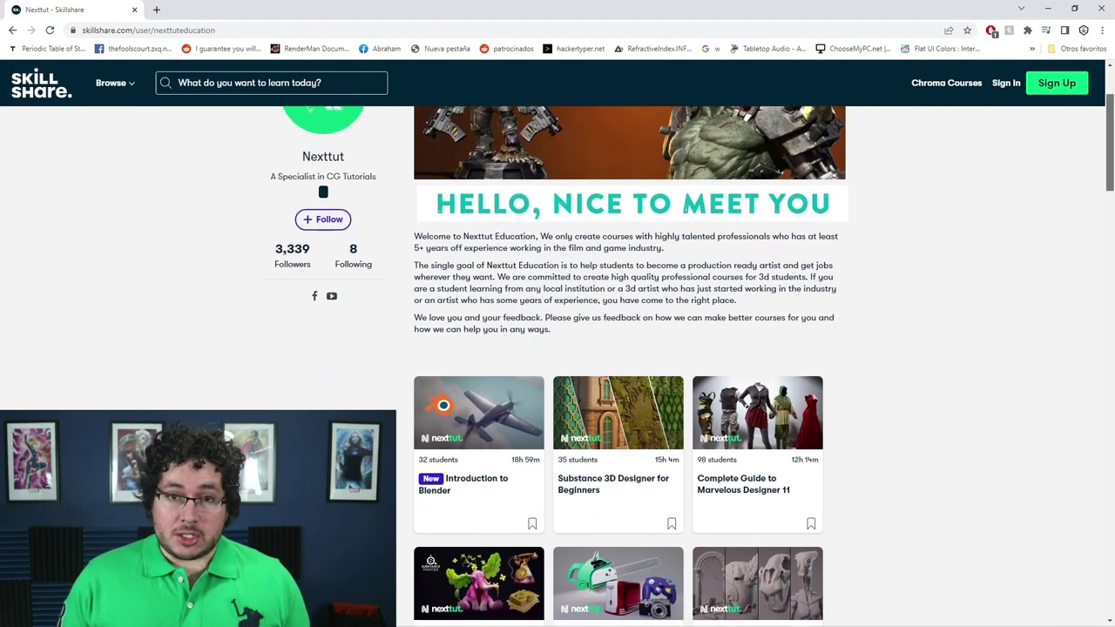
{"action": "scroll", "coordinate": [627, 366], "scroll_direction": "down", "scroll_amount": 2}
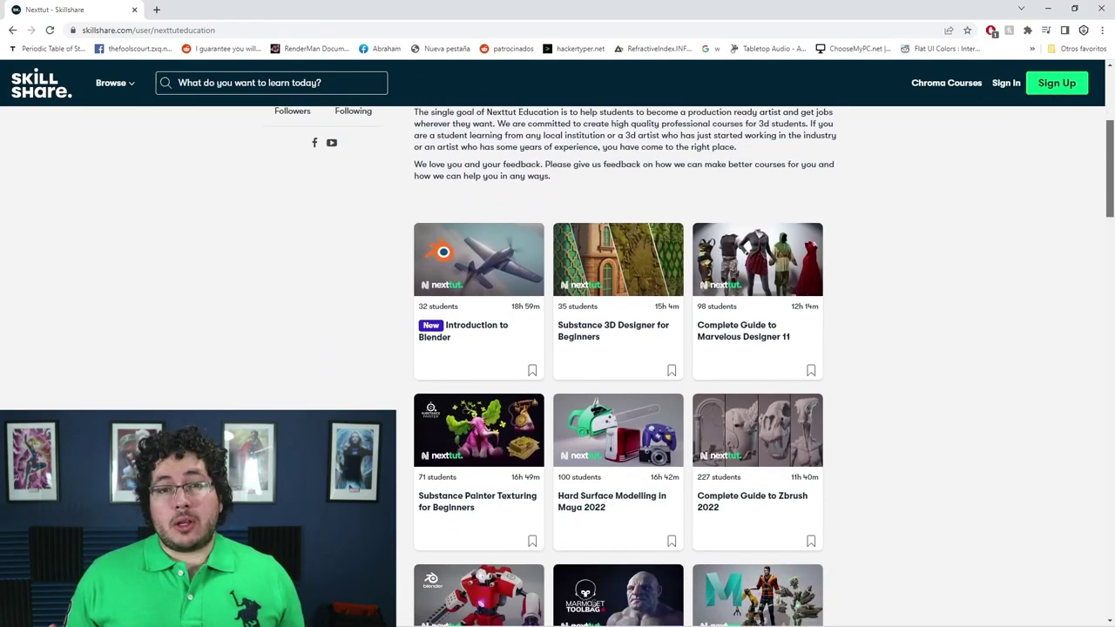
{"action": "scroll", "coordinate": [627, 366], "scroll_direction": "down", "scroll_amount": 1}
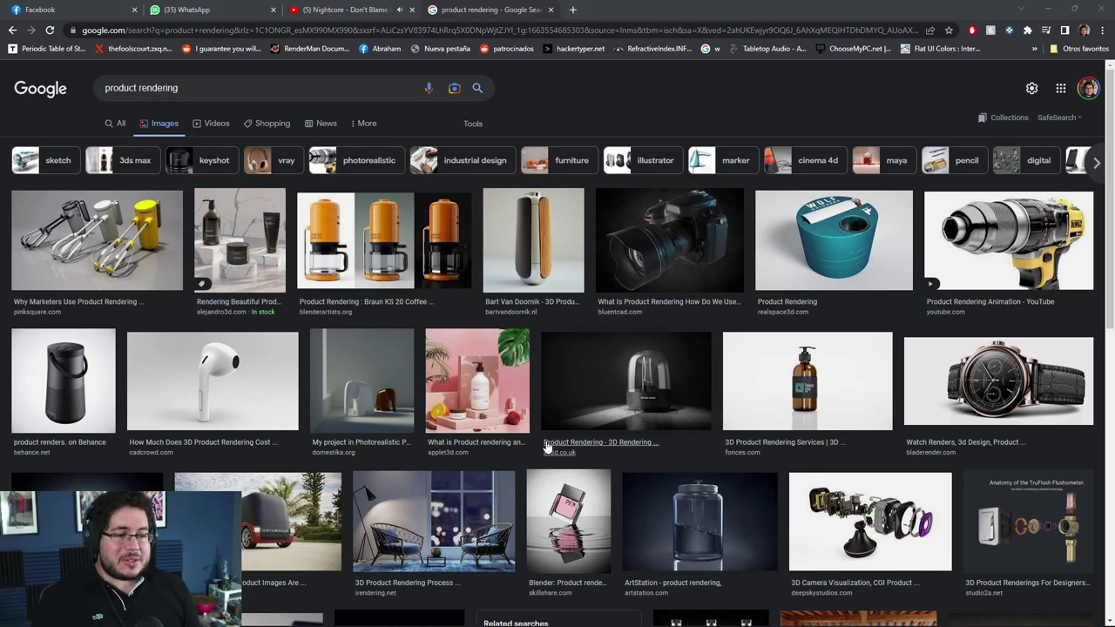
{"action": "scroll", "coordinate": [605, 382], "scroll_direction": "down", "scroll_amount": 4}
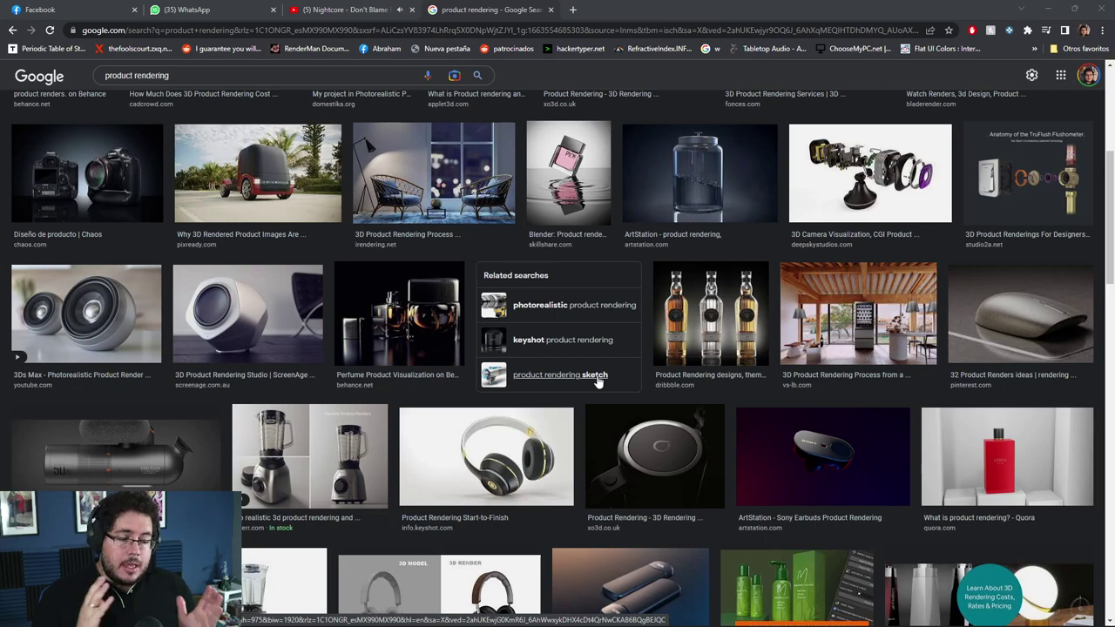
- Minimize Chrome and focus the Blender window showing the camera-and-light scene
{"action": "left_click", "coordinate": [1049, 6]}
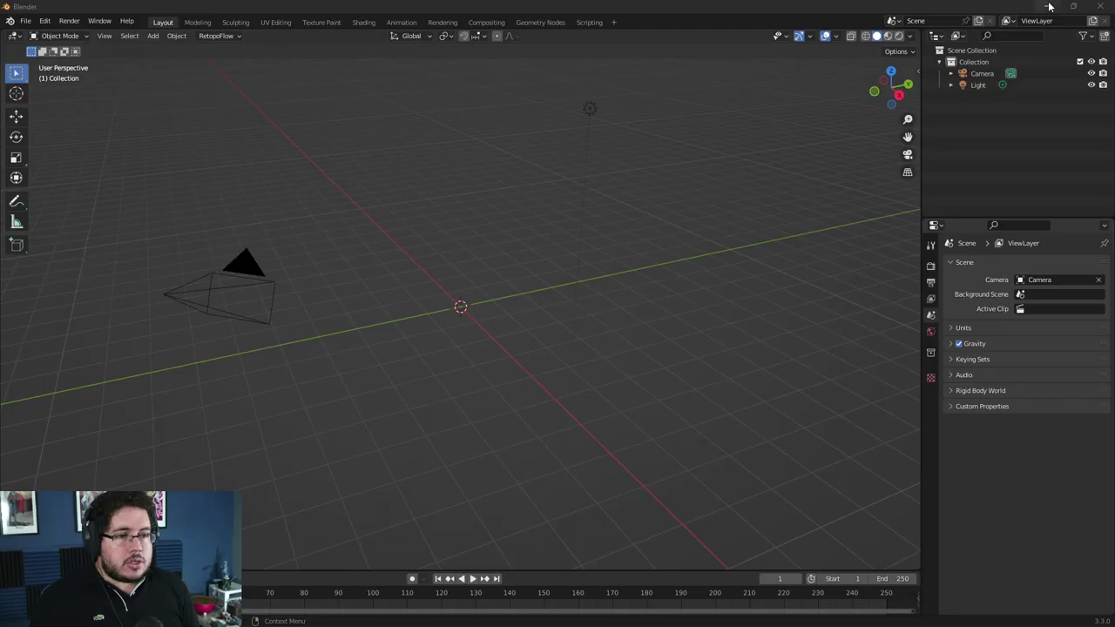
{"action": "left_click", "coordinate": [657, 261]}
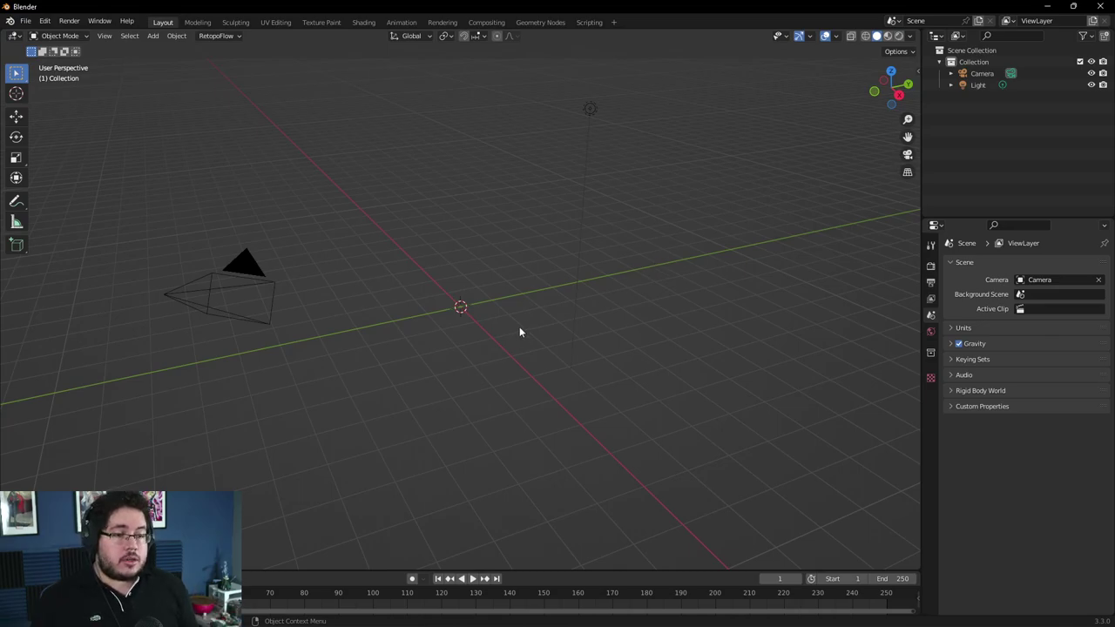
- Open Barrel_Sculpt.blend, discarding the unsaved untitled scene
{"action": "left_click", "coordinate": [25, 20]}
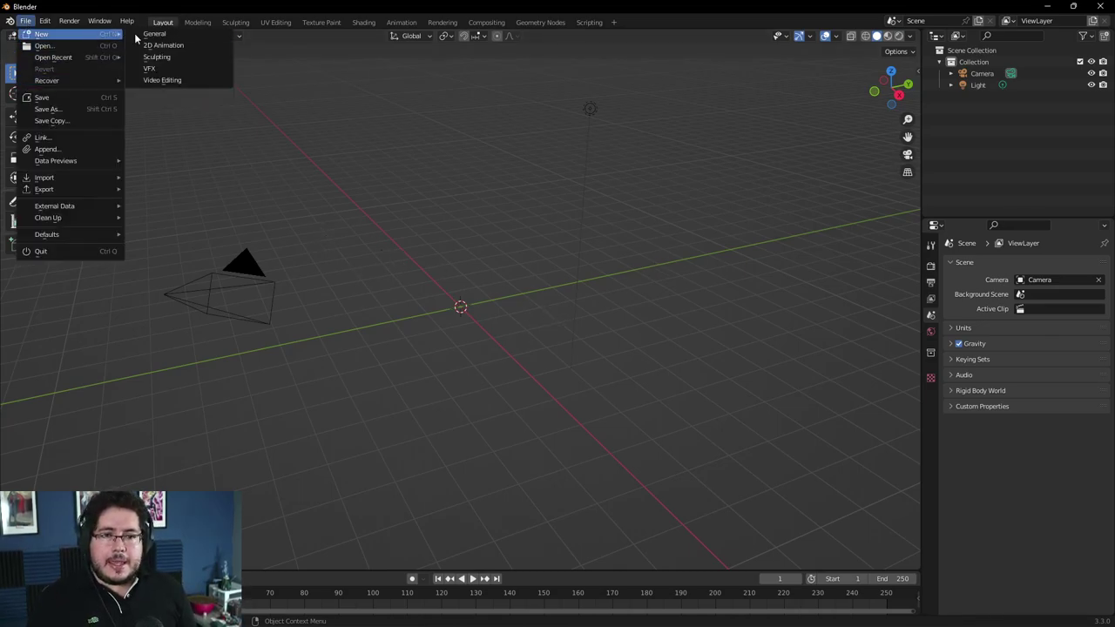
{"action": "mouse_move", "coordinate": [91, 58]}
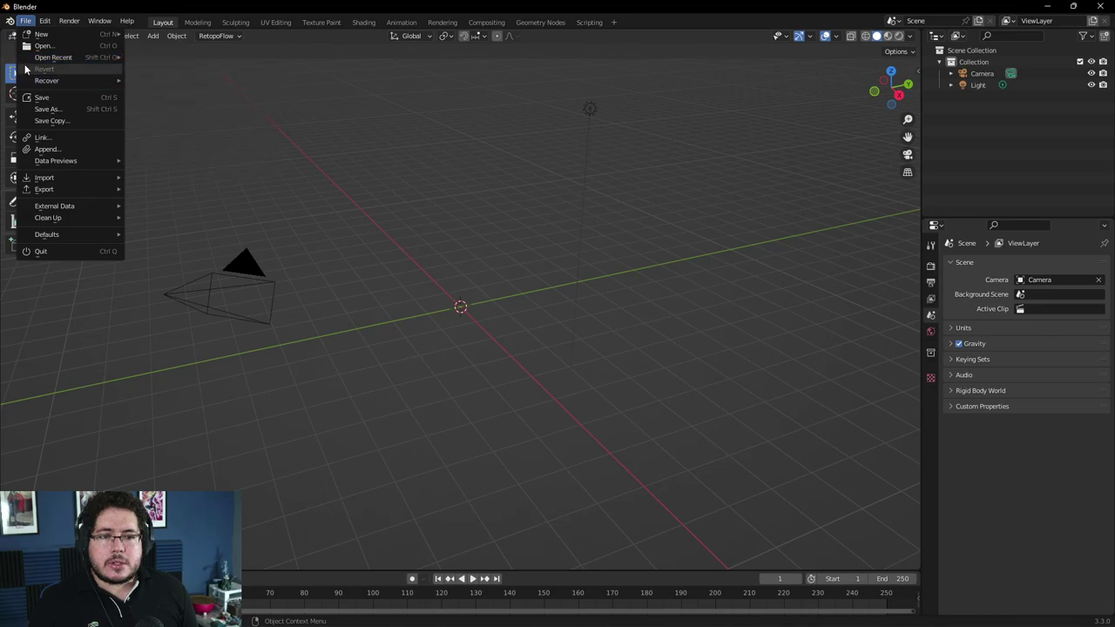
{"action": "left_click", "coordinate": [45, 46]}
{"action": "left_click", "coordinate": [577, 341]}
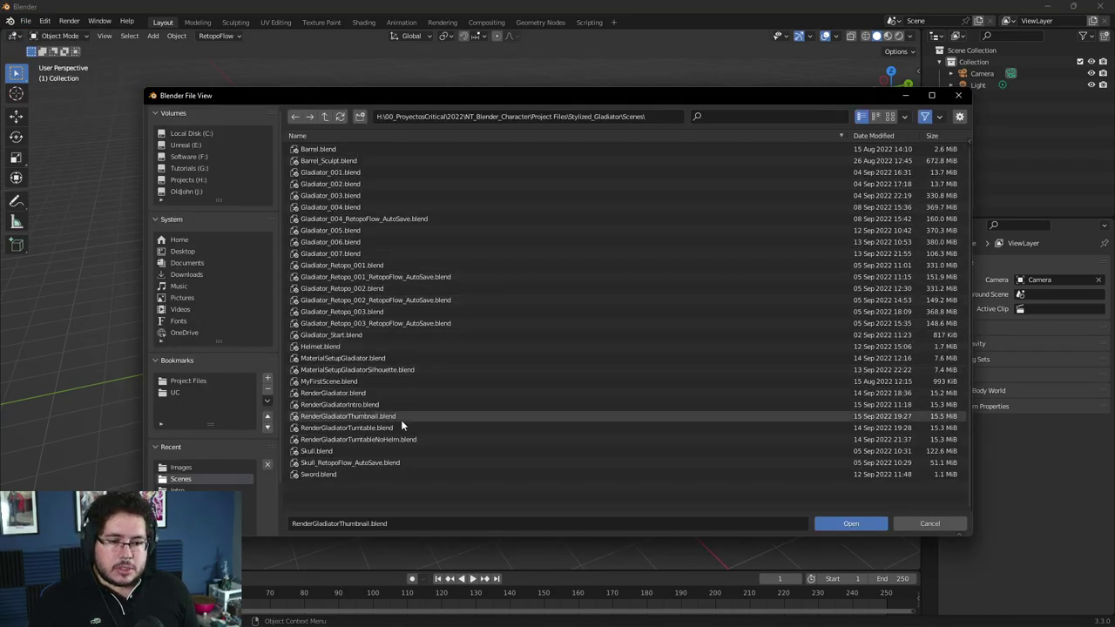
{"action": "left_click", "coordinate": [328, 161]}
{"action": "left_click", "coordinate": [869, 526]}
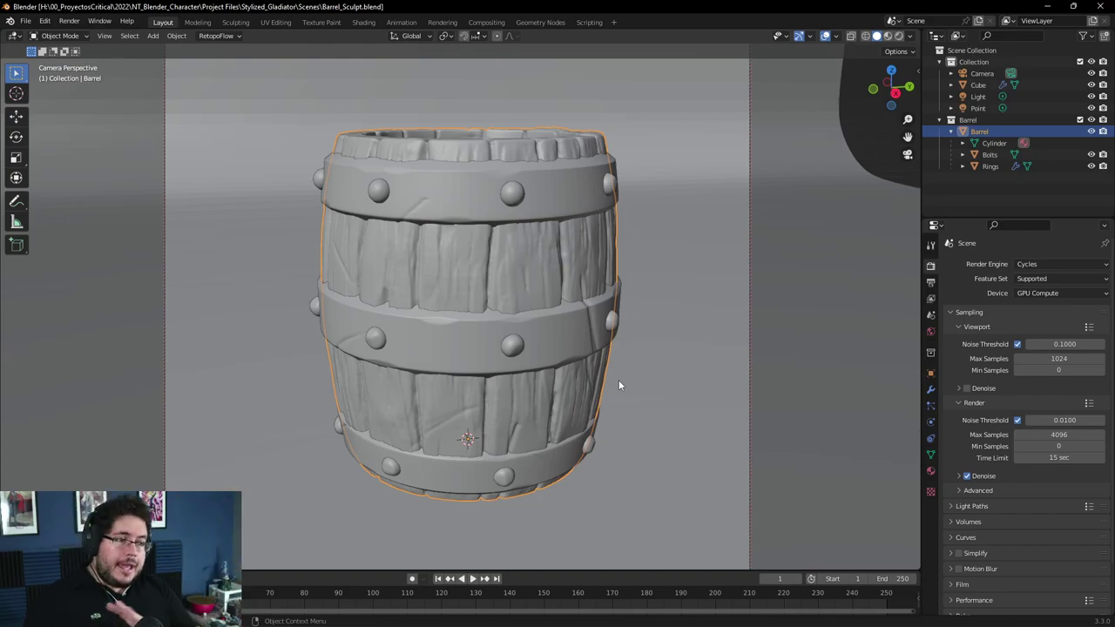
- Delete the old Cube backdrop and the Point light from the barrel scene
{"action": "left_click", "coordinate": [652, 276]}
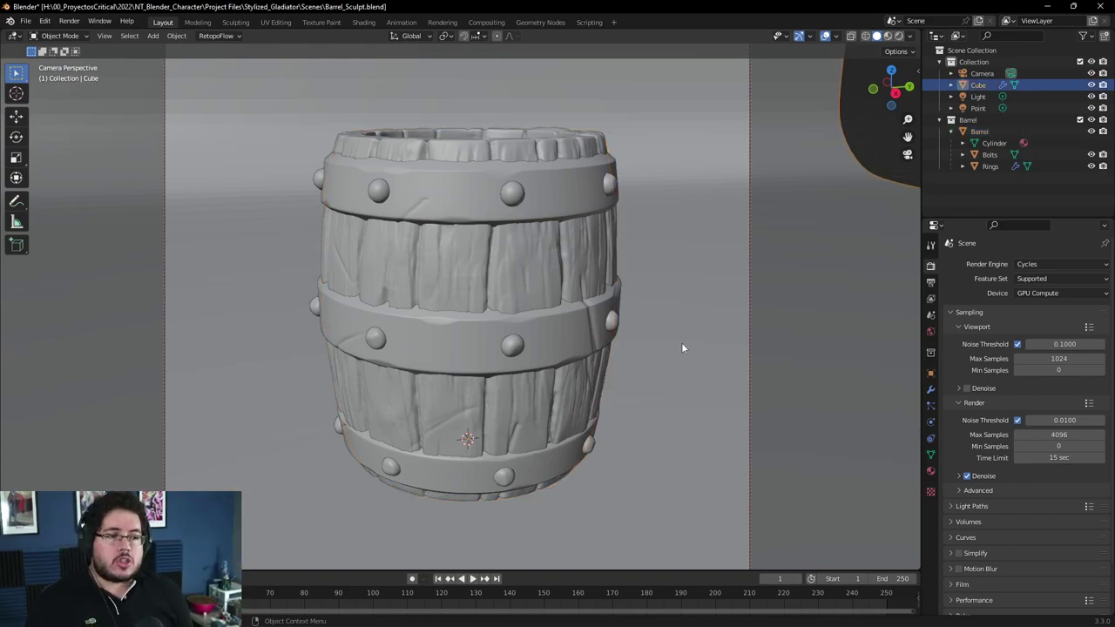
{"action": "left_click", "coordinate": [568, 206]}
{"action": "right_click", "coordinate": [568, 206]}
{"action": "left_click", "coordinate": [641, 228]}
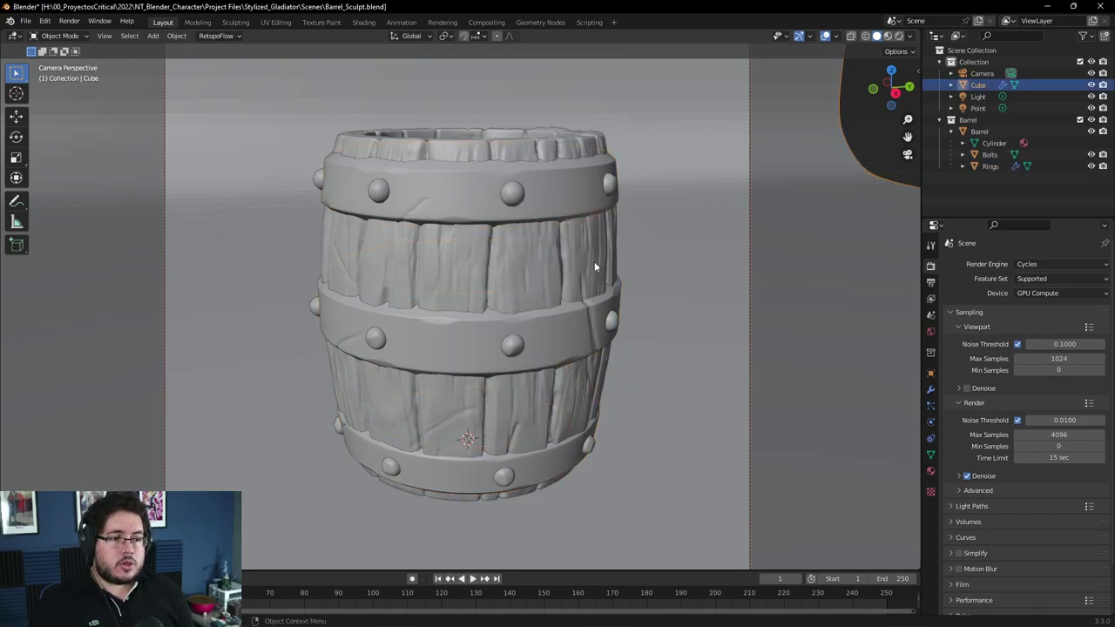
{"action": "scroll", "coordinate": [660, 348], "scroll_direction": "down", "scroll_amount": 6}
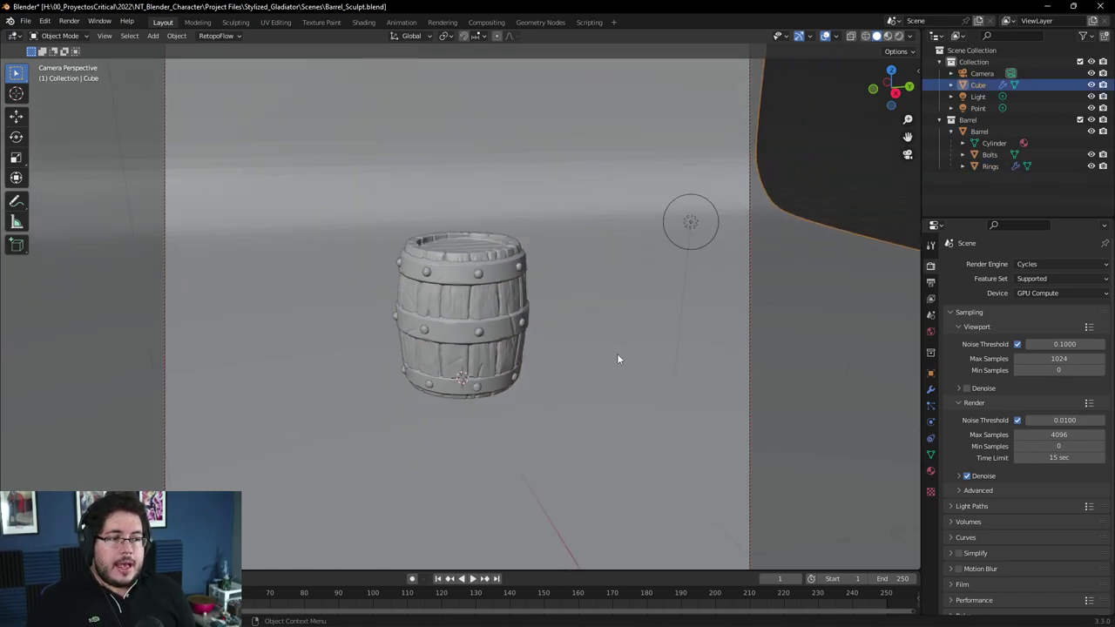
{"action": "key", "text": "Delete"}
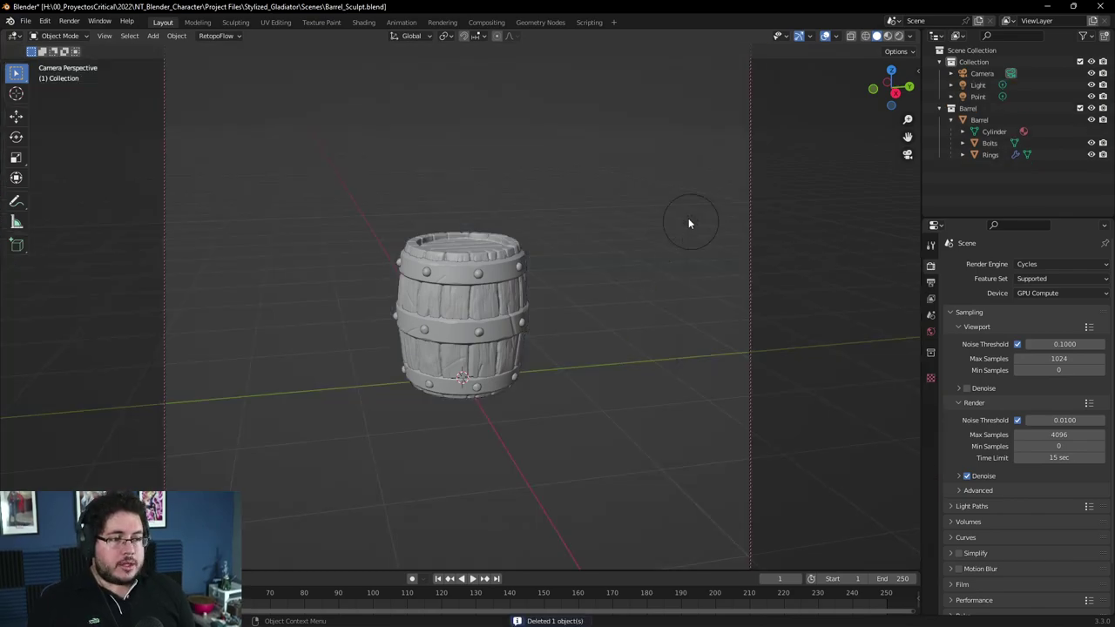
{"action": "left_click", "coordinate": [688, 222]}
{"action": "key", "text": "Delete"}
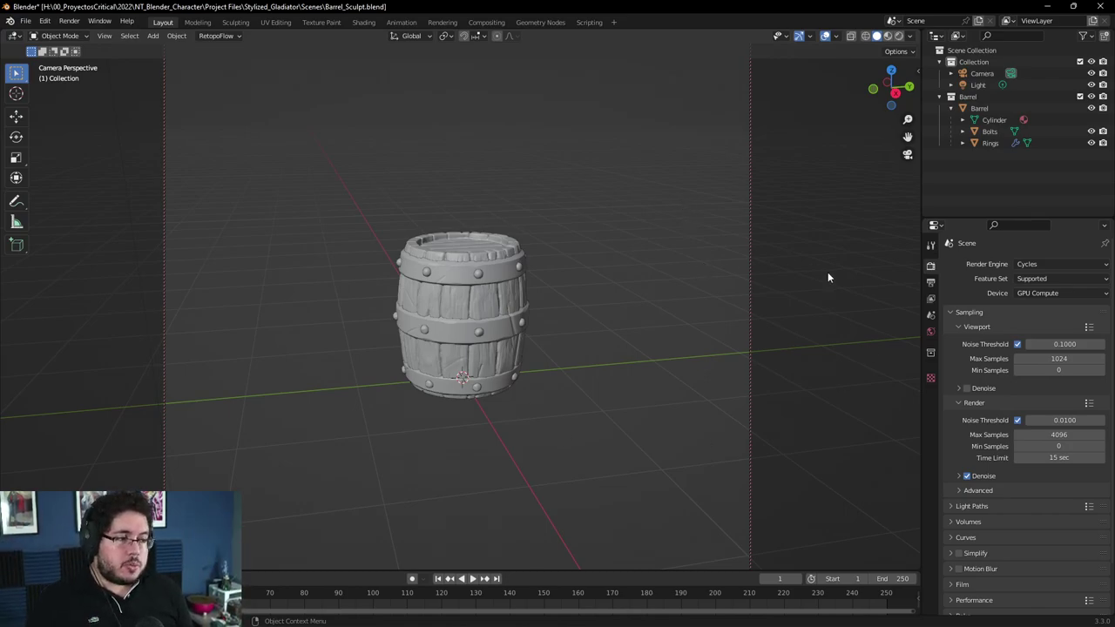
- Keep Cycles as the render engine and review the 1024 × 1024 PNG RGBA output settings
{"action": "left_click", "coordinate": [1052, 261]}
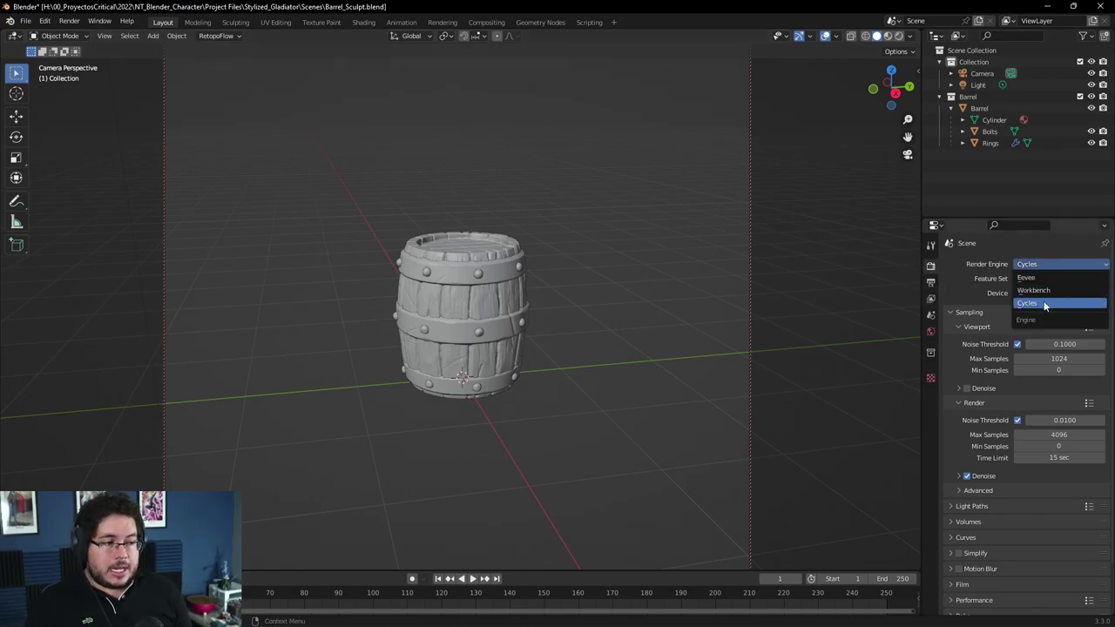
{"action": "left_click", "coordinate": [1042, 301]}
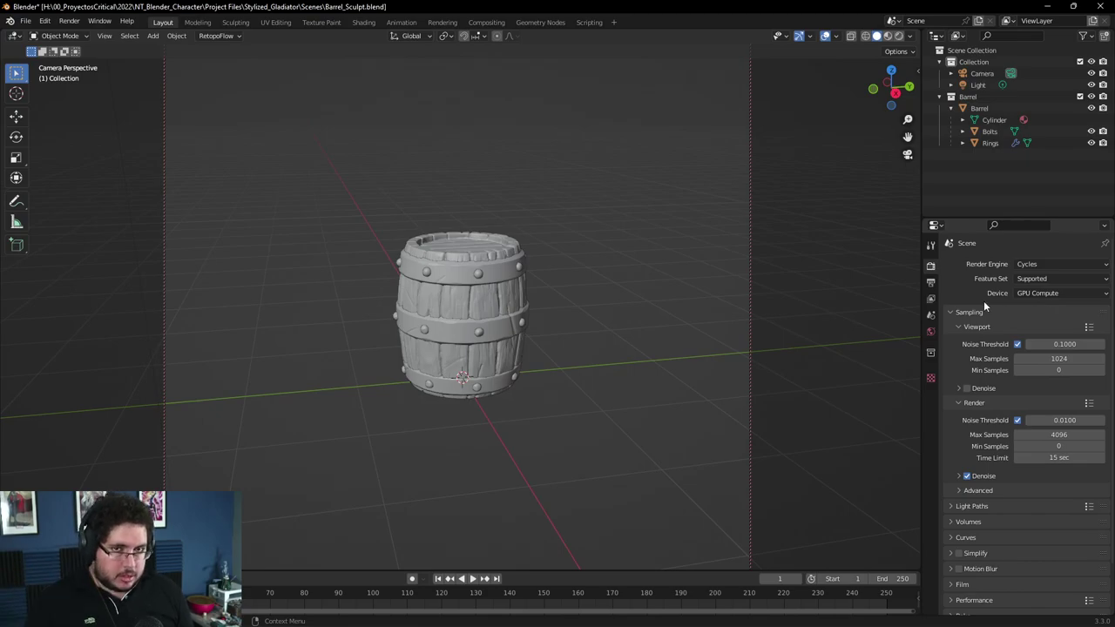
{"action": "left_click", "coordinate": [1049, 263]}
{"action": "left_click", "coordinate": [1062, 266]}
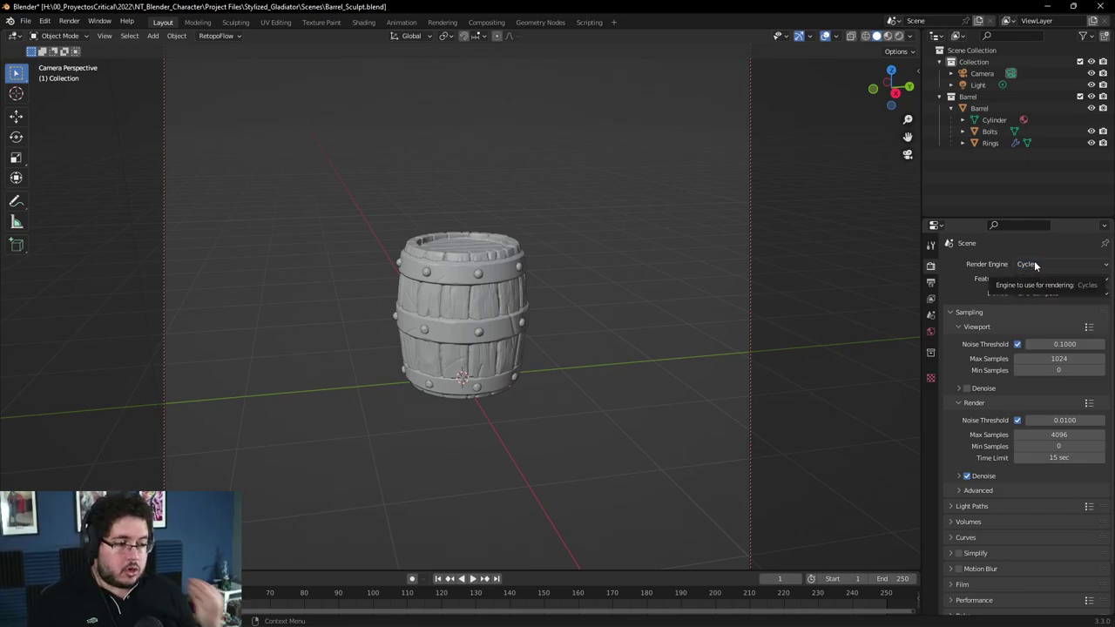
{"action": "left_click", "coordinate": [931, 283]}
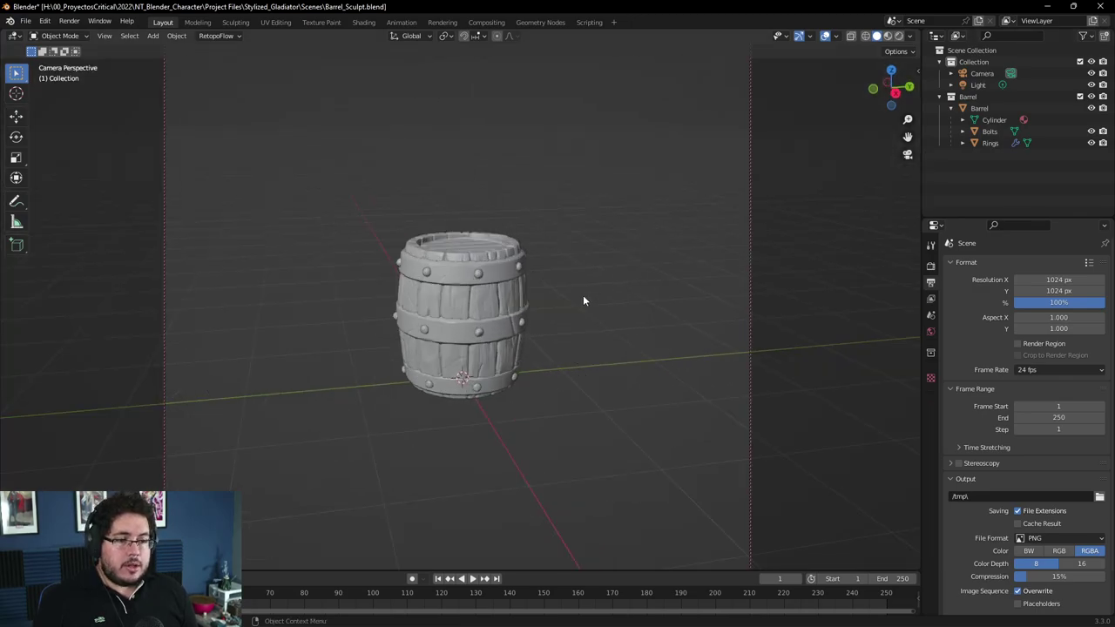
{"action": "scroll", "coordinate": [584, 297], "scroll_direction": "up", "scroll_amount": 2}
- Reframe the camera with Lock Camera to View so the barrel fills more of the shot
{"action": "key", "text": "n"}
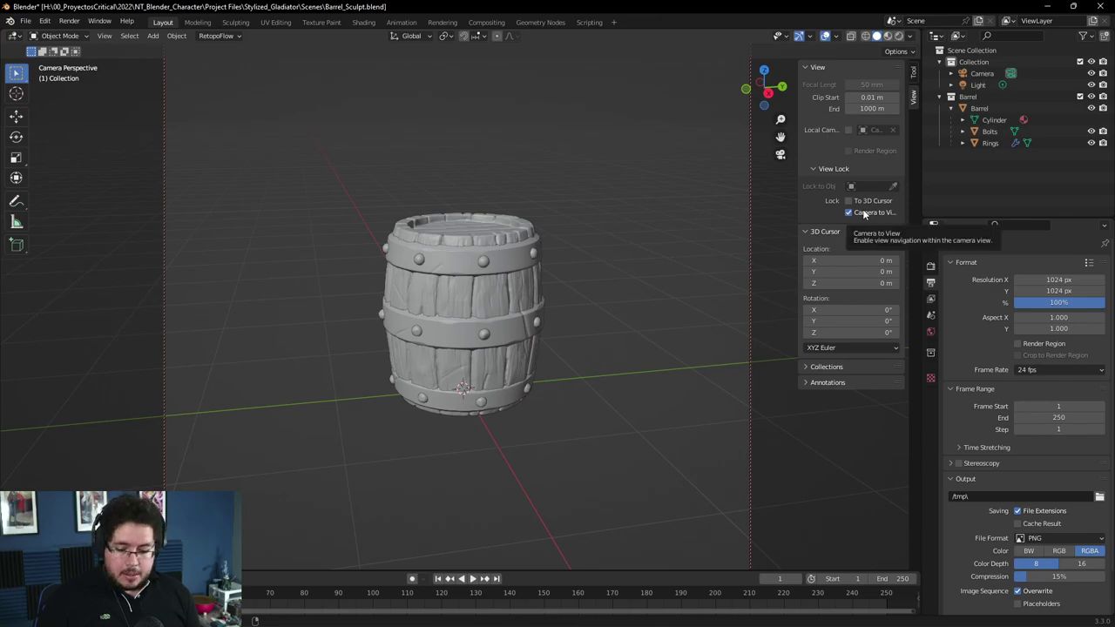
{"action": "key", "text": "ctrl+KP_1"}
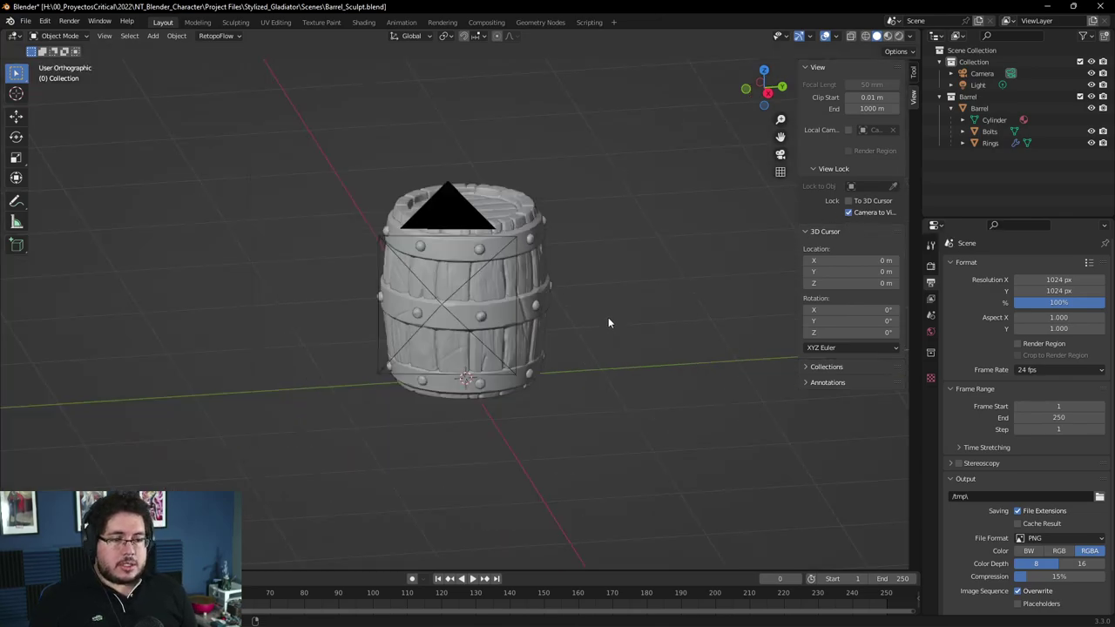
{"action": "middle_click_drag", "start_coordinate": [567, 319], "coordinate": [610, 296]}
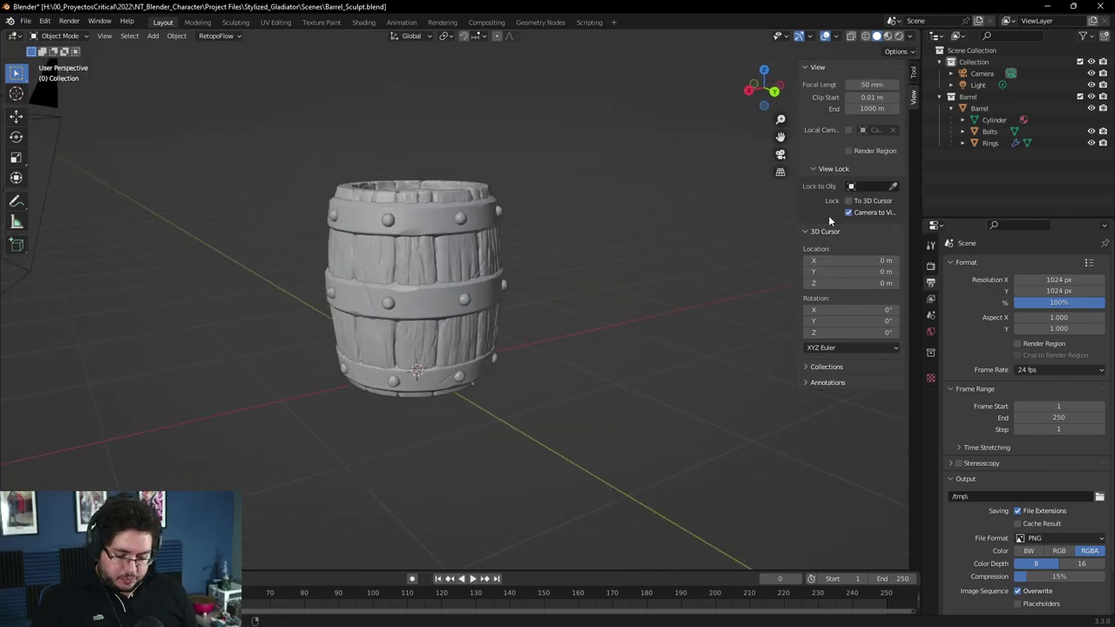
{"action": "key", "text": "n"}
{"action": "left_click", "coordinate": [907, 156]}
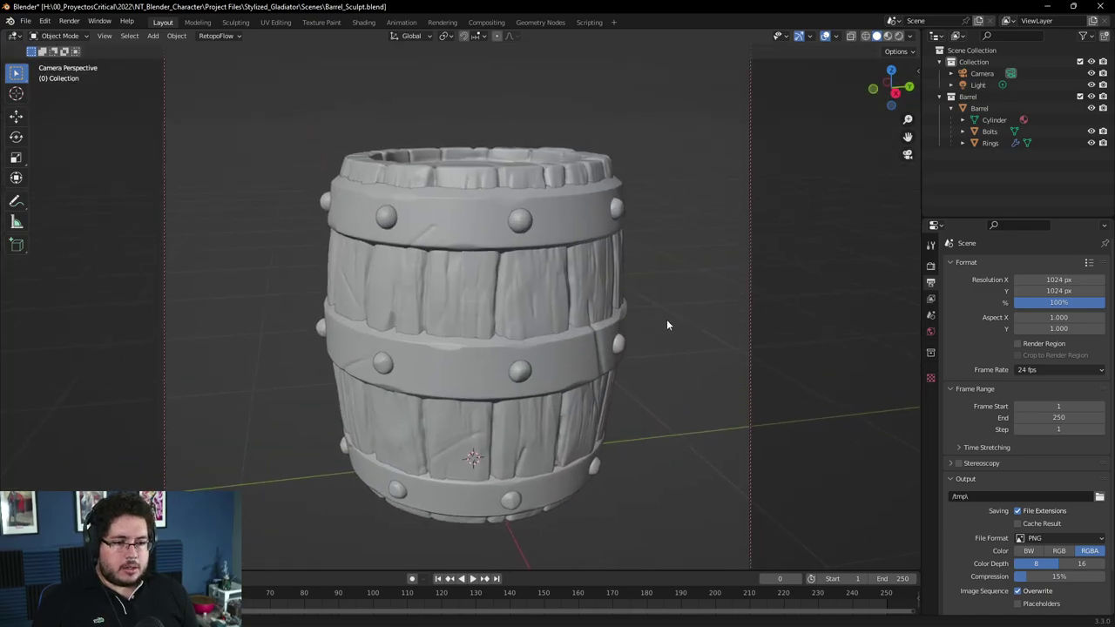
{"action": "scroll", "coordinate": [671, 307], "scroll_direction": "up", "scroll_amount": 3}
{"action": "scroll", "coordinate": [672, 307], "scroll_direction": "down", "scroll_amount": 3}
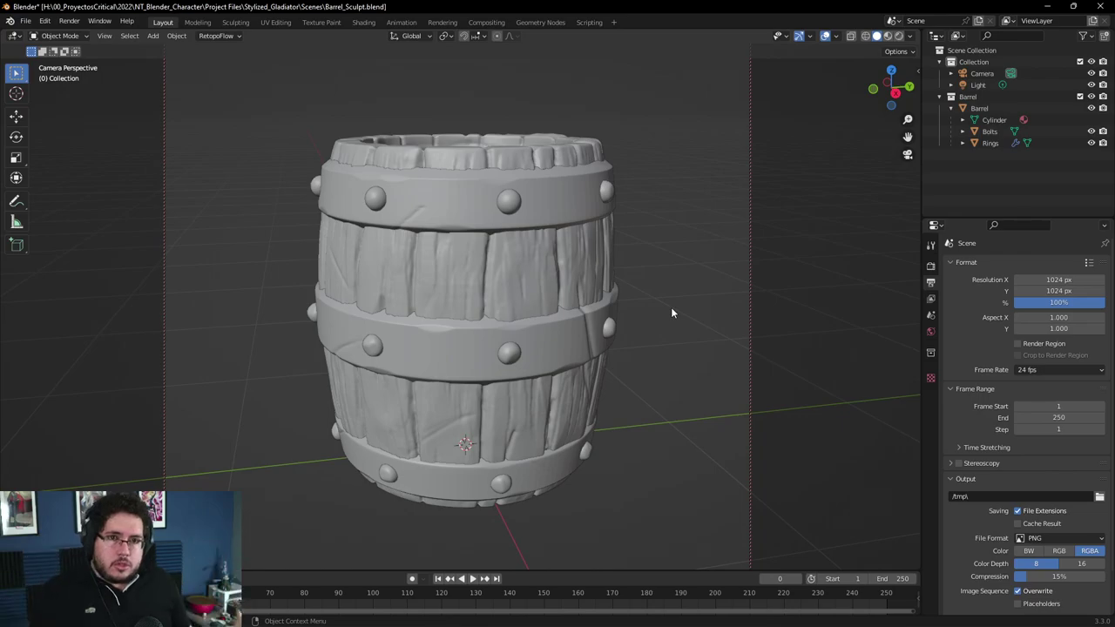
{"action": "scroll", "coordinate": [601, 337], "scroll_direction": "down", "scroll_amount": 6}
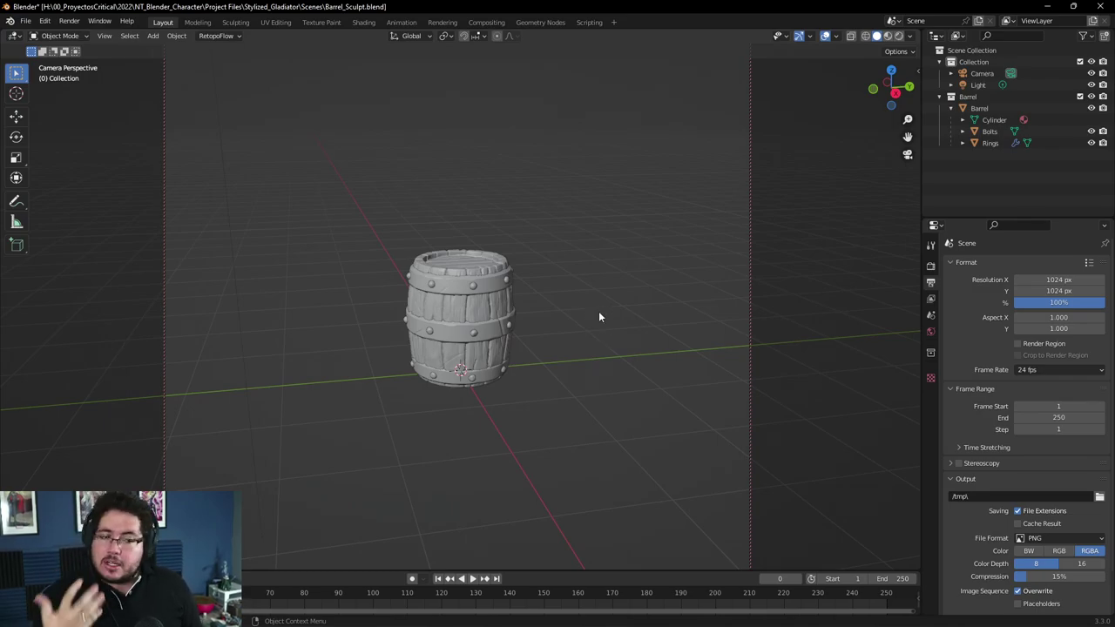
{"action": "scroll", "coordinate": [598, 317], "scroll_direction": "up", "scroll_amount": 5}
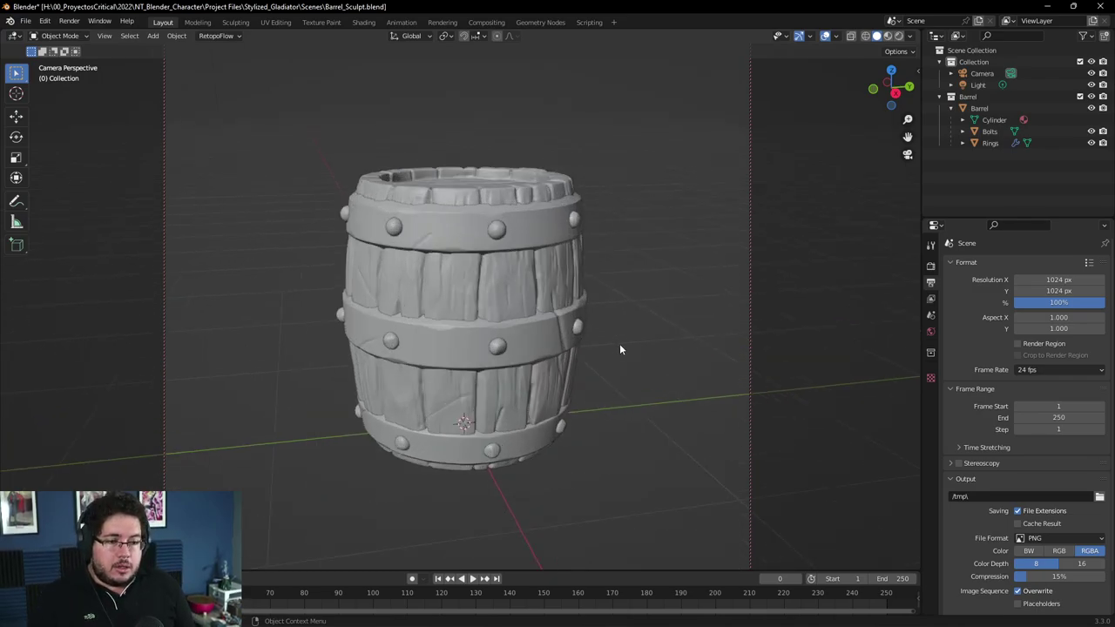
{"action": "scroll", "coordinate": [620, 348], "scroll_direction": "up", "scroll_amount": 2}
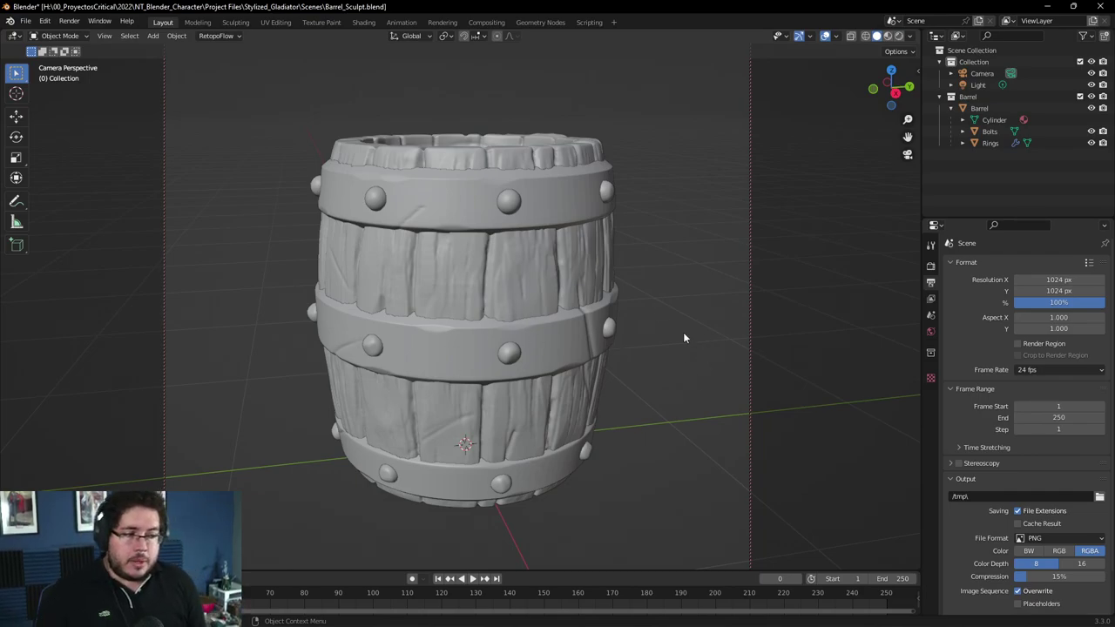
{"action": "middle_click_drag", "start_coordinate": [636, 301], "coordinate": [636, 312]}
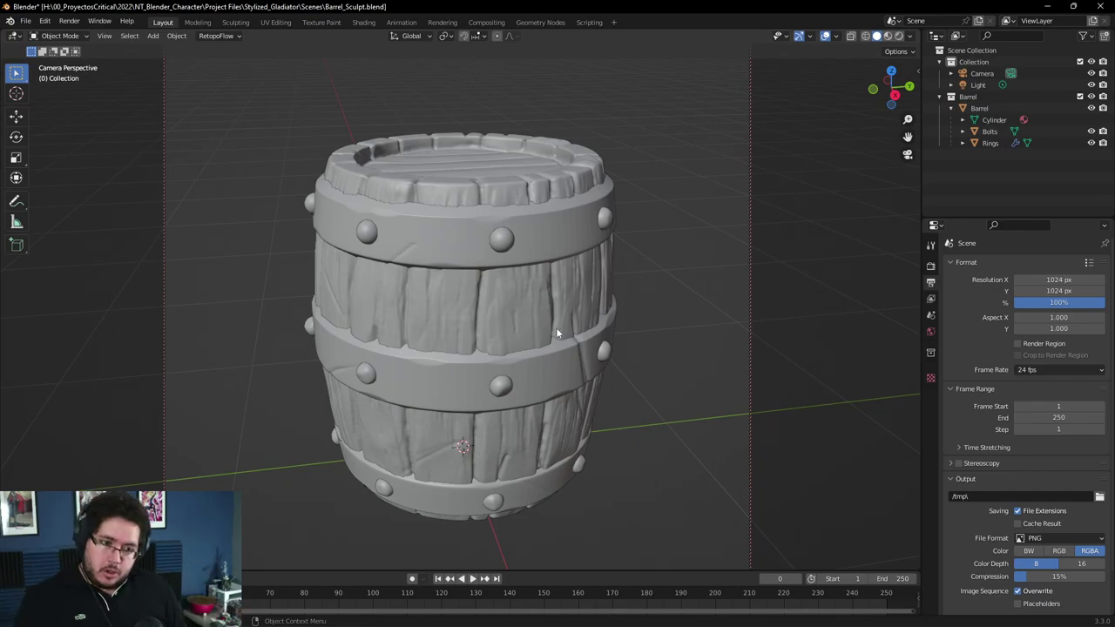
{"action": "scroll", "coordinate": [645, 377], "scroll_direction": "up", "scroll_amount": 4}
{"action": "scroll", "coordinate": [684, 381], "scroll_direction": "down", "scroll_amount": 5}
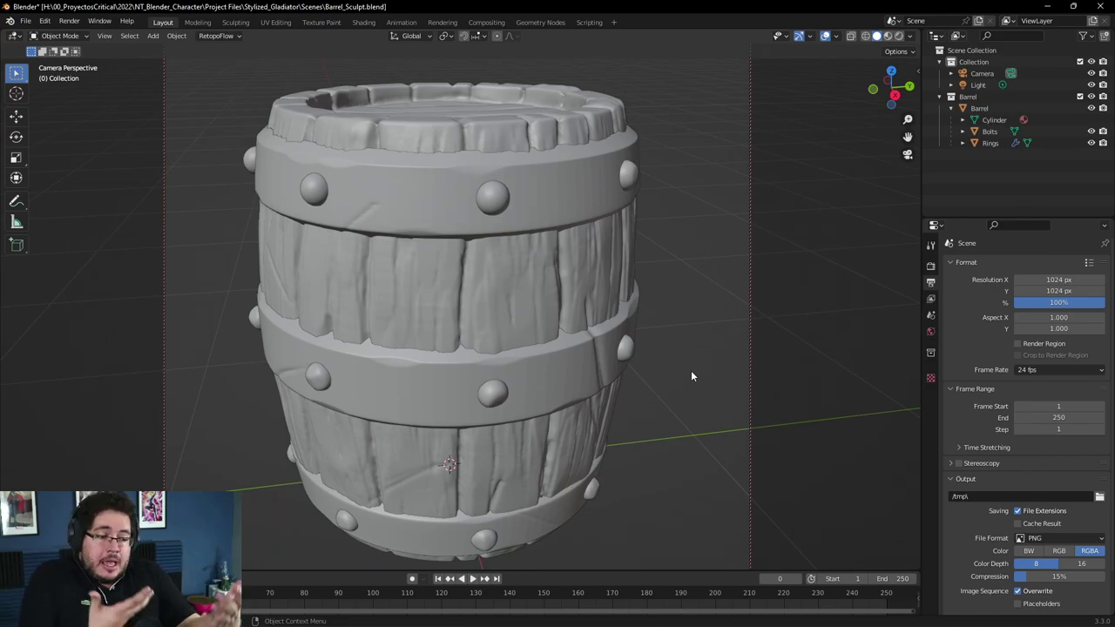
{"action": "scroll", "coordinate": [696, 349], "scroll_direction": "down", "scroll_amount": 2}
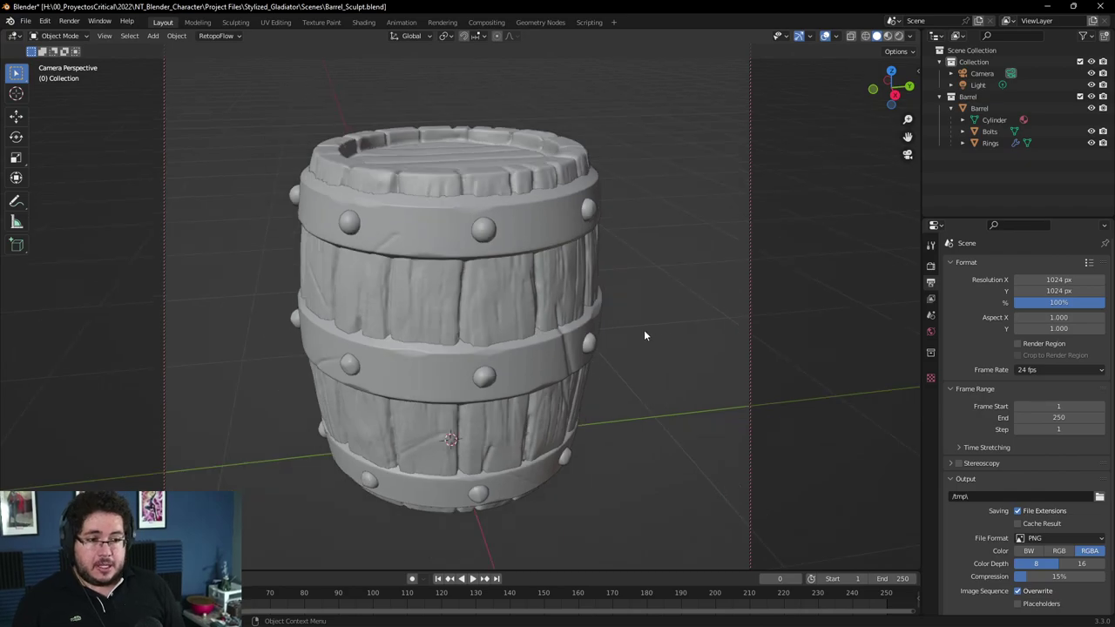
{"action": "mouse_move", "coordinate": [907, 119]}
{"action": "left_mouse_down"}
{"action": "mouse_move", "coordinate": [907, 100]}
{"action": "mouse_move", "coordinate": [908, 119]}
{"action": "left_mouse_up"}
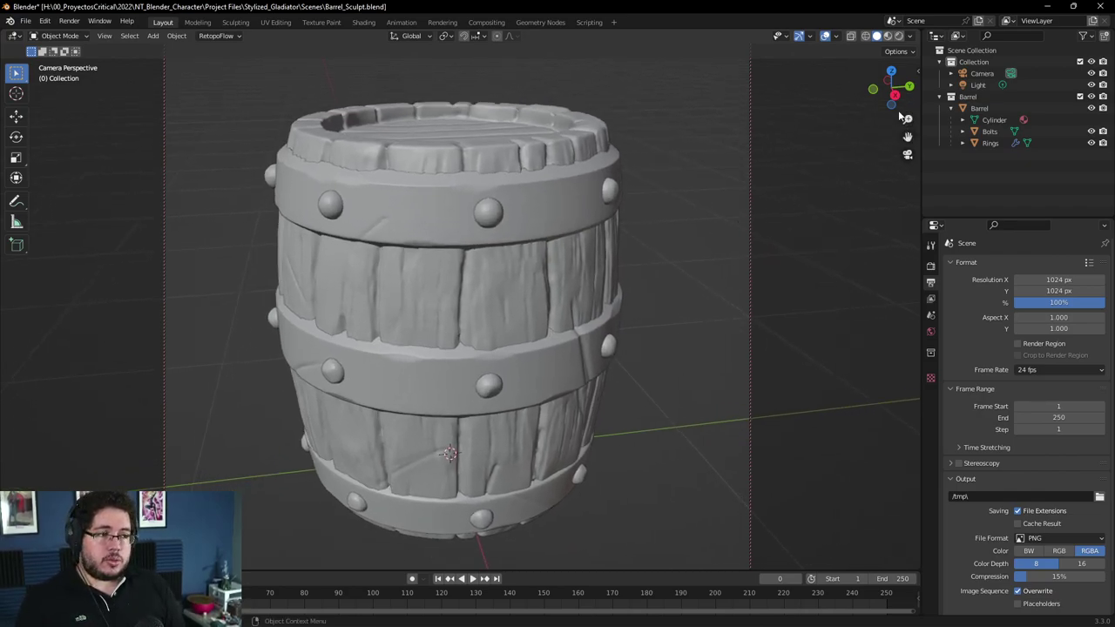
{"action": "middle_click_drag", "start_coordinate": [711, 209], "coordinate": [719, 218], "text": "shift"}
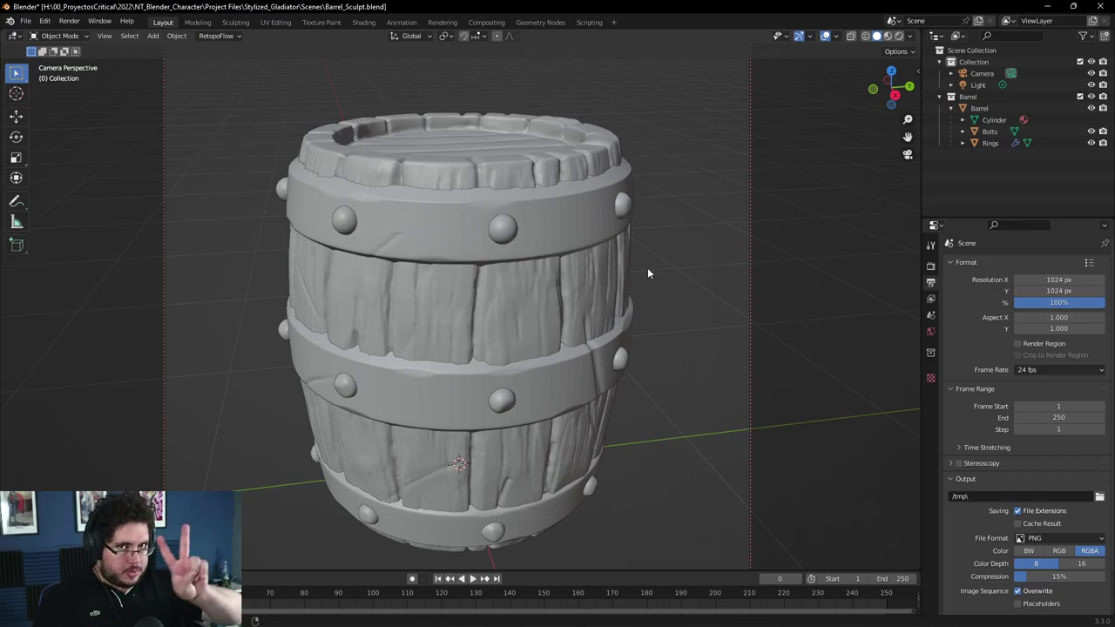
- Switch to Chrome and preview the Braun KS 20 coffee maker render
{"action": "key", "text": "alt+Tab"}
{"action": "left_click", "coordinate": [609, 366]}
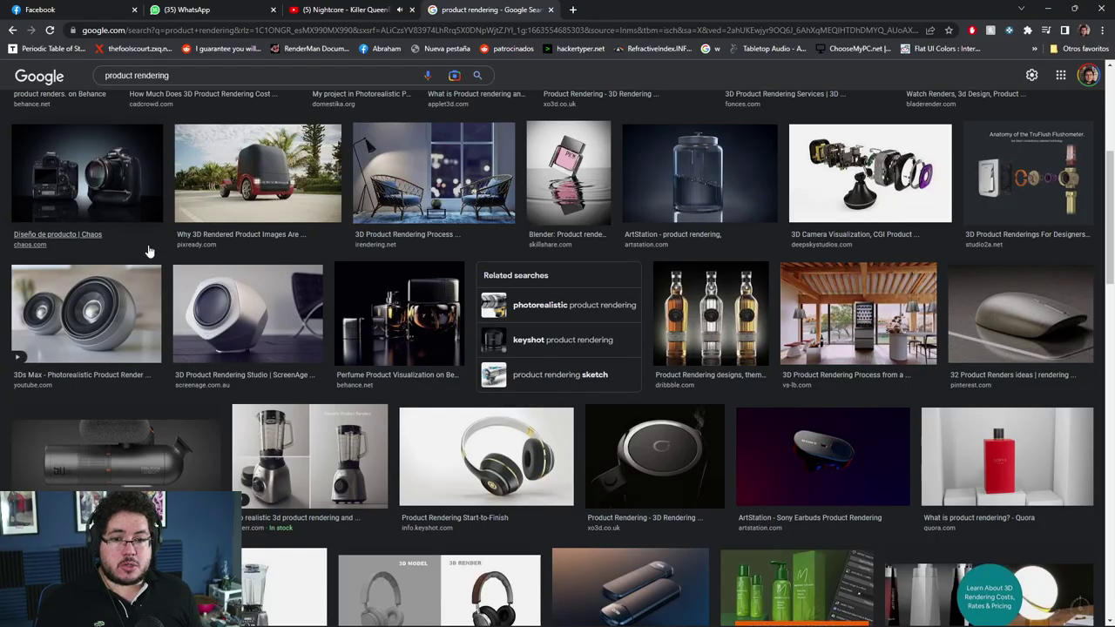
{"action": "scroll", "coordinate": [250, 360], "scroll_direction": "up", "scroll_amount": 5}
{"action": "left_click", "coordinate": [383, 231]}
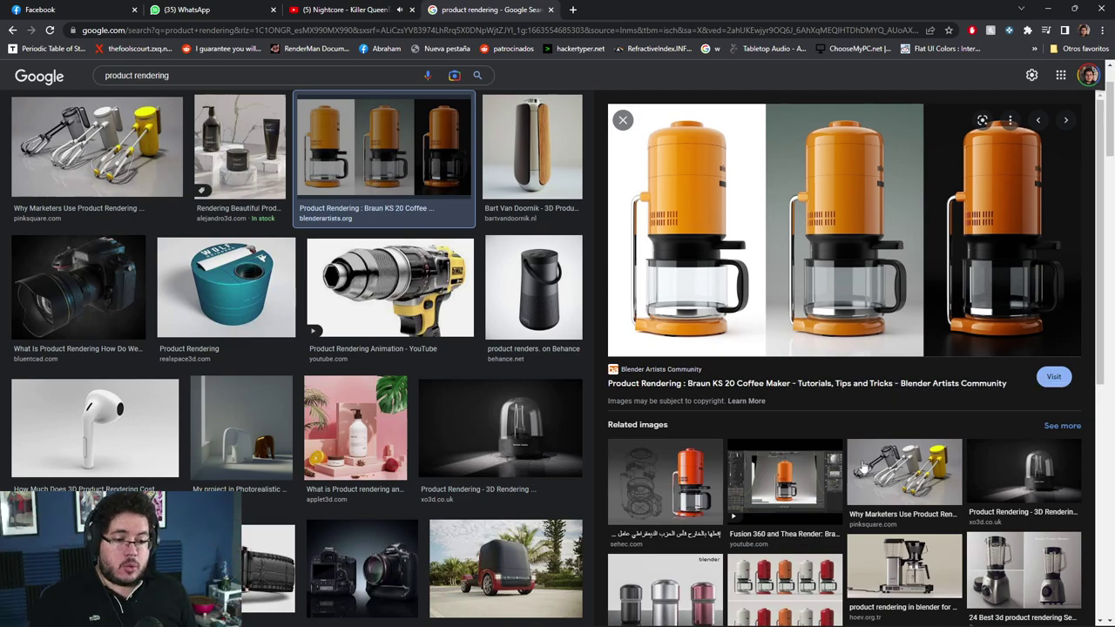
- Preview the Drivemind car render, then return to the Braun coffee maker preview
{"action": "left_click", "coordinate": [531, 575]}
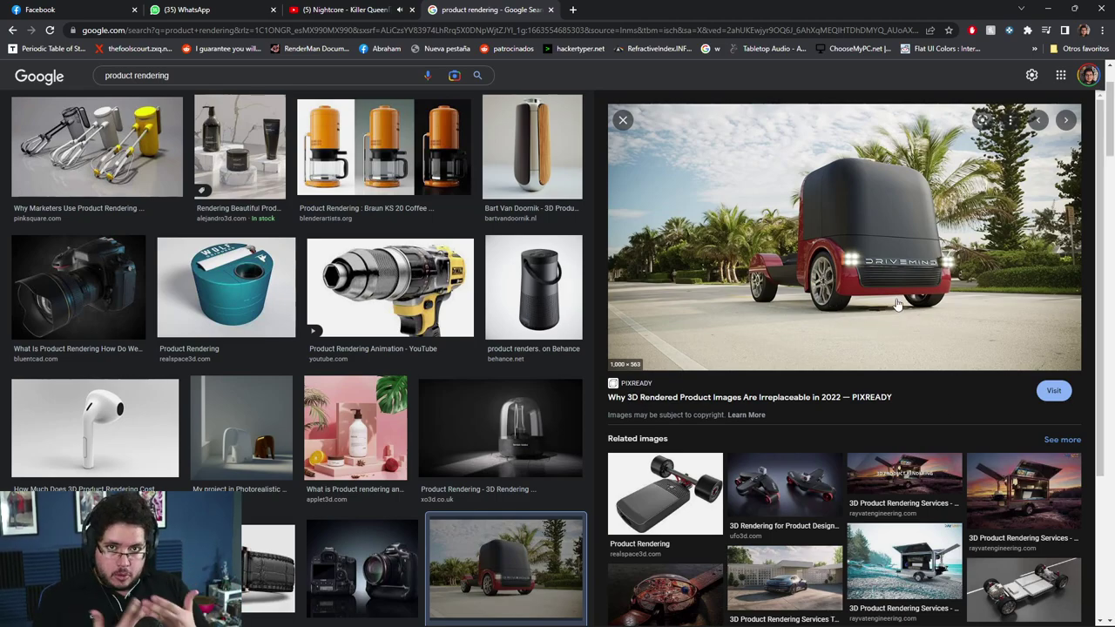
{"action": "scroll", "coordinate": [357, 329], "scroll_direction": "down", "scroll_amount": 3}
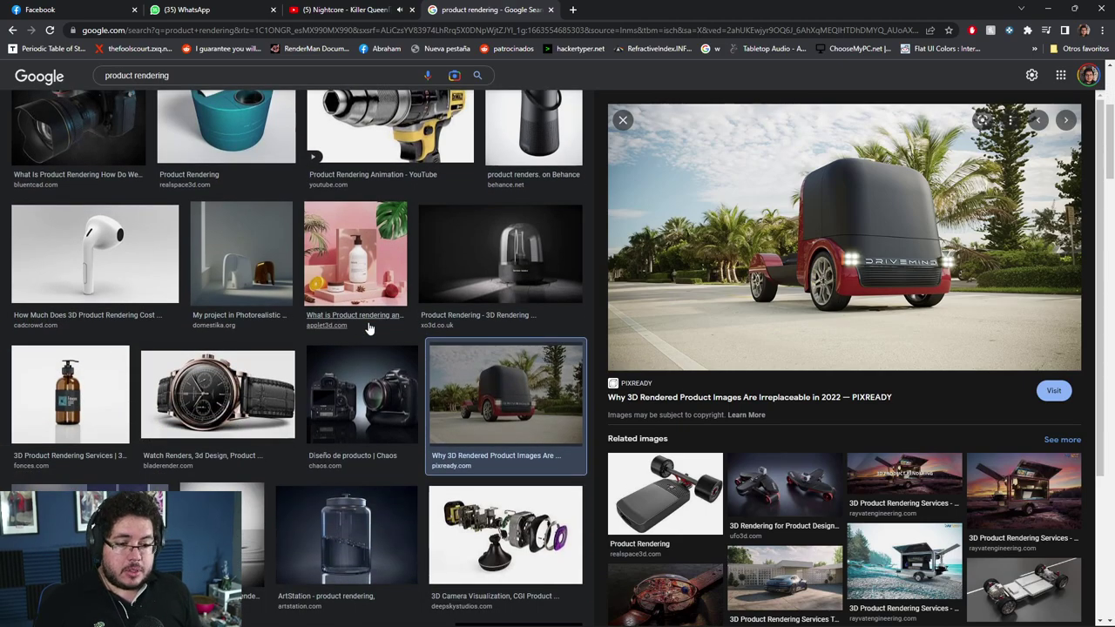
{"action": "scroll", "coordinate": [477, 256], "scroll_direction": "down", "scroll_amount": 3}
{"action": "scroll", "coordinate": [321, 413], "scroll_direction": "up", "scroll_amount": 6}
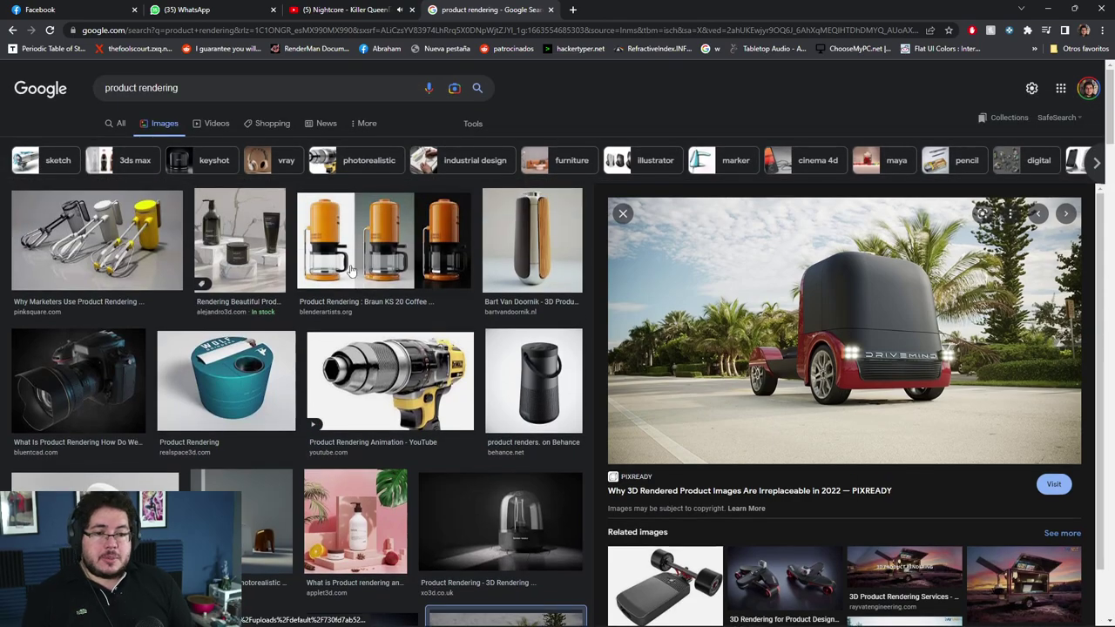
{"action": "left_click", "coordinate": [354, 272]}
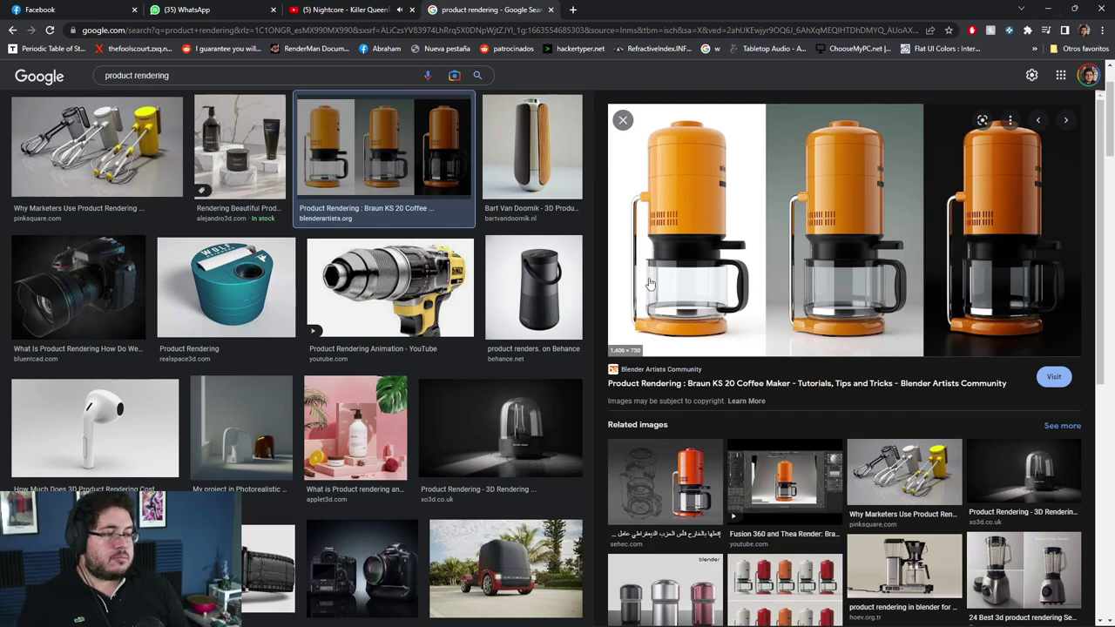
- Hide the browser, exit camera view and zoom out to show barrel and camera
{"action": "left_click", "coordinate": [1047, 11]}
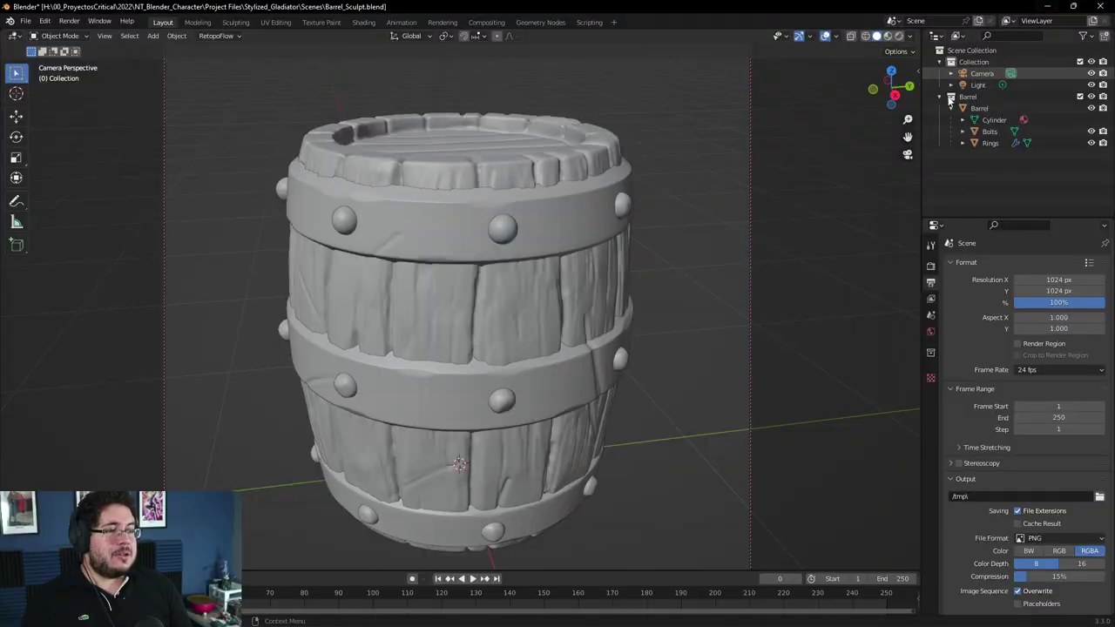
{"action": "left_click", "coordinate": [907, 154]}
{"action": "scroll", "coordinate": [662, 296], "scroll_direction": "down", "scroll_amount": 4}
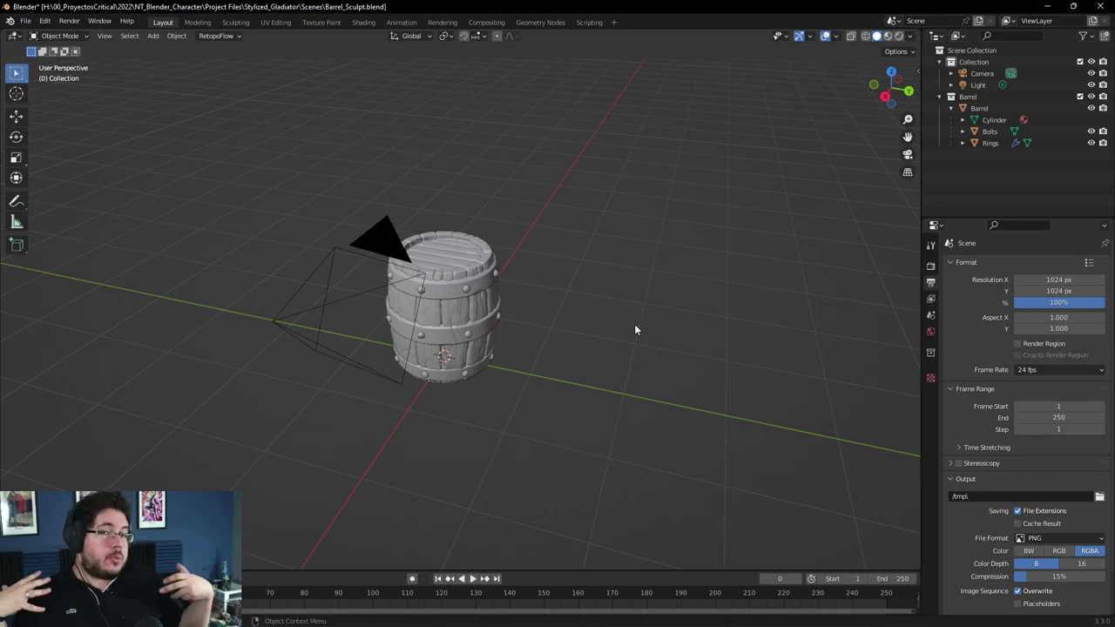
- Add a cube and delete its faces in Edit Mode to leave an open corner
{"action": "key", "text": "shift+a"}
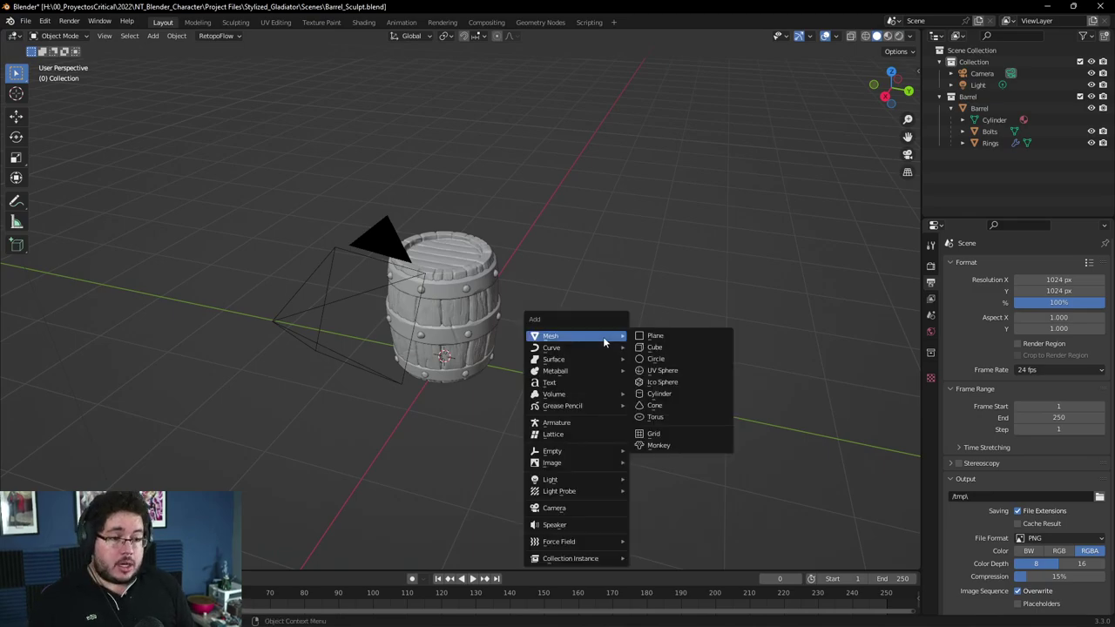
{"action": "mouse_move", "coordinate": [604, 337]}
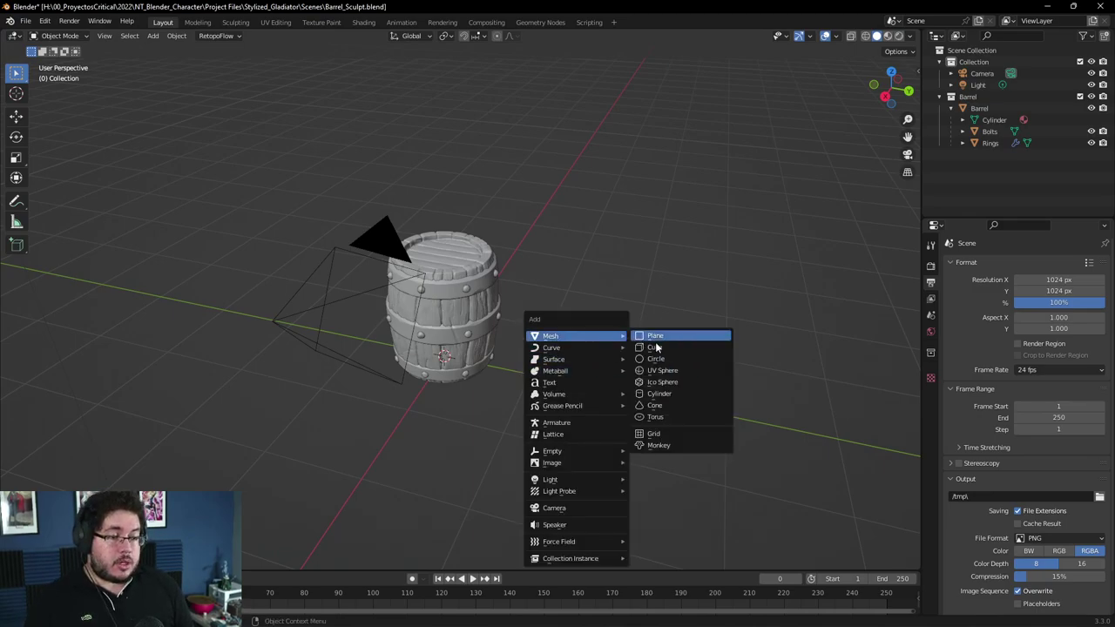
{"action": "left_click", "coordinate": [655, 347]}
{"action": "left_click", "coordinate": [630, 321]}
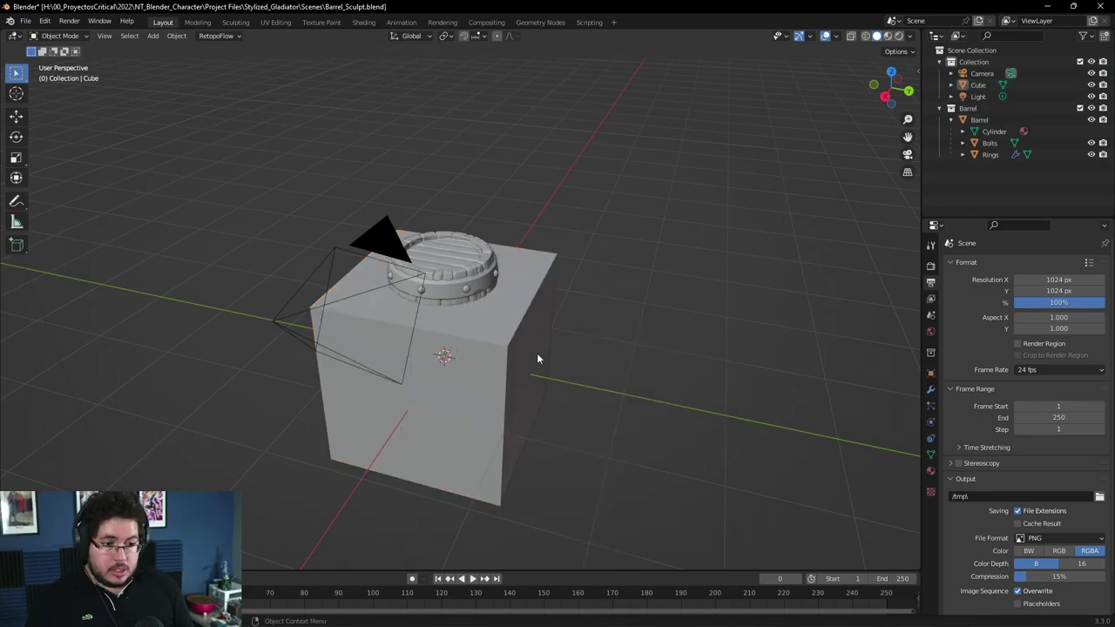
{"action": "left_click", "coordinate": [538, 359]}
{"action": "key", "text": "Tab"}
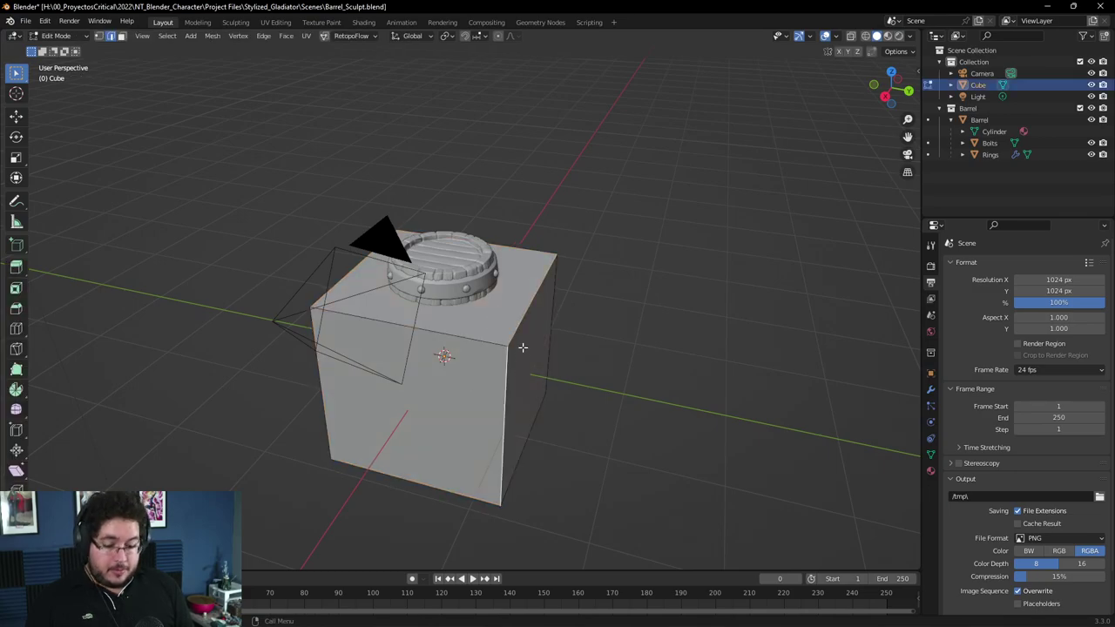
{"action": "key", "text": "a"}
{"action": "key", "text": "x"}
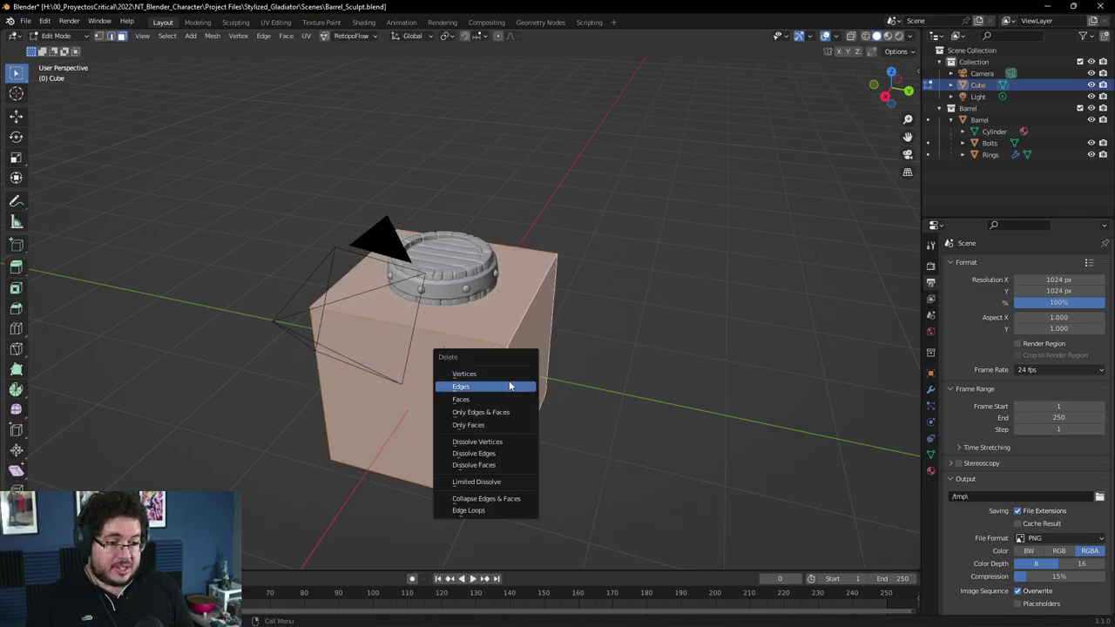
{"action": "left_click", "coordinate": [498, 399]}
- Select the two edges where the floor meets the walls
{"action": "middle_click_drag", "start_coordinate": [614, 373], "coordinate": [543, 355]}
{"action": "key", "text": "Tab"}
{"action": "key", "text": "Tab"}
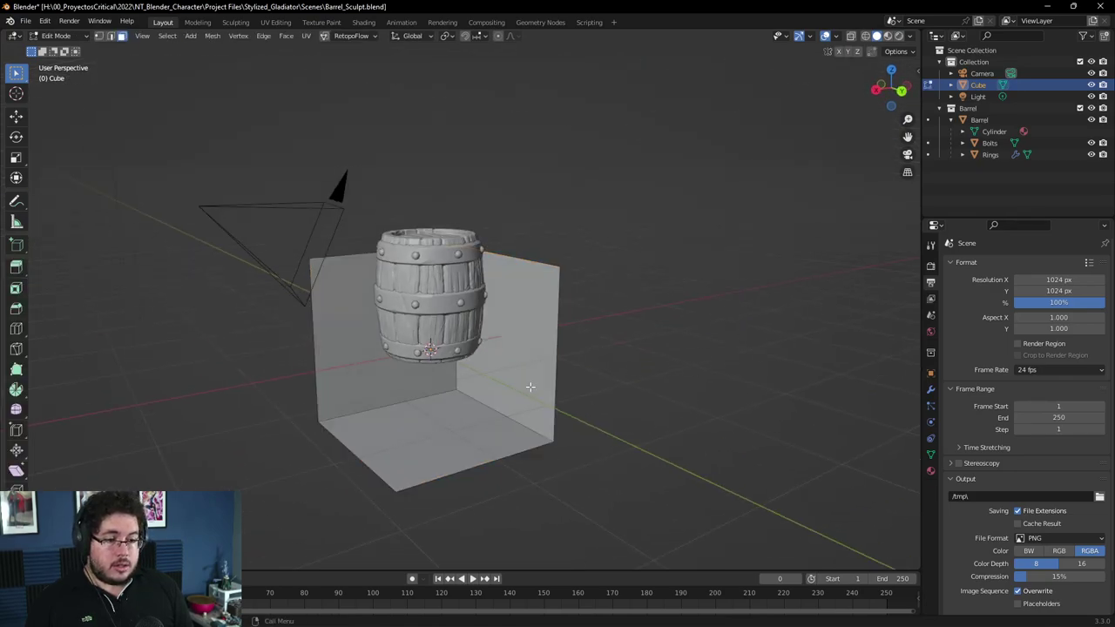
{"action": "key", "text": "2"}
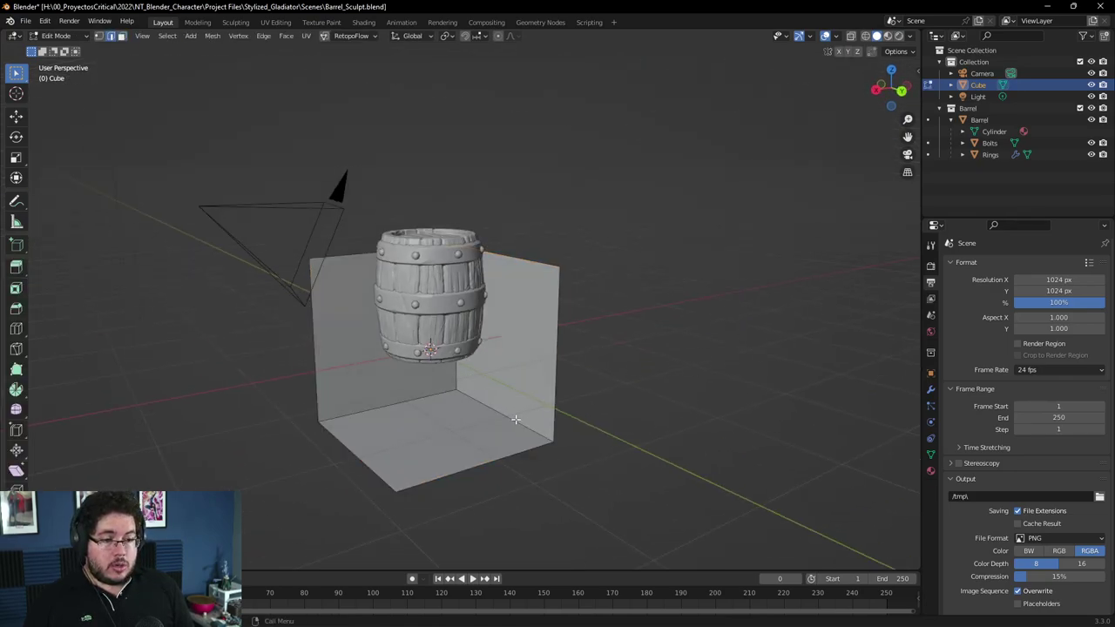
{"action": "left_click", "coordinate": [440, 394]}
{"action": "left_click", "coordinate": [484, 407], "text": "shift"}
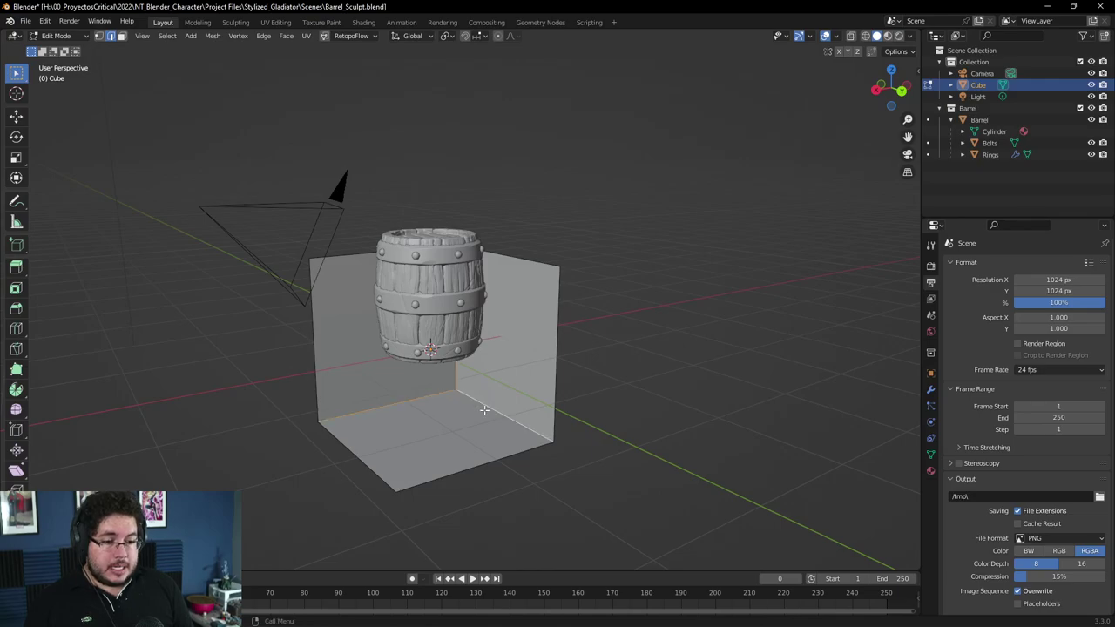
- Bevel the floor-to-wall edges with 3 segments and return to Object Mode
{"action": "left_click", "coordinate": [16, 310]}
{"action": "scroll", "coordinate": [455, 385], "scroll_direction": "up", "scroll_amount": 6}
{"action": "left_click_drag", "start_coordinate": [473, 398], "coordinate": [538, 386]}
{"action": "scroll", "coordinate": [456, 369], "scroll_direction": "down", "scroll_amount": 8}
{"action": "mouse_move", "coordinate": [471, 376]}
{"action": "left_mouse_down"}
{"action": "mouse_move", "coordinate": [484, 385]}
{"action": "mouse_move", "coordinate": [457, 366]}
{"action": "left_mouse_up"}
{"action": "left_click", "coordinate": [188, 394]}
{"action": "key", "text": "Tab"}
{"action": "scroll", "coordinate": [557, 383], "scroll_direction": "up", "scroll_amount": 2}
{"action": "right_click", "coordinate": [501, 357]}
- Shade the backdrop smooth and scale it up around the barrel
{"action": "left_click", "coordinate": [489, 364]}
{"action": "left_click", "coordinate": [519, 364]}
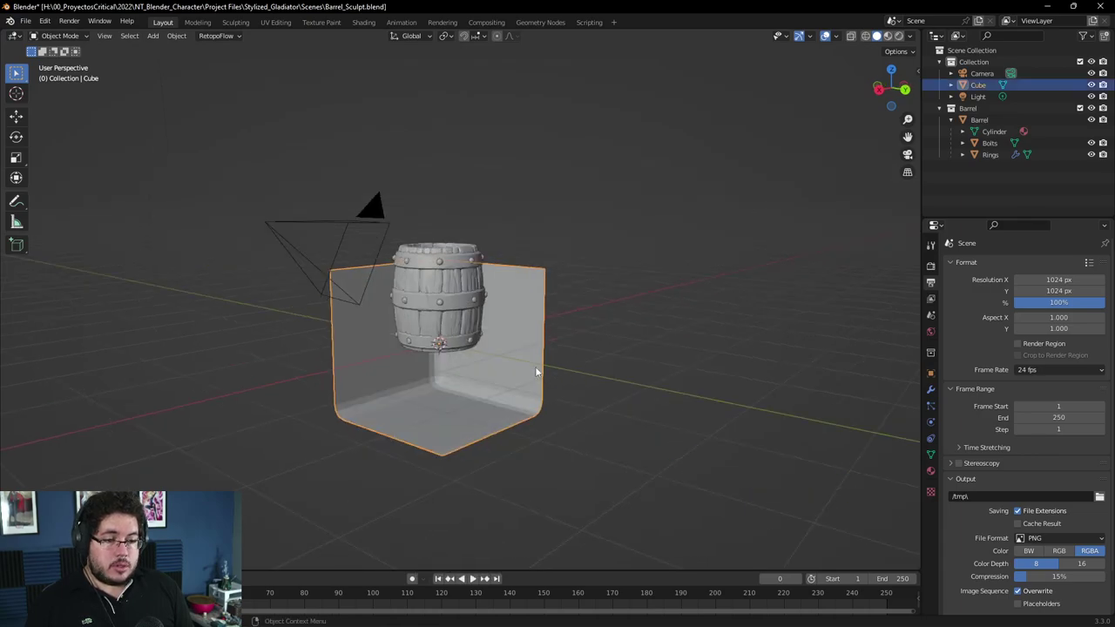
{"action": "right_click", "coordinate": [523, 360]}
{"action": "left_click", "coordinate": [512, 366]}
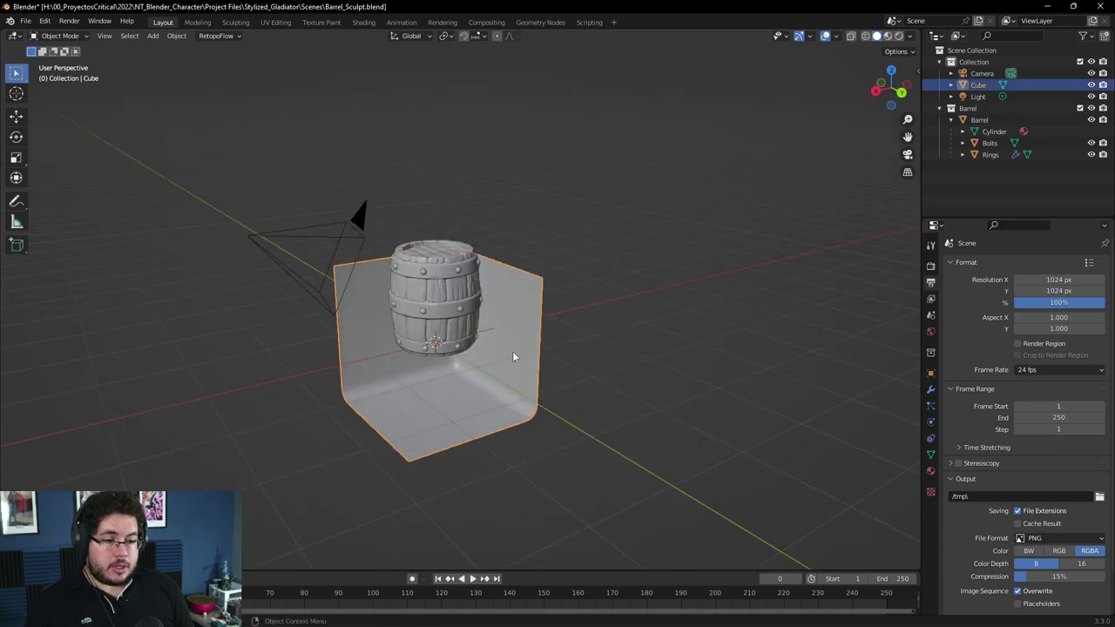
{"action": "scroll", "coordinate": [512, 351], "scroll_direction": "down", "scroll_amount": 3}
{"action": "key", "text": "s"}
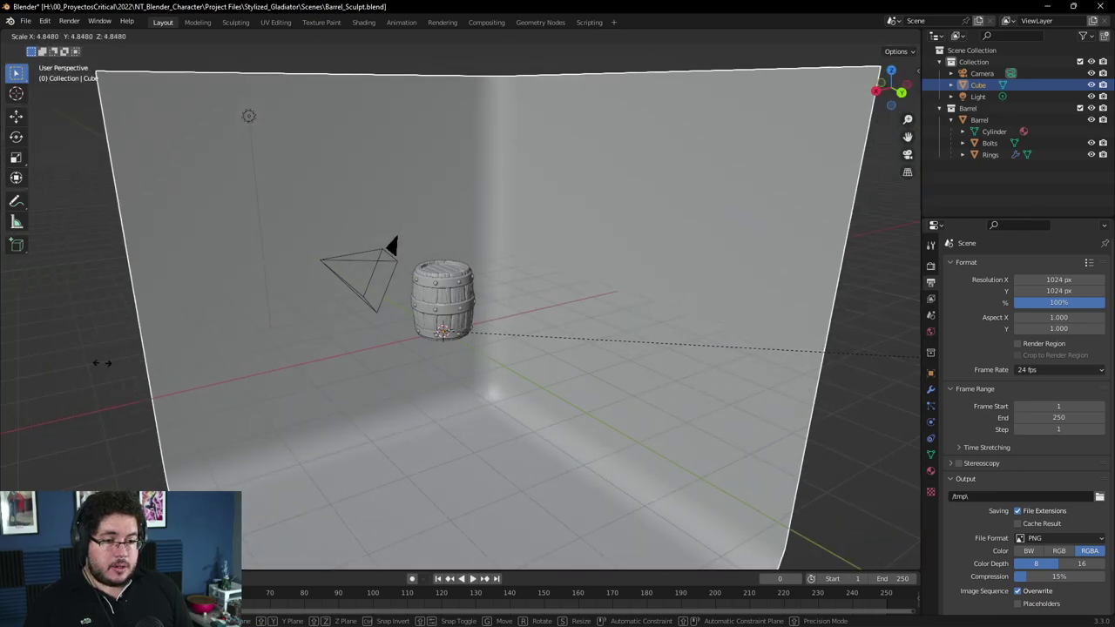
{"action": "left_click", "coordinate": [319, 357]}
{"action": "scroll", "coordinate": [470, 397], "scroll_direction": "down", "scroll_amount": 5}
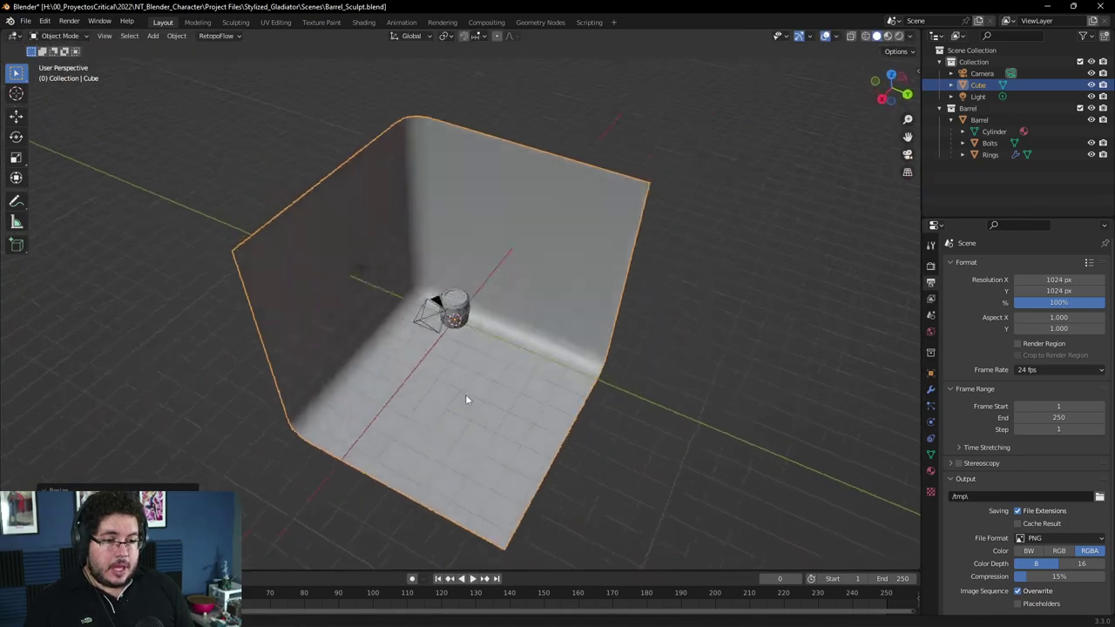
{"action": "middle_click_drag", "start_coordinate": [567, 349], "coordinate": [524, 294]}
{"action": "key", "text": "s"}
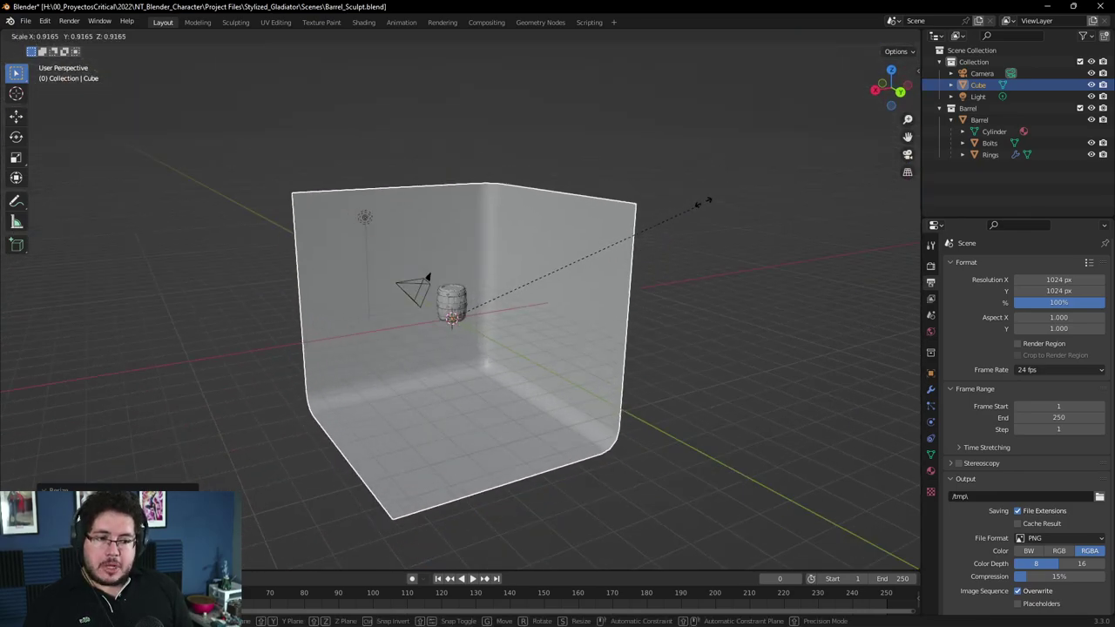
{"action": "left_click", "coordinate": [706, 201]}
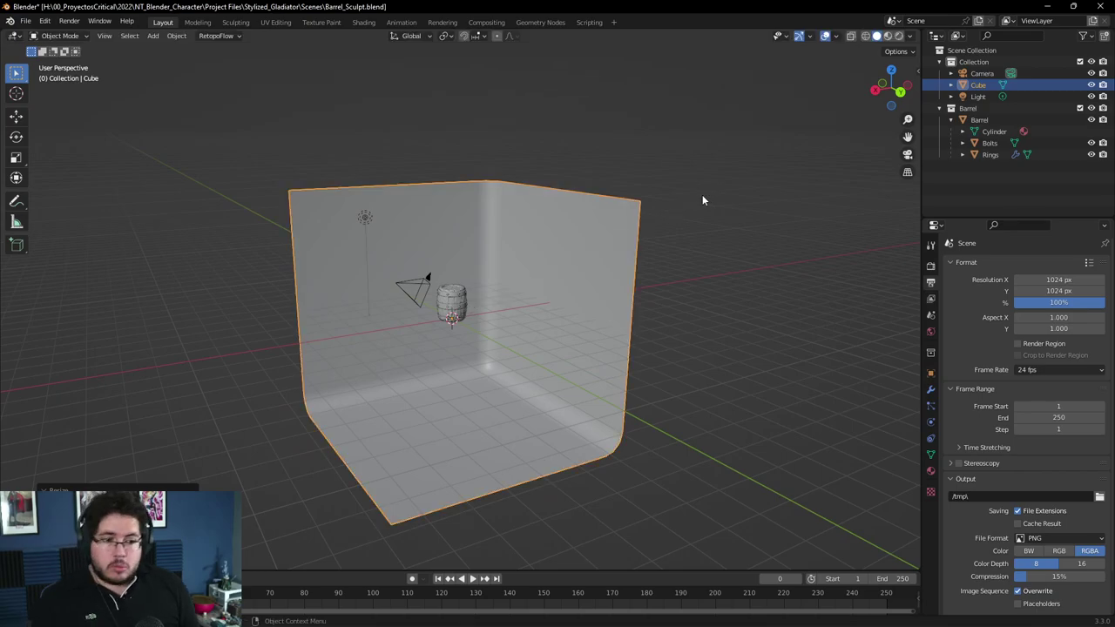
- In front wireframe view, move the backdrop down so its floor meets the barrel's base
{"action": "key", "text": "KP_1"}
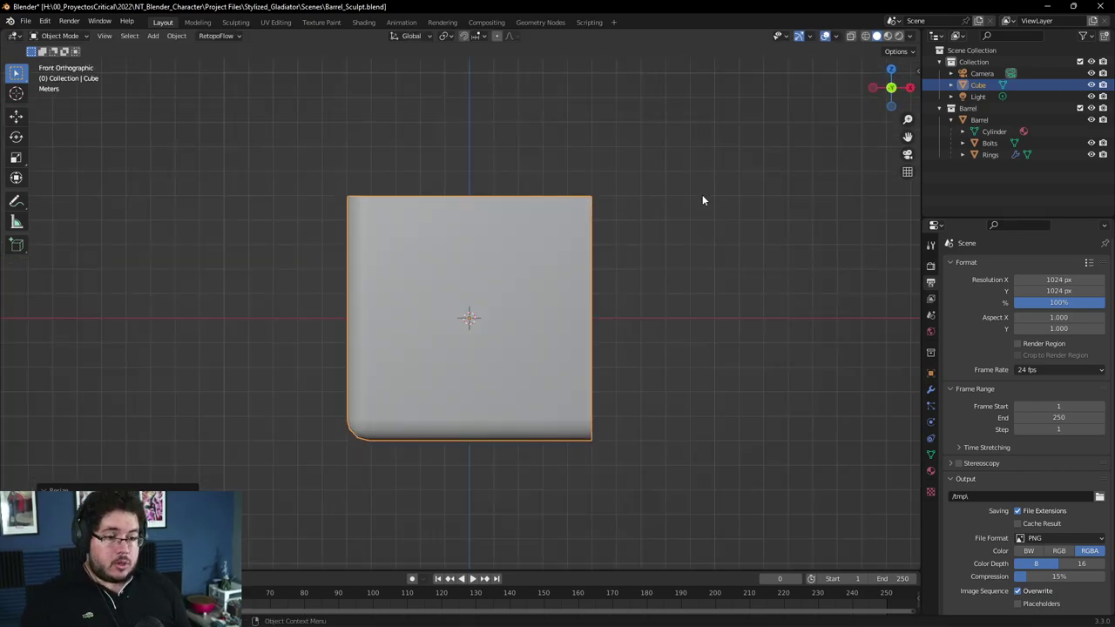
{"action": "key", "text": "z"}
{"action": "left_click", "coordinate": [553, 218]}
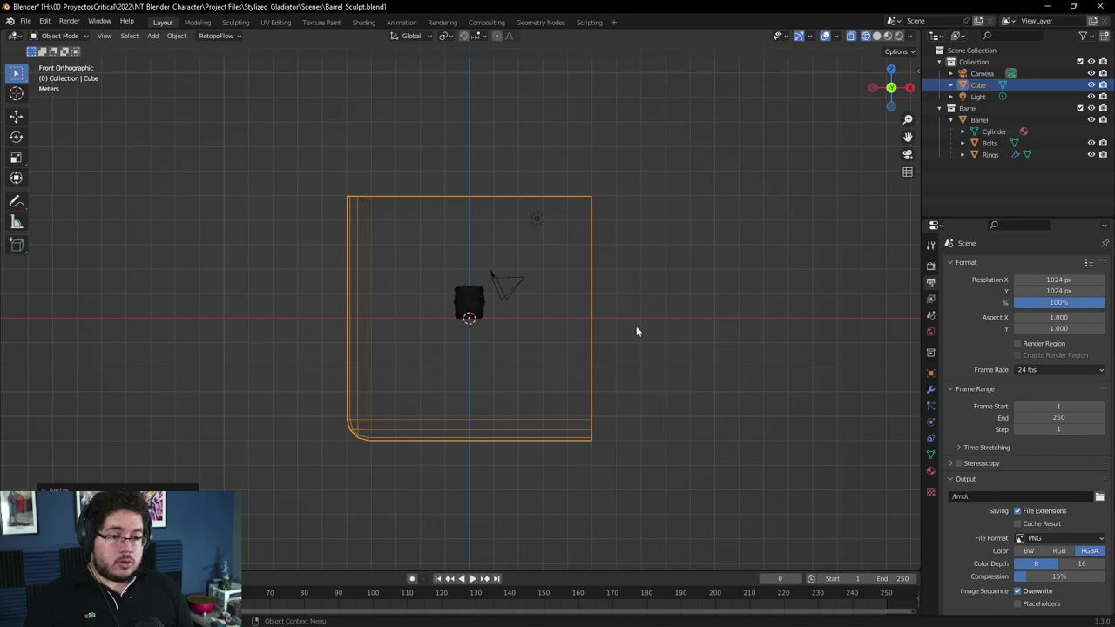
{"action": "left_click_drag", "start_coordinate": [652, 317], "coordinate": [579, 373]}
{"action": "scroll", "coordinate": [516, 336], "scroll_direction": "up", "scroll_amount": 3}
{"action": "key", "text": "g"}
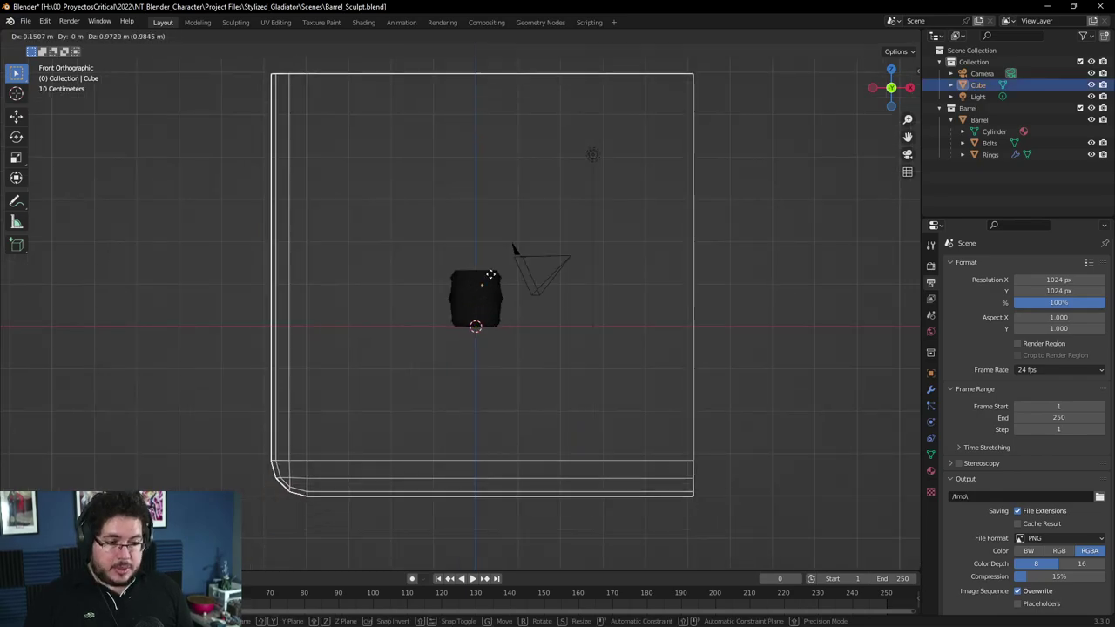
{"action": "left_click", "coordinate": [461, 108]}
{"action": "middle_click_drag", "start_coordinate": [745, 261], "coordinate": [543, 346]}
{"action": "scroll", "coordinate": [543, 346], "scroll_direction": "down", "scroll_amount": 6}
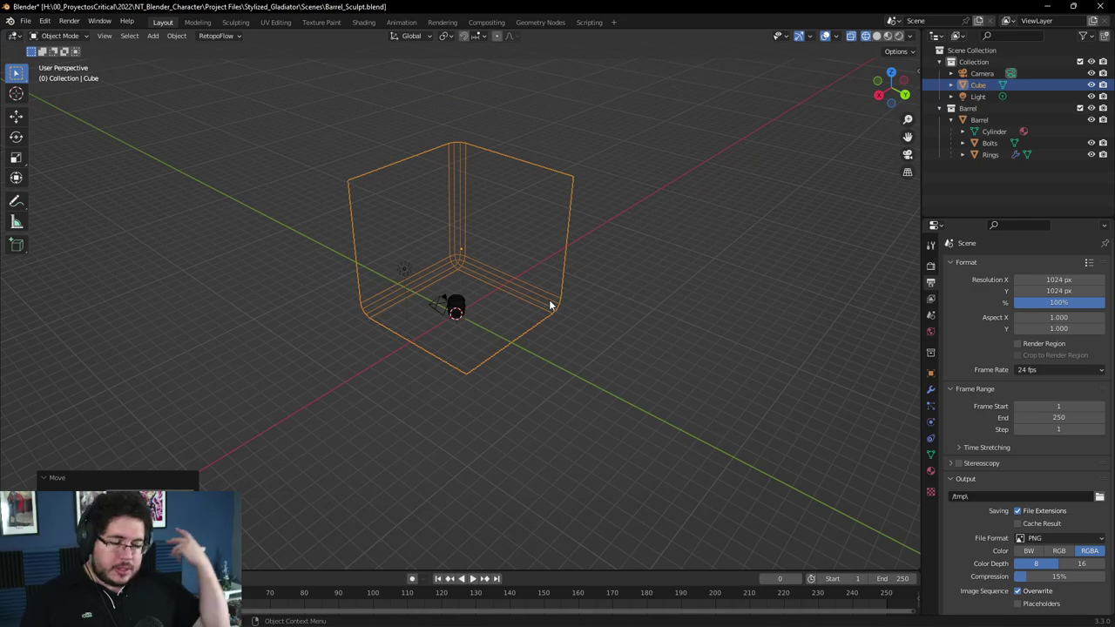
- Deselect the backdrop's edges, return to solid shading and leave Edit Mode
{"action": "middle_click_drag", "start_coordinate": [550, 305], "coordinate": [660, 426]}
{"action": "key", "text": "Tab"}
{"action": "scroll", "coordinate": [642, 320], "scroll_direction": "up", "scroll_amount": 5}
{"action": "key", "text": "alt+a"}
{"action": "key", "text": "z"}
{"action": "left_click", "coordinate": [697, 408]}
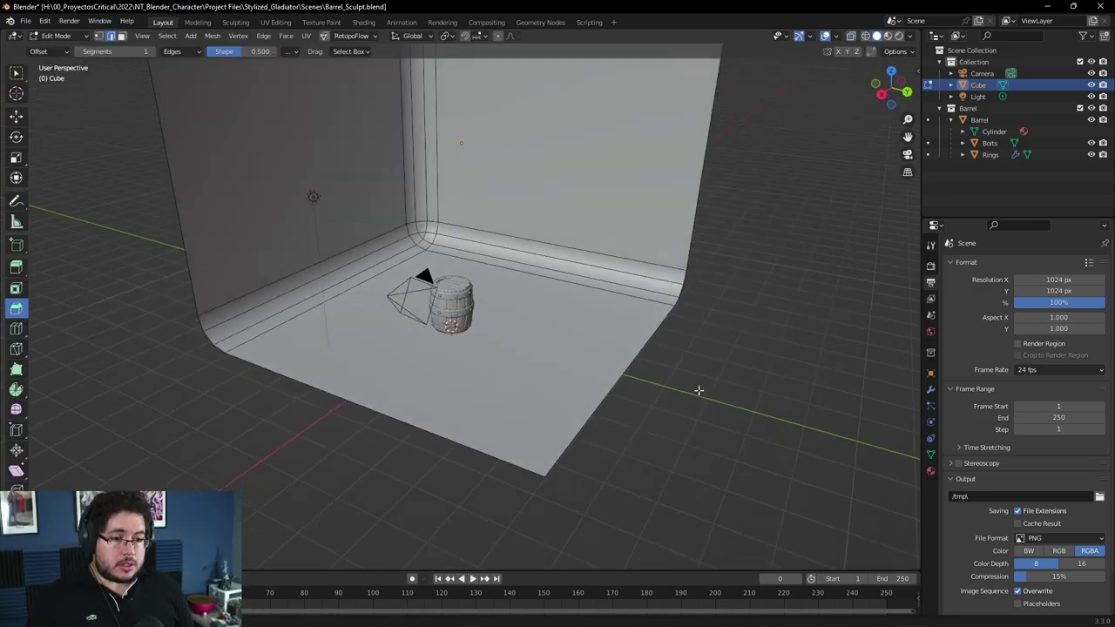
{"action": "middle_click_drag", "start_coordinate": [698, 384], "coordinate": [662, 376]}
{"action": "middle_click_drag", "start_coordinate": [544, 305], "coordinate": [543, 352]}
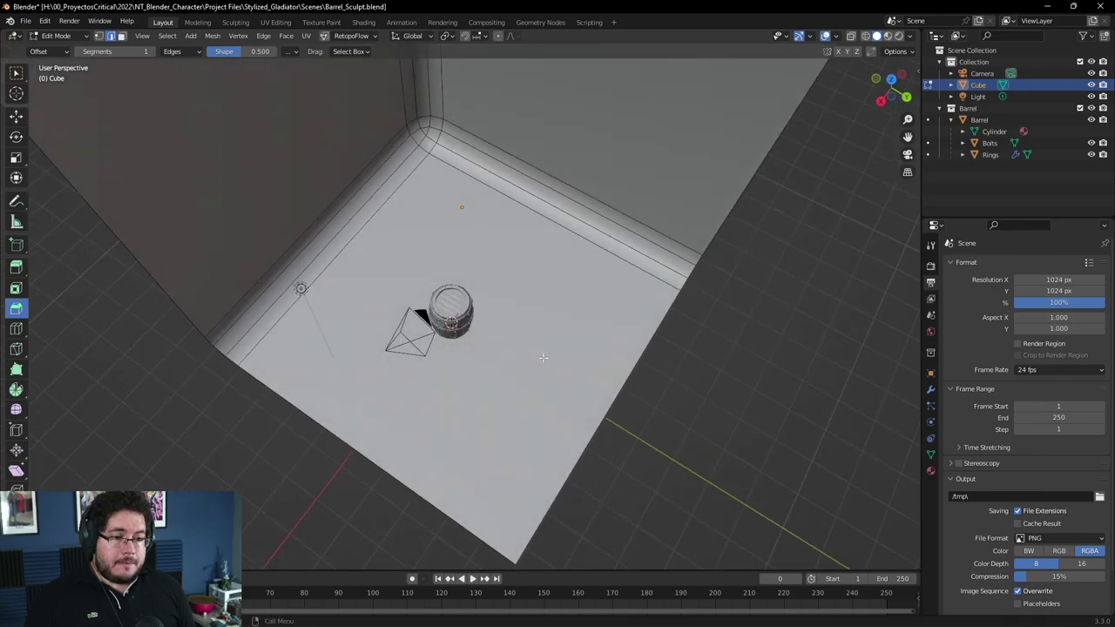
{"action": "key", "text": "Tab"}
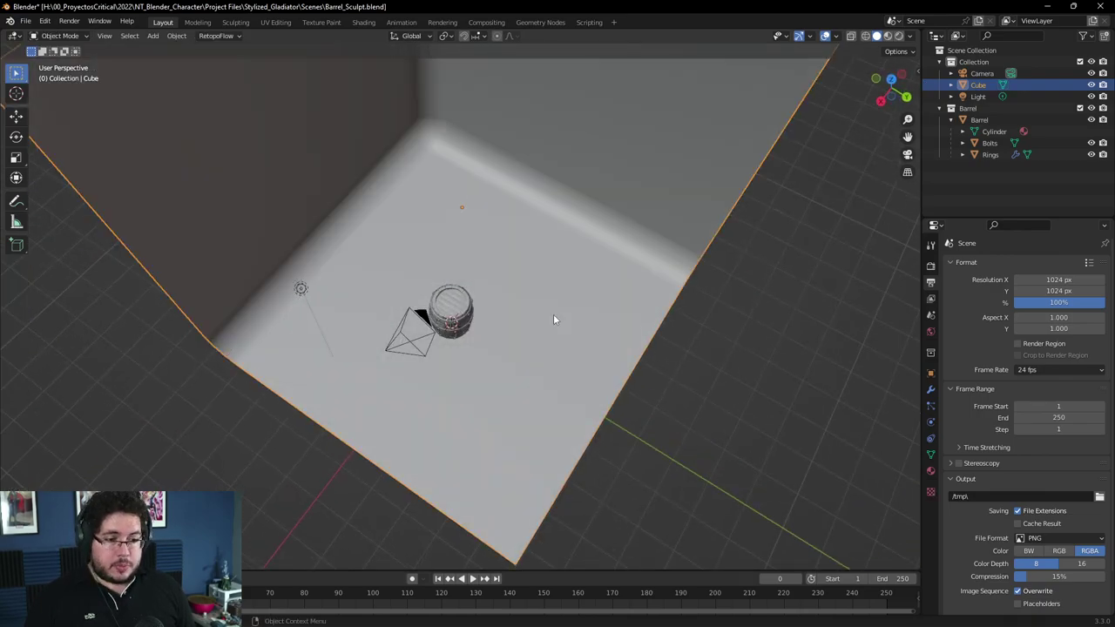
- In top view, rotate the backdrop about Z so its corner sits behind the barrel
{"action": "key", "text": "KP_7"}
{"action": "key", "text": "r"}
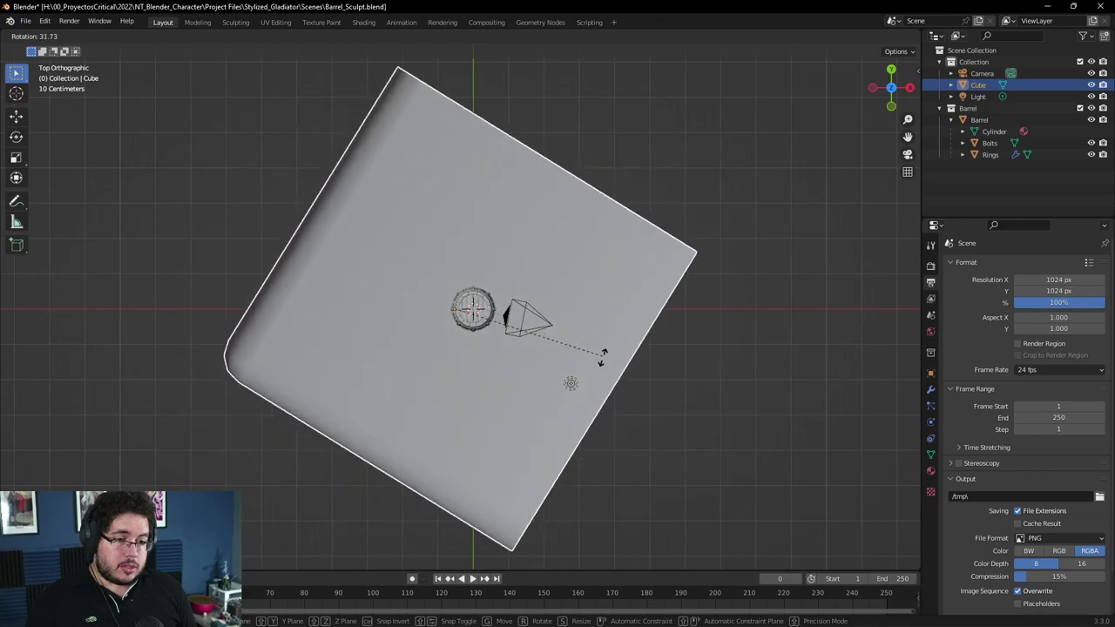
{"action": "left_click", "coordinate": [578, 386]}
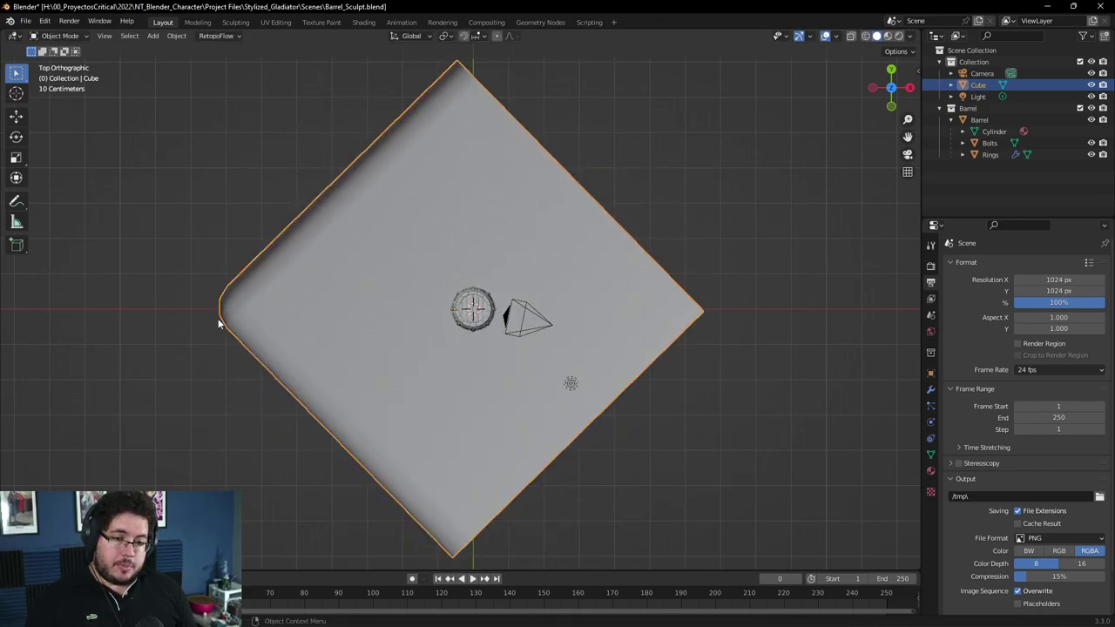
{"action": "key", "text": "r"}
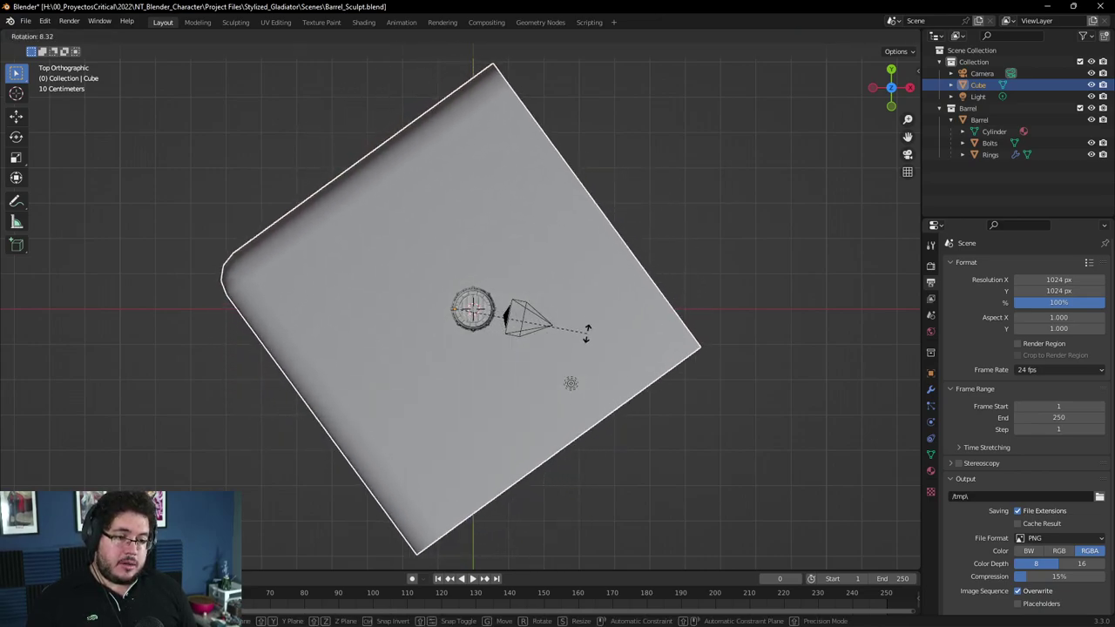
{"action": "left_click", "coordinate": [583, 324]}
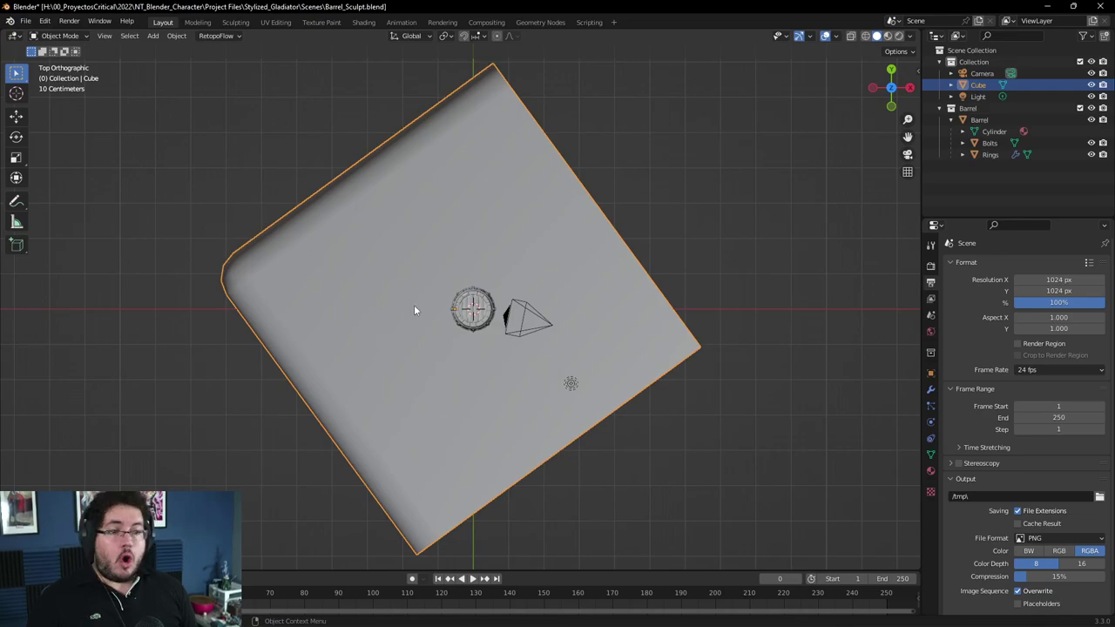
{"action": "key", "text": "alt+a"}
{"action": "middle_click_drag", "start_coordinate": [627, 261], "coordinate": [431, 283]}
- Delete the scene's default light, then orbit and zoom in on the barrel inside the backdrop
{"action": "left_click", "coordinate": [377, 190]}
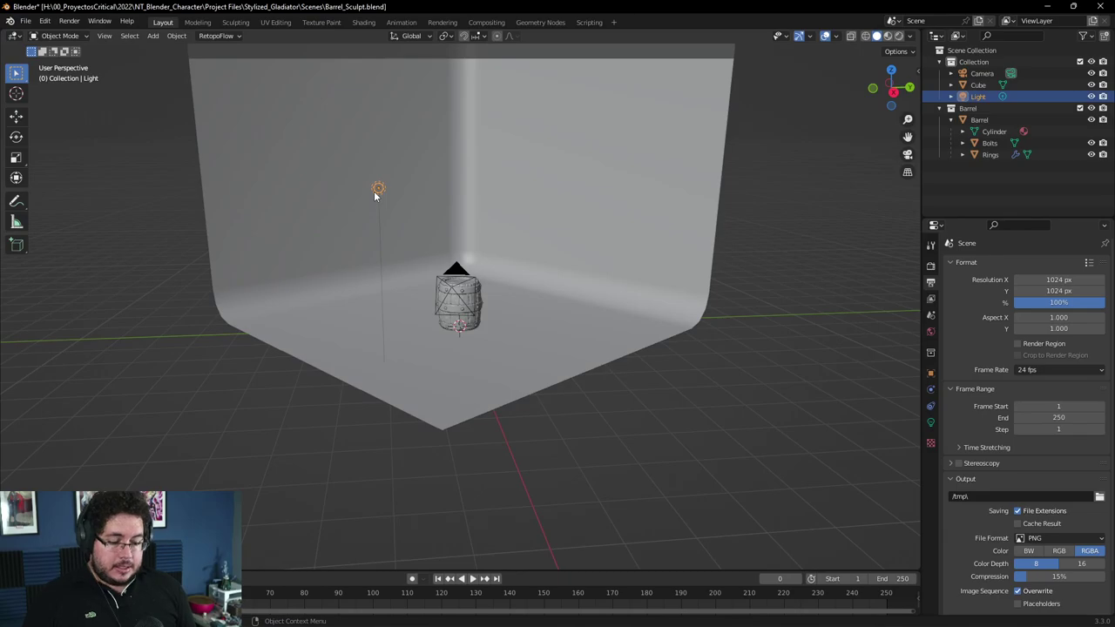
{"action": "key", "text": "x"}
{"action": "left_click", "coordinate": [376, 193]}
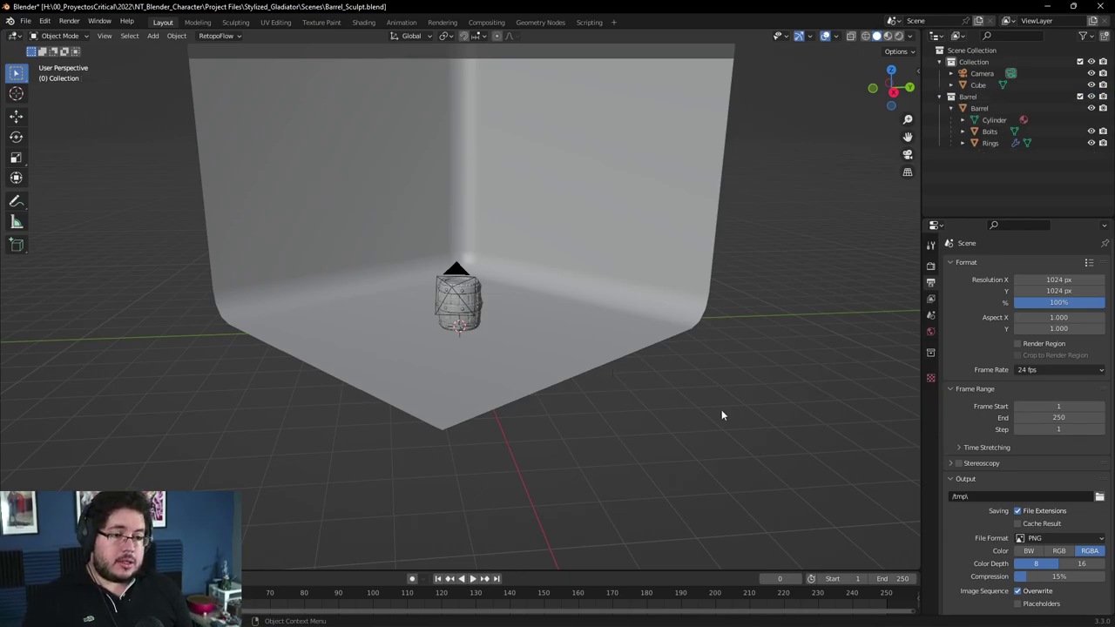
{"action": "middle_click_drag", "start_coordinate": [810, 370], "coordinate": [706, 383]}
{"action": "scroll", "coordinate": [705, 384], "scroll_direction": "up", "scroll_amount": 3}
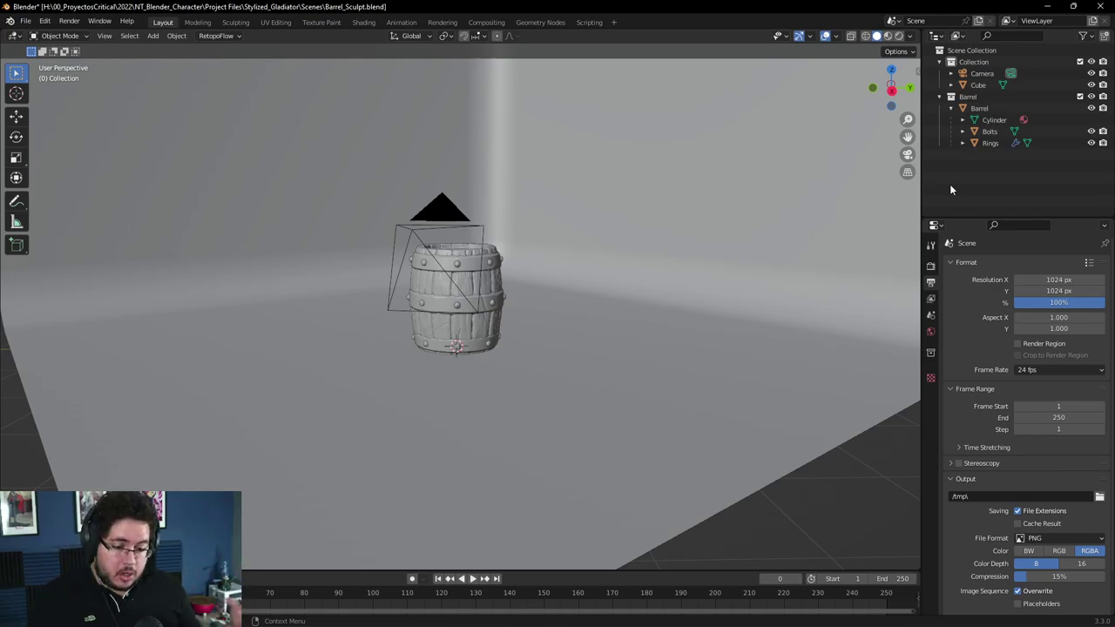
- Switch to Chrome and search the web for 'hdri haven'
{"action": "key", "text": "super"}
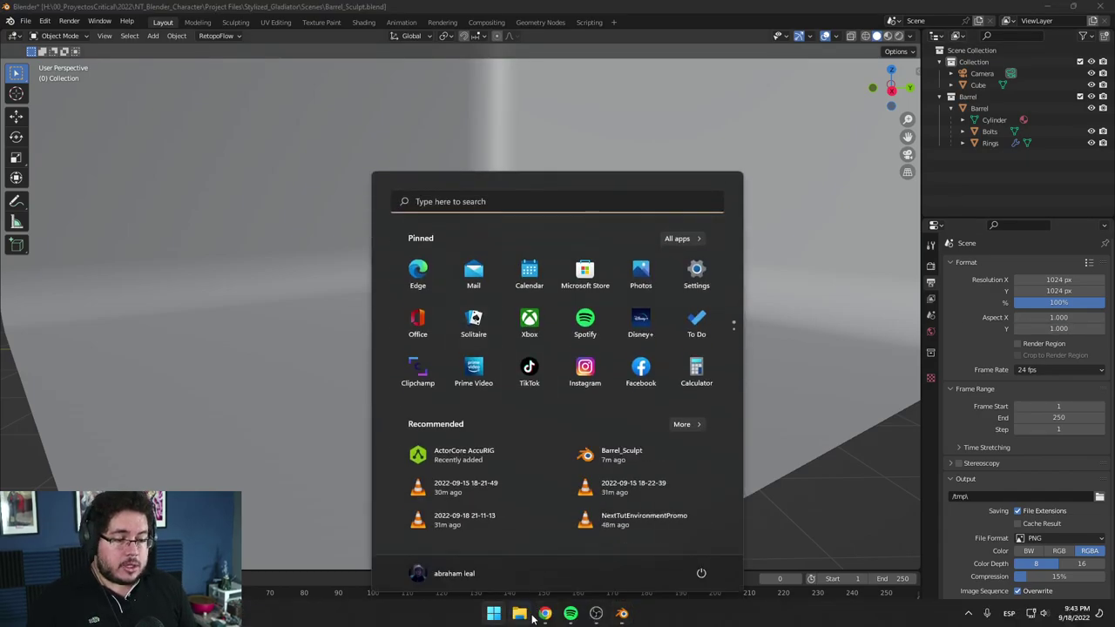
{"action": "left_click", "coordinate": [546, 614]}
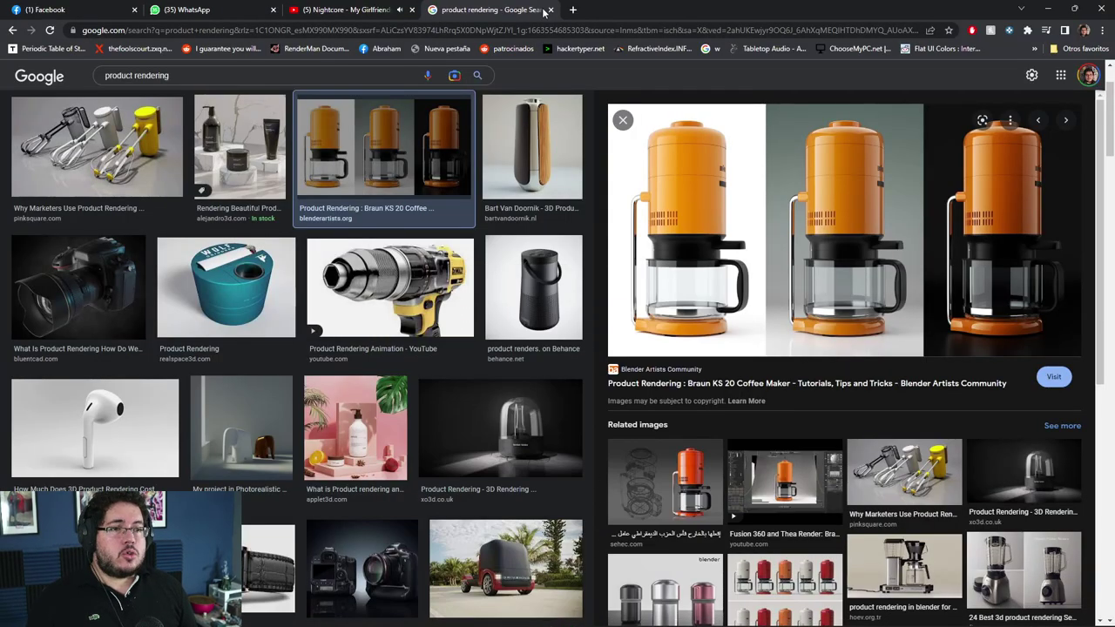
{"action": "left_click", "coordinate": [561, 31]}
{"action": "type", "text": "hdri"}
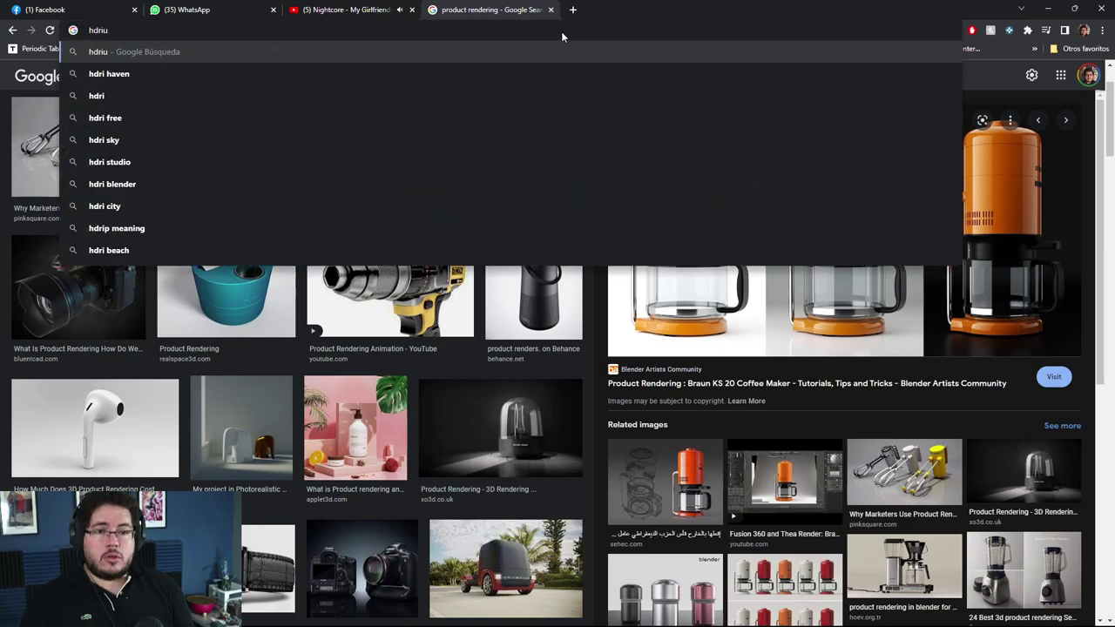
{"action": "key", "text": "Down"}
{"action": "key", "text": "Return"}
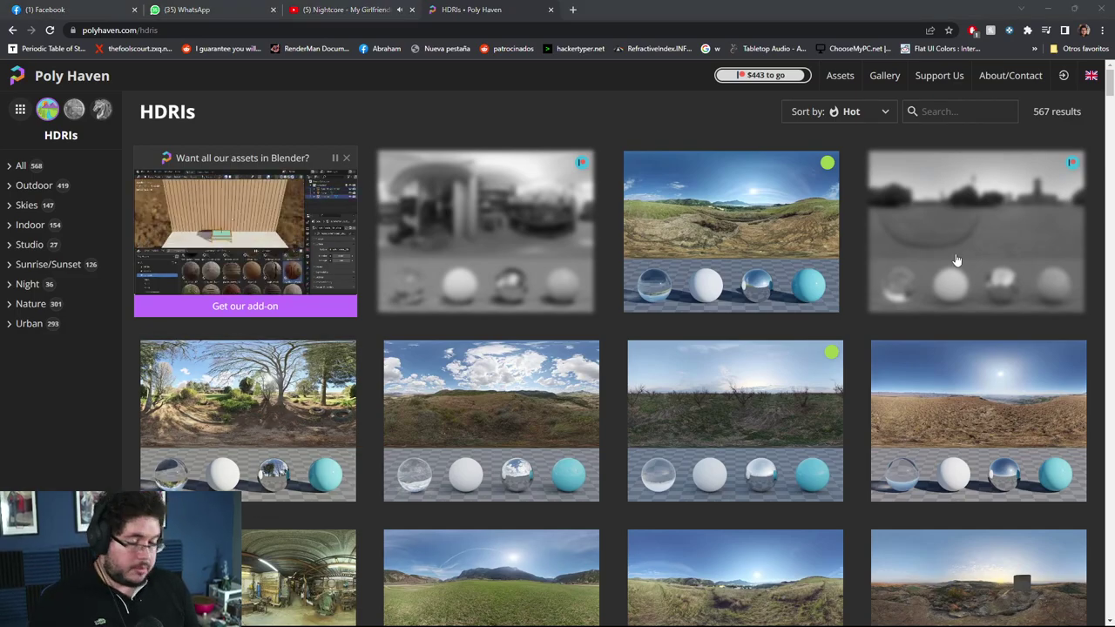
- Scroll the Poly Haven HDRI grid and open the Solitude Interior page
{"action": "scroll", "coordinate": [518, 212], "scroll_direction": "down", "scroll_amount": 2}
{"action": "scroll", "coordinate": [466, 290], "scroll_direction": "up", "scroll_amount": 2}
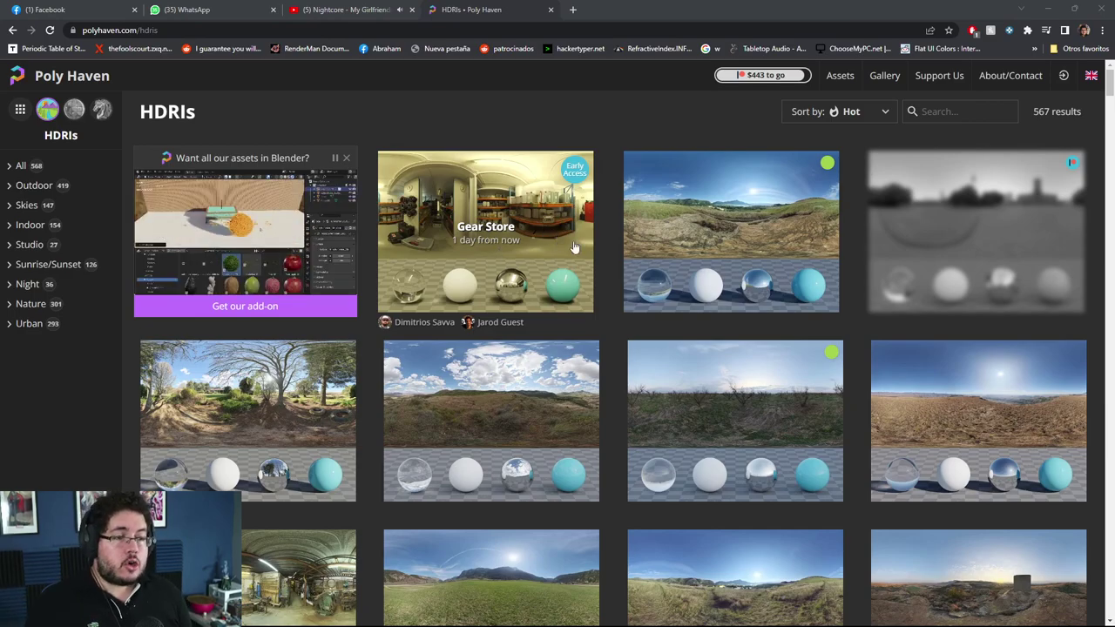
{"action": "scroll", "coordinate": [533, 243], "scroll_direction": "down", "scroll_amount": 2}
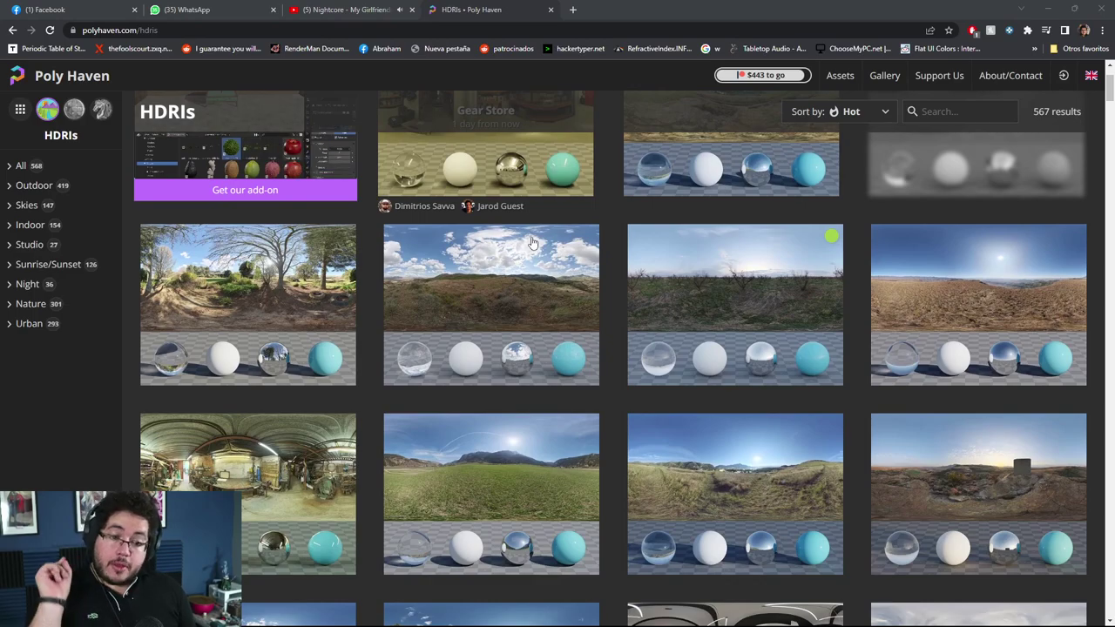
{"action": "scroll", "coordinate": [533, 243], "scroll_direction": "down", "scroll_amount": 2}
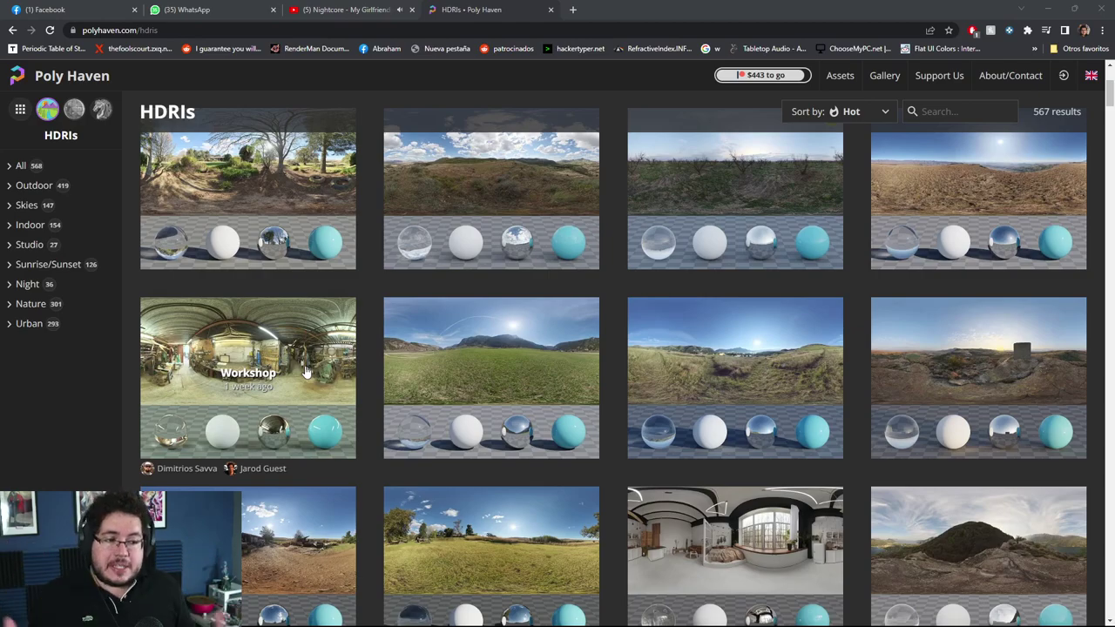
{"action": "scroll", "coordinate": [329, 366], "scroll_direction": "down", "scroll_amount": 1}
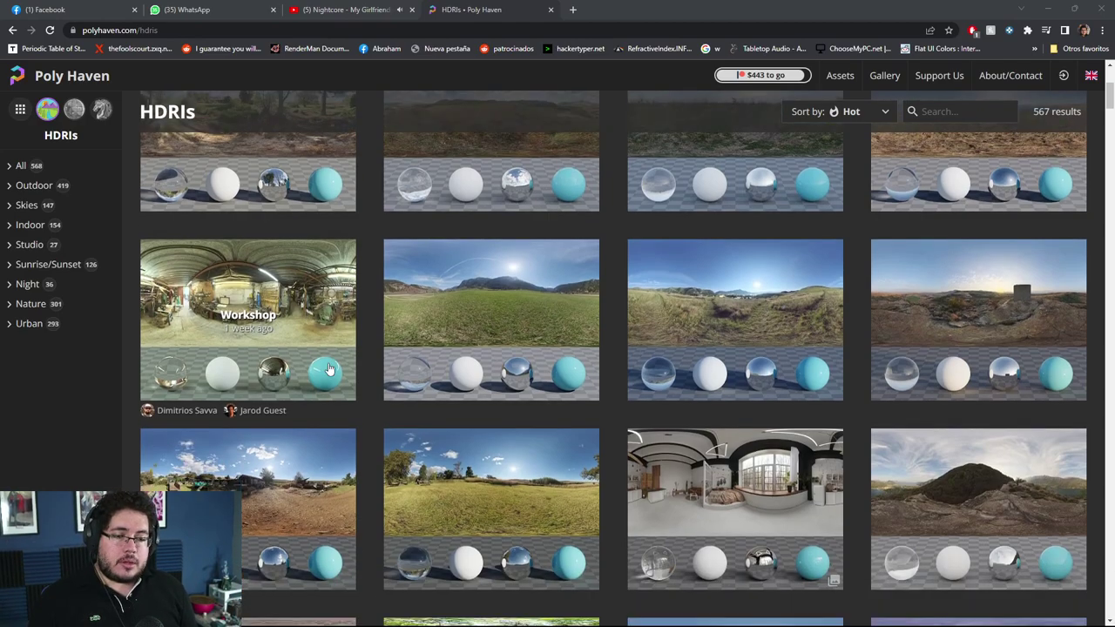
{"action": "scroll", "coordinate": [329, 358], "scroll_direction": "down", "scroll_amount": 1}
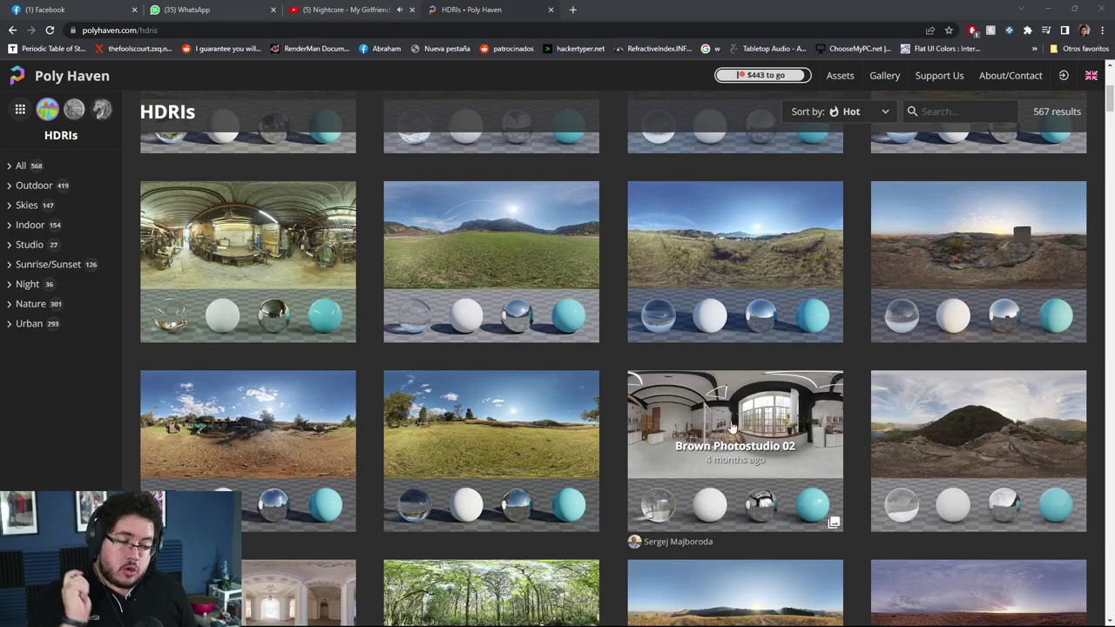
{"action": "scroll", "coordinate": [732, 427], "scroll_direction": "down", "scroll_amount": 3}
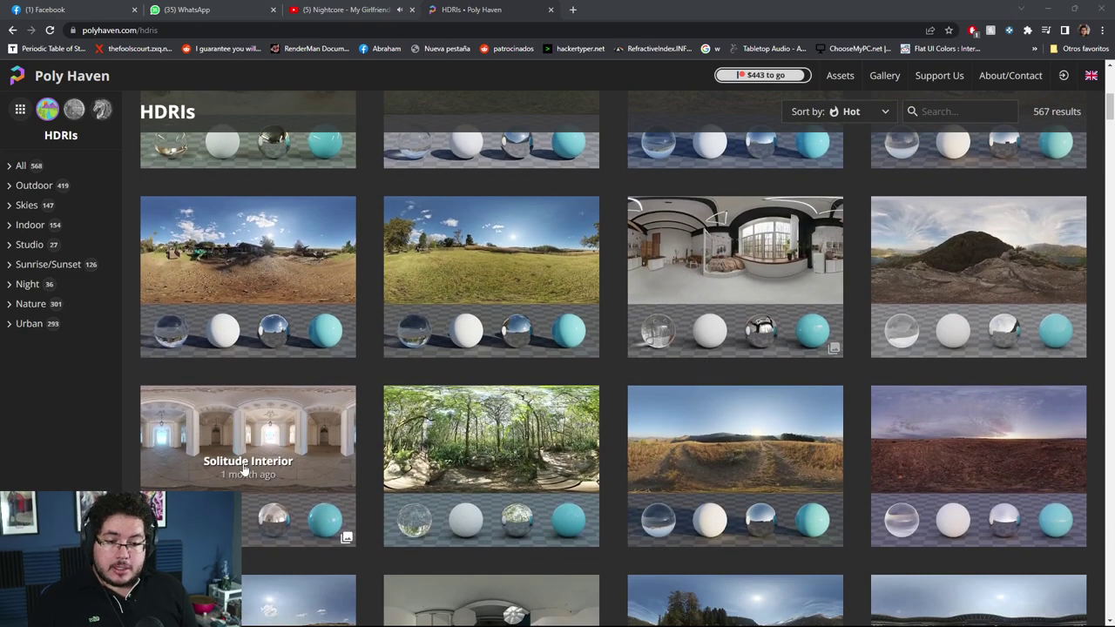
{"action": "left_click", "coordinate": [244, 468]}
- Preview the Solitude Interior HDRI on its sample spheres
{"action": "scroll", "coordinate": [402, 423], "scroll_direction": "down", "scroll_amount": 2}
{"action": "scroll", "coordinate": [538, 388], "scroll_direction": "up", "scroll_amount": 2}
{"action": "scroll", "coordinate": [502, 331], "scroll_direction": "down", "scroll_amount": 4}
{"action": "left_click", "coordinate": [351, 286]}
{"action": "scroll", "coordinate": [540, 347], "scroll_direction": "up", "scroll_amount": 3}
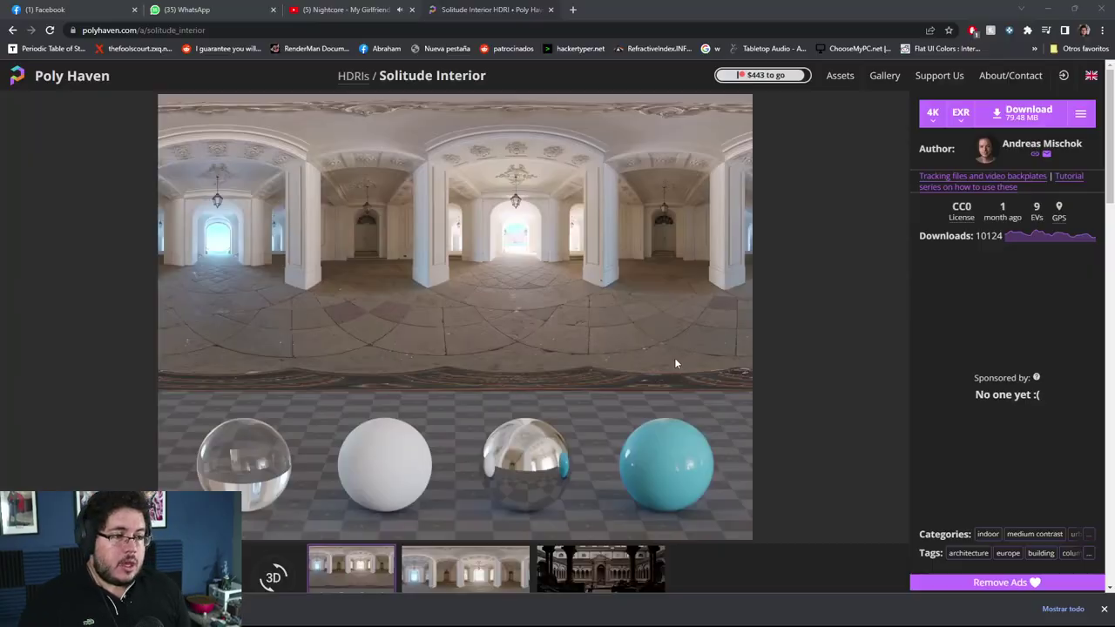
{"action": "key", "text": "alt+Tab"}
- Back in Blender, set the World Surface colour to an Environment Texture
{"action": "left_click", "coordinate": [564, 402]}
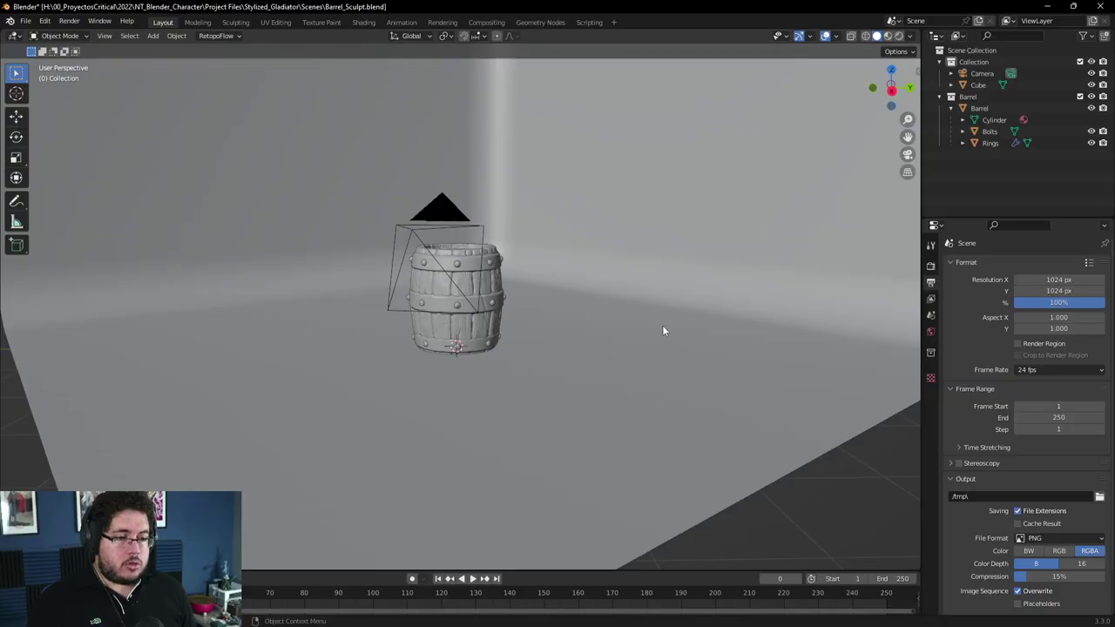
{"action": "left_click", "coordinate": [930, 266]}
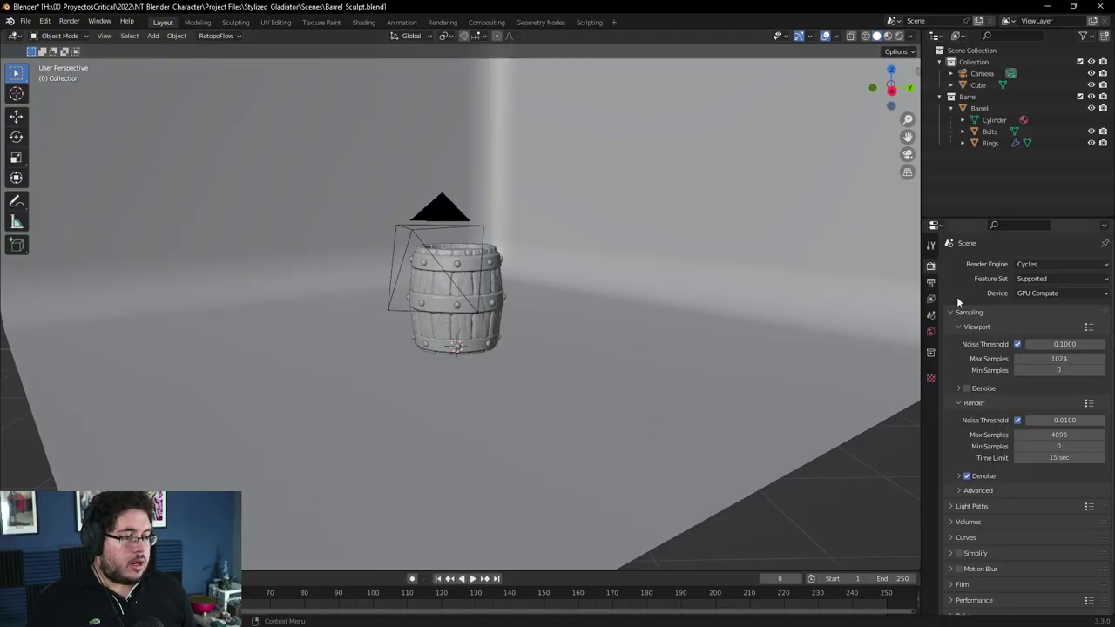
{"action": "left_click", "coordinate": [930, 332]}
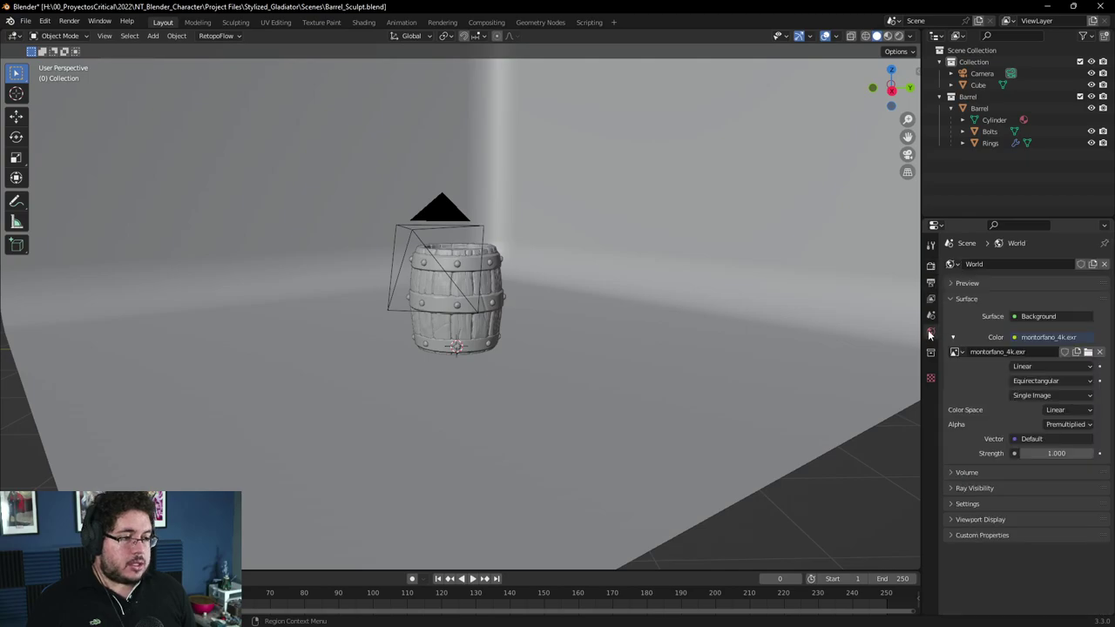
{"action": "left_click", "coordinate": [1014, 337]}
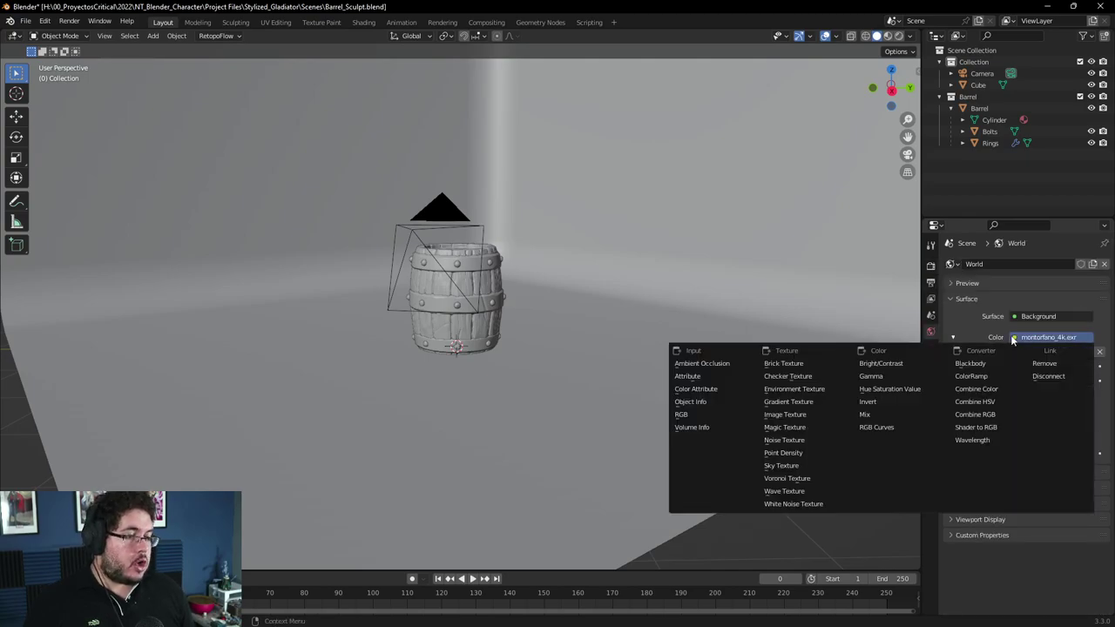
{"action": "left_click", "coordinate": [816, 390]}
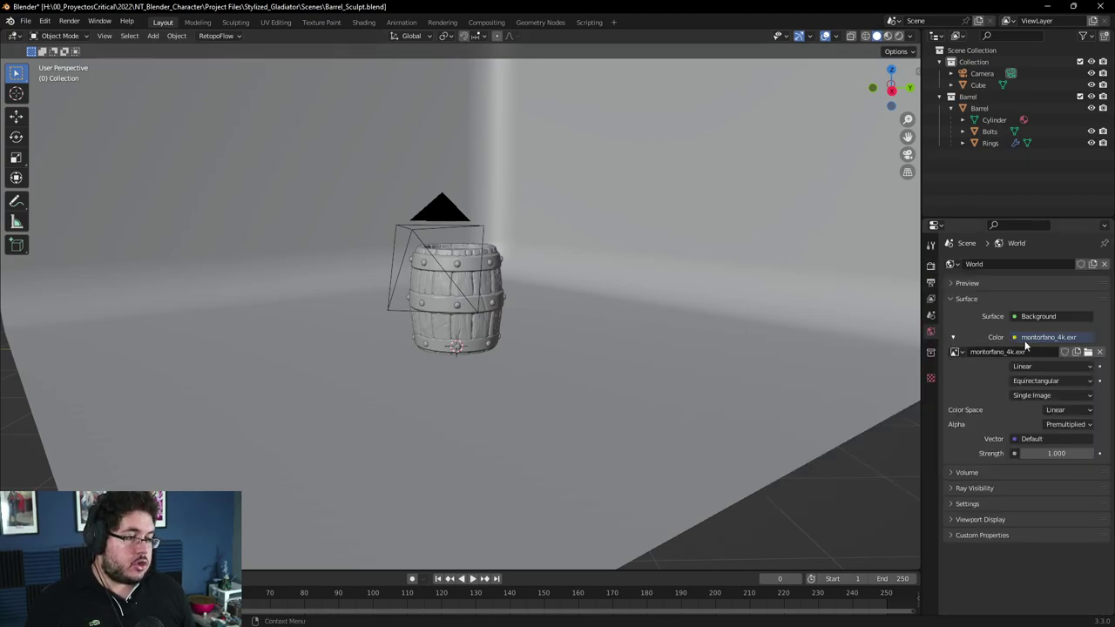
- Browse to the Downloads folder for a replacement HDRI and move the file browser aside
{"action": "left_click", "coordinate": [1086, 352]}
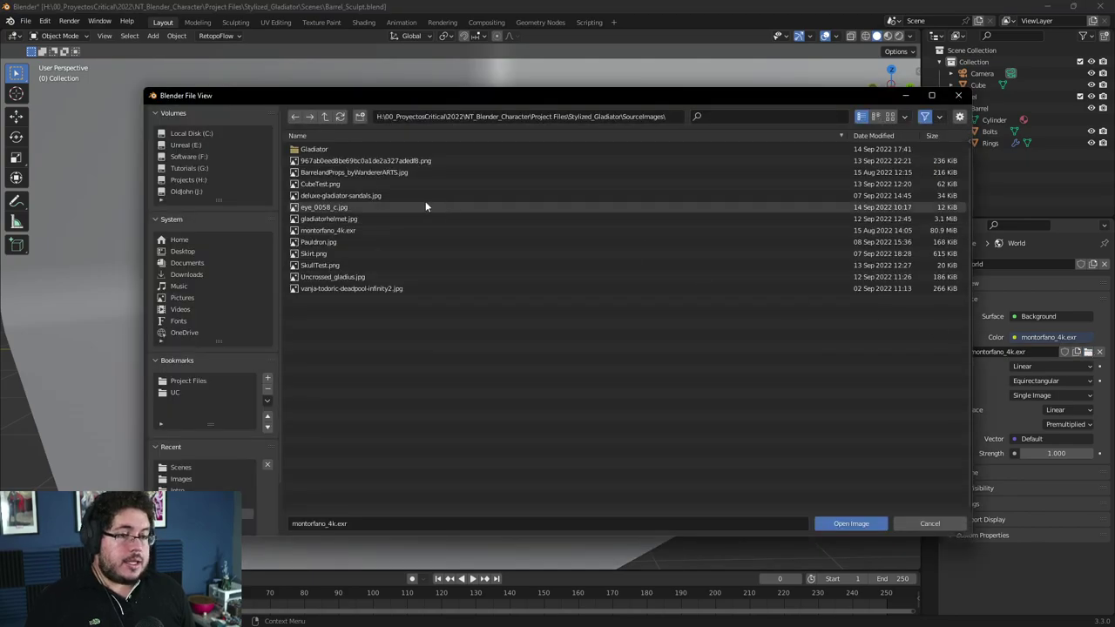
{"action": "left_click", "coordinate": [186, 275]}
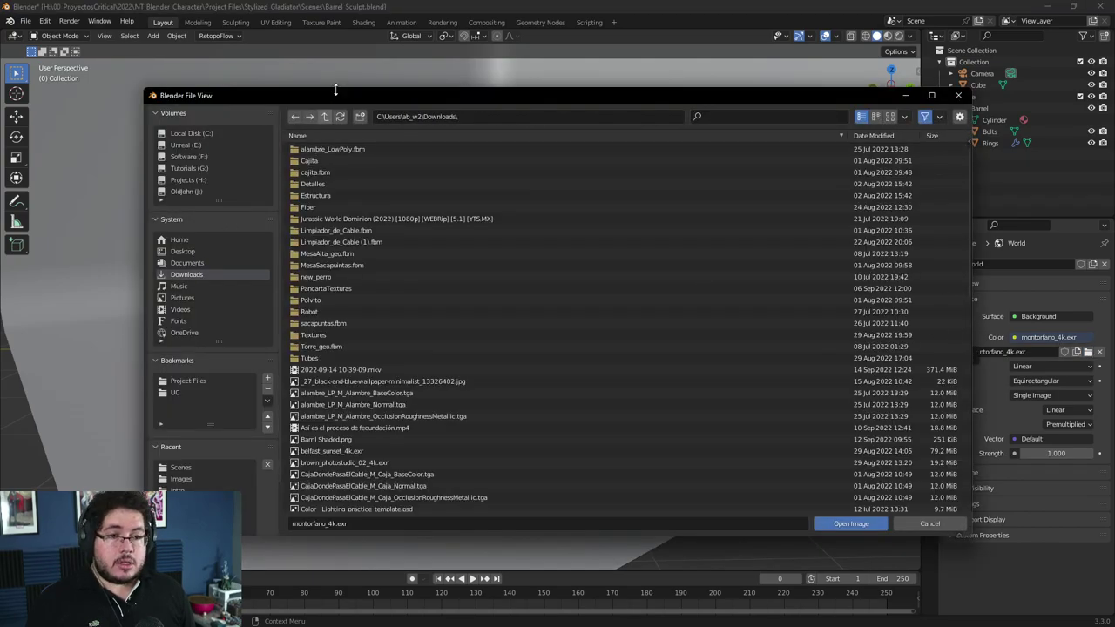
{"action": "left_click_drag", "start_coordinate": [335, 90], "coordinate": [336, 109]}
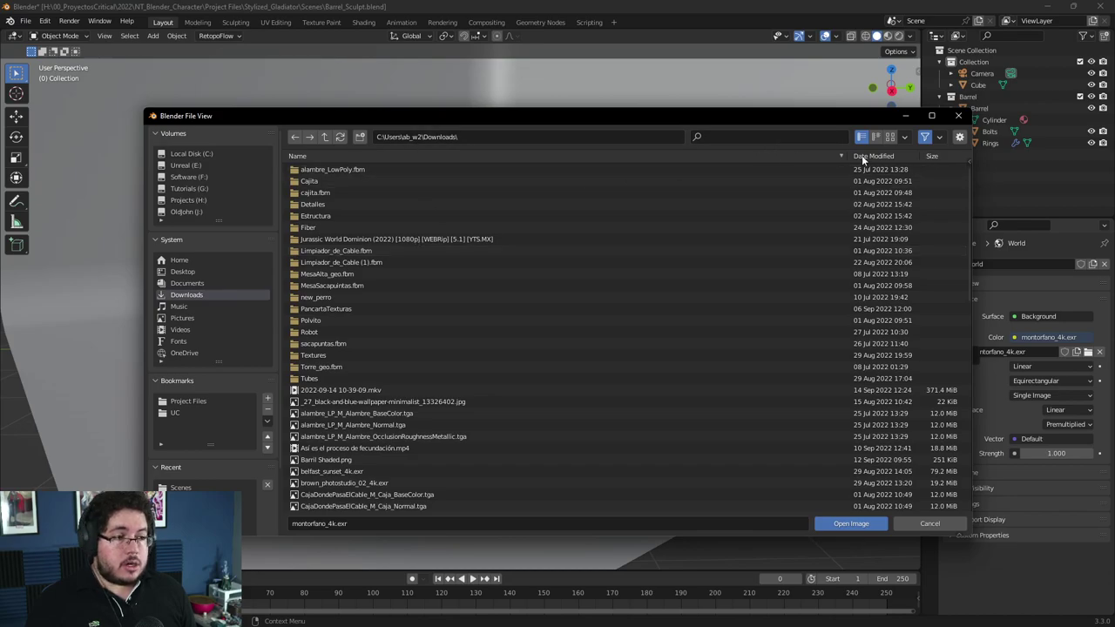
{"action": "left_click_drag", "start_coordinate": [442, 123], "coordinate": [1114, 165]}
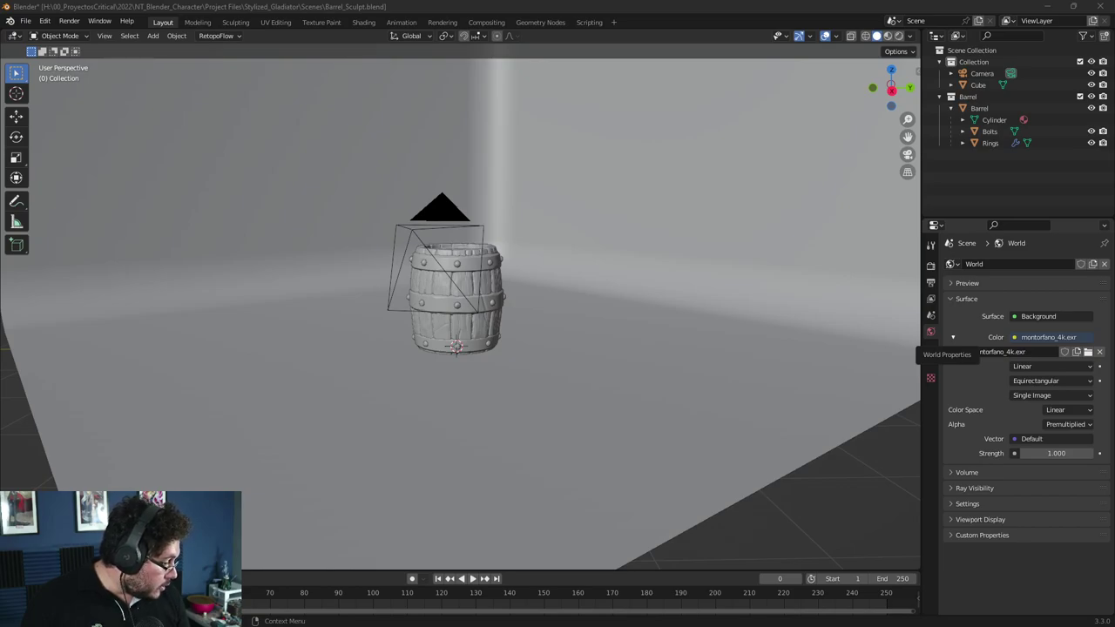
{"action": "key", "text": "alt+Tab"}
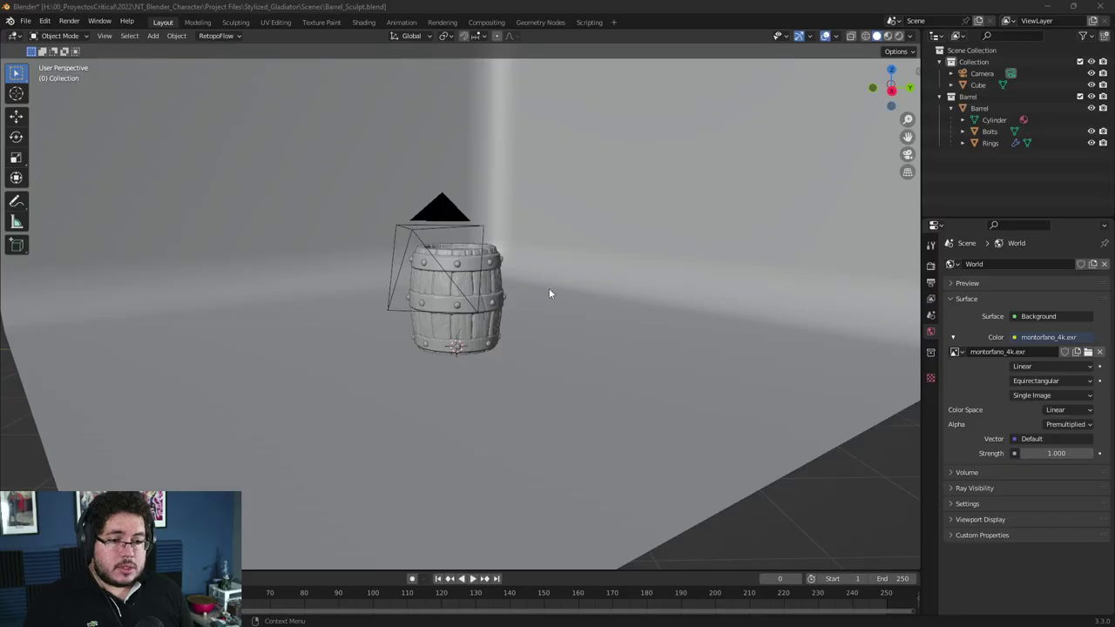
{"action": "key", "text": "alt+Tab"}
{"action": "left_click", "coordinate": [615, 450]}
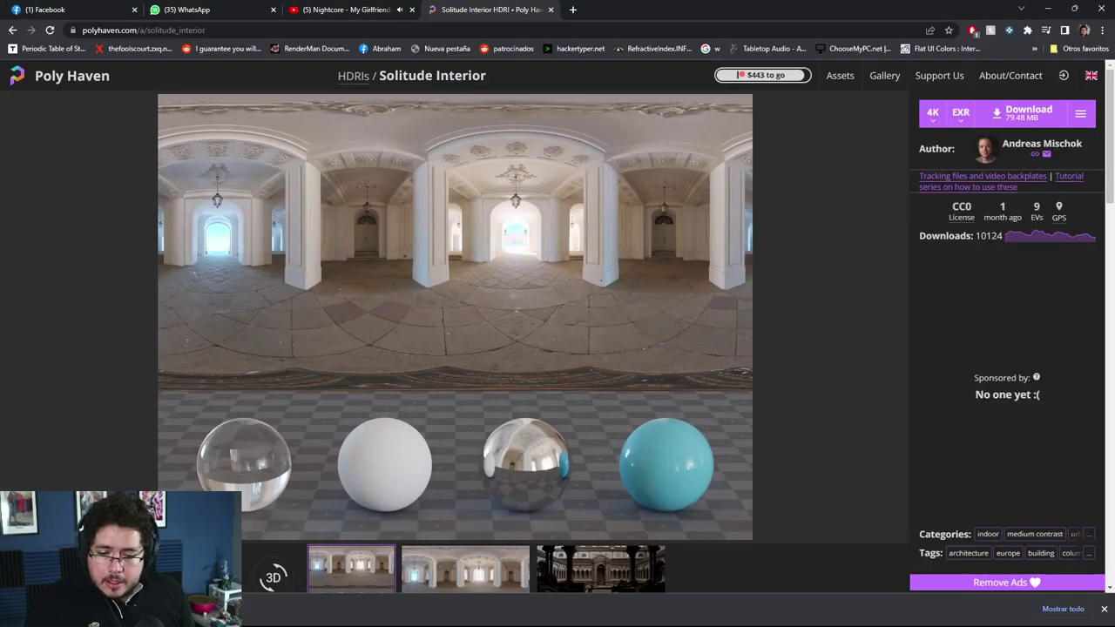
{"action": "key", "text": "alt+Tab"}
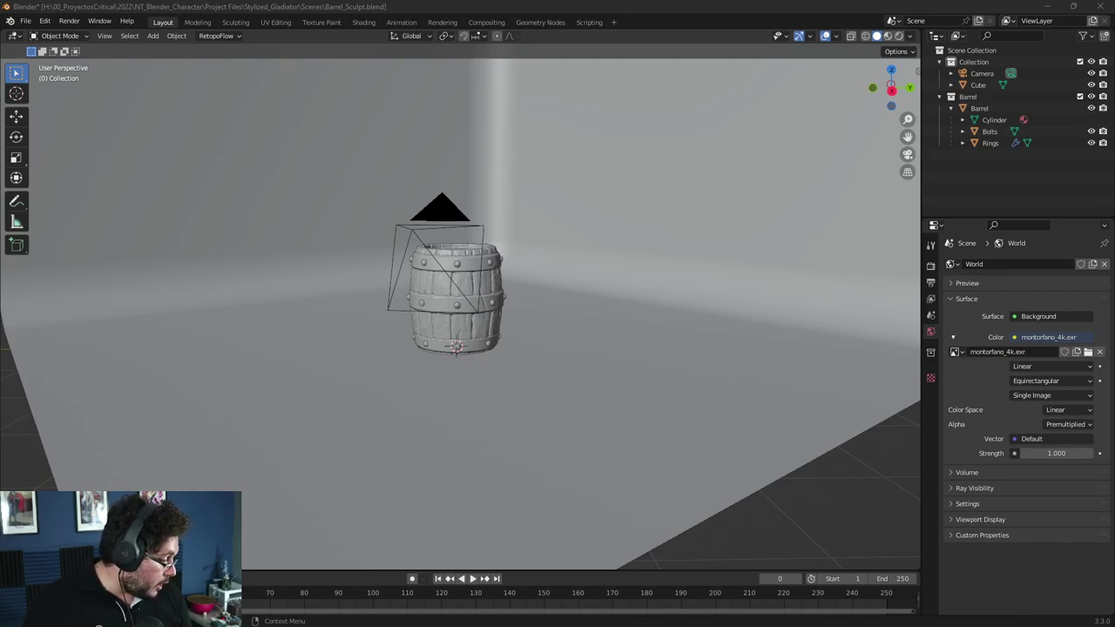
- Load solitude_interior_4k.exr as the world environment and view it rendered through the camera
{"action": "key", "text": "Return"}
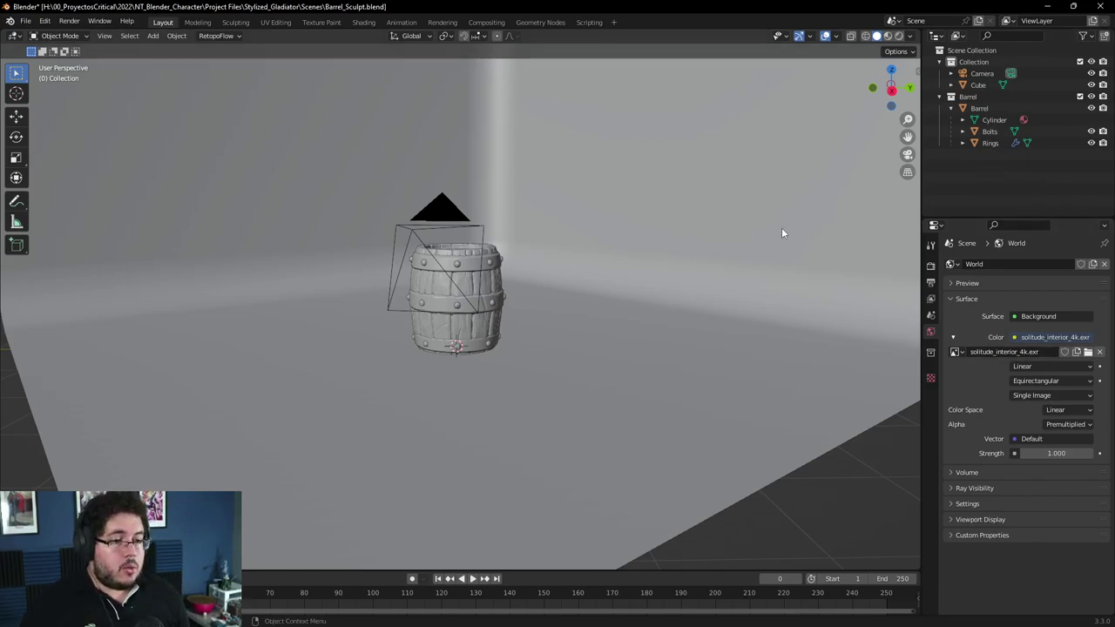
{"action": "scroll", "coordinate": [625, 277], "scroll_direction": "down", "scroll_amount": 4}
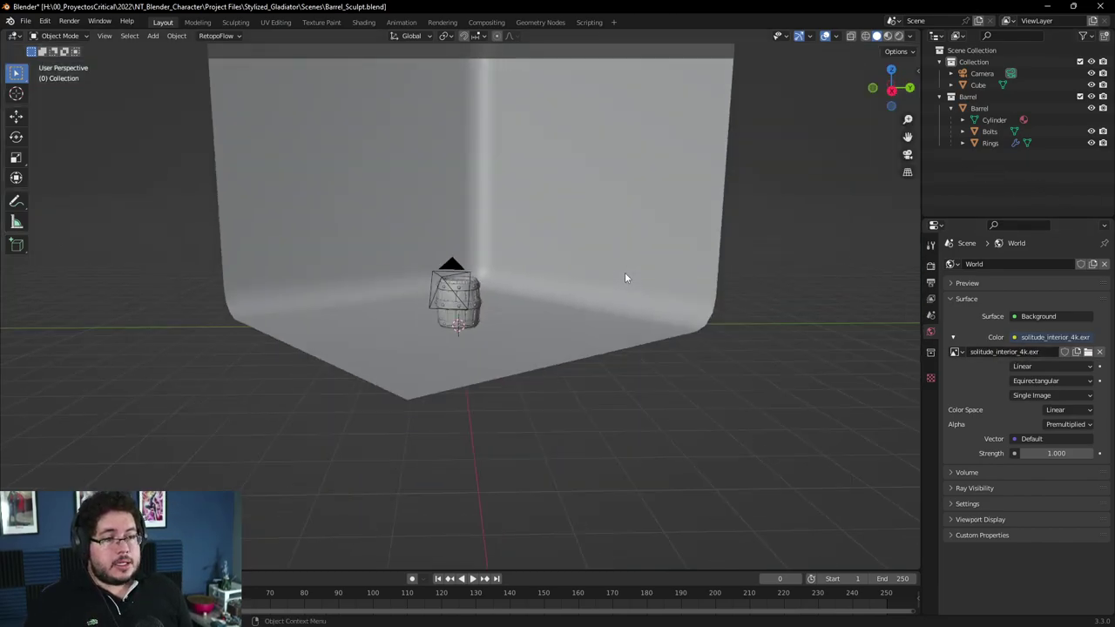
{"action": "left_click", "coordinate": [900, 38]}
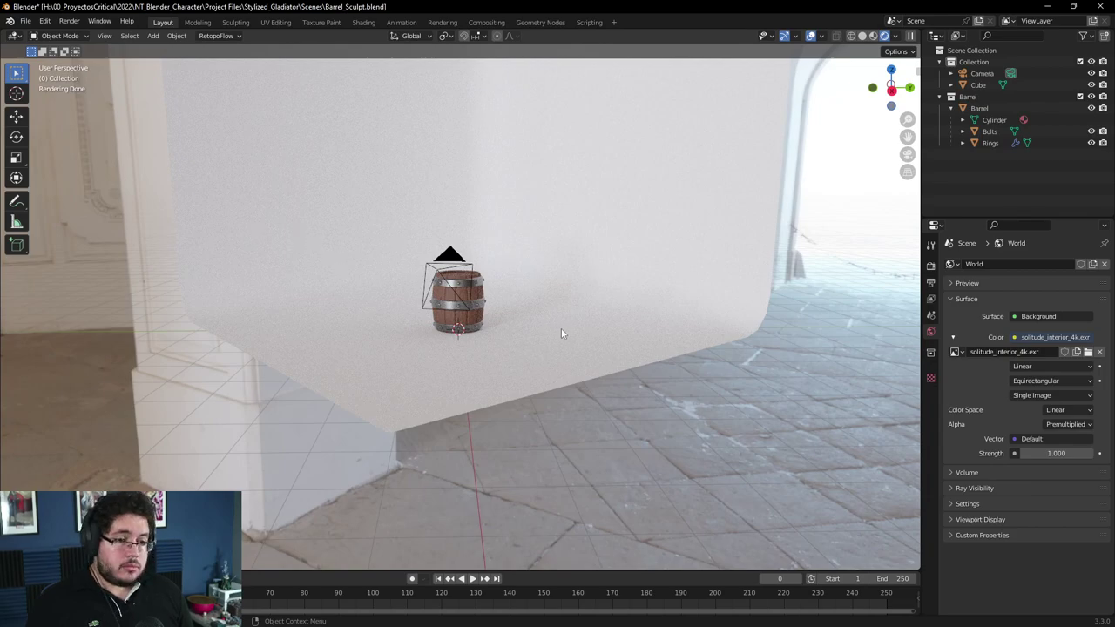
{"action": "middle_click_drag", "start_coordinate": [566, 323], "coordinate": [596, 325]}
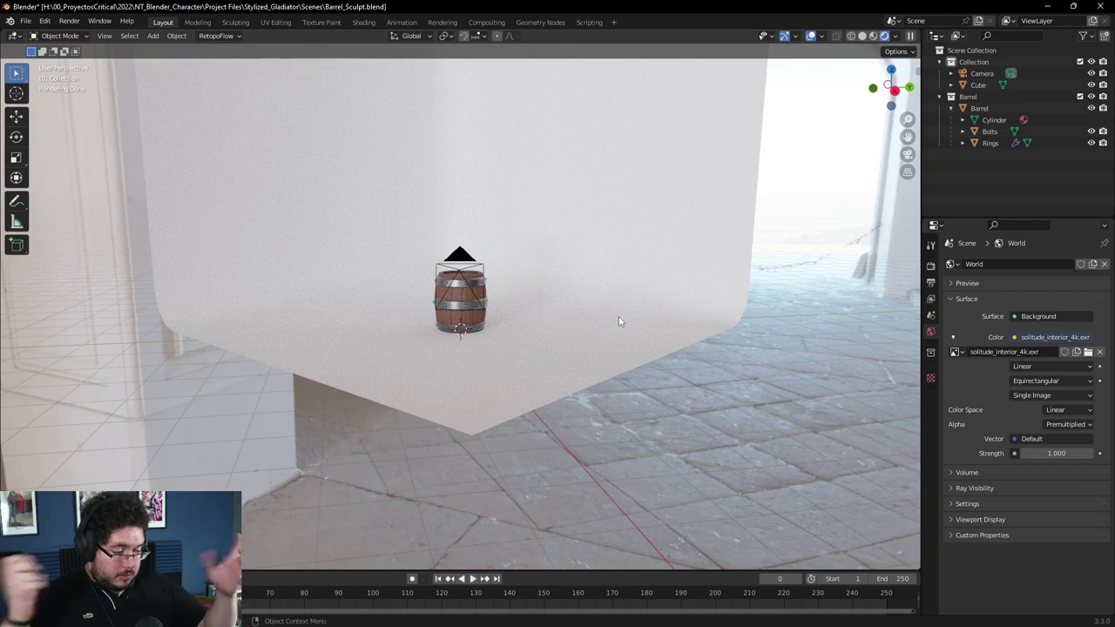
{"action": "left_click", "coordinate": [907, 154]}
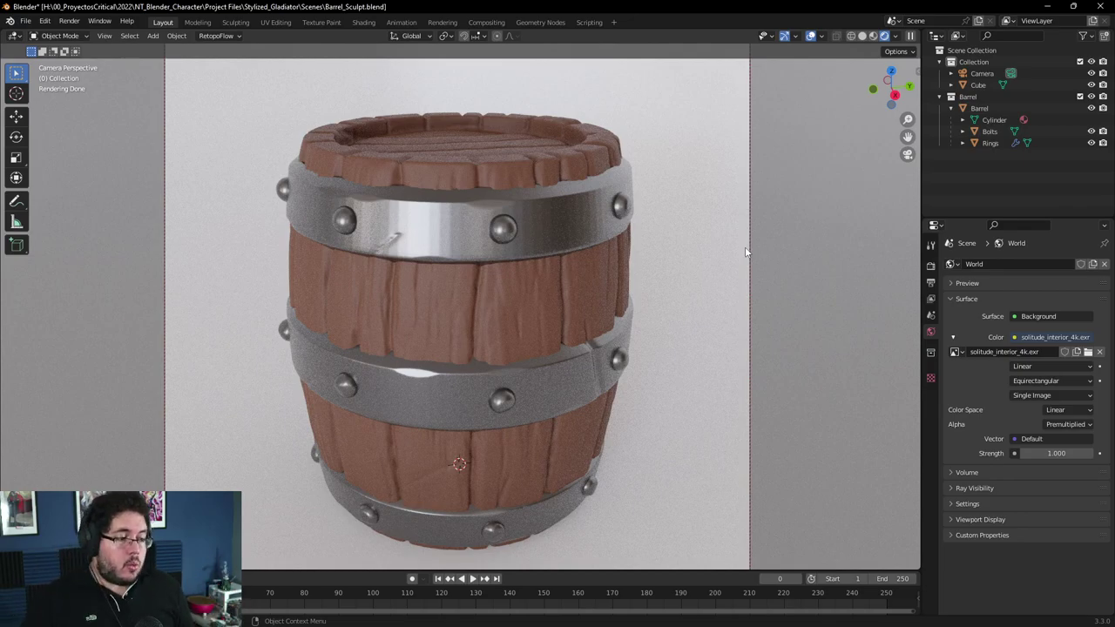
- Lower the world Background Strength to 0.3, then to 0.2
{"action": "left_click", "coordinate": [1045, 453]}
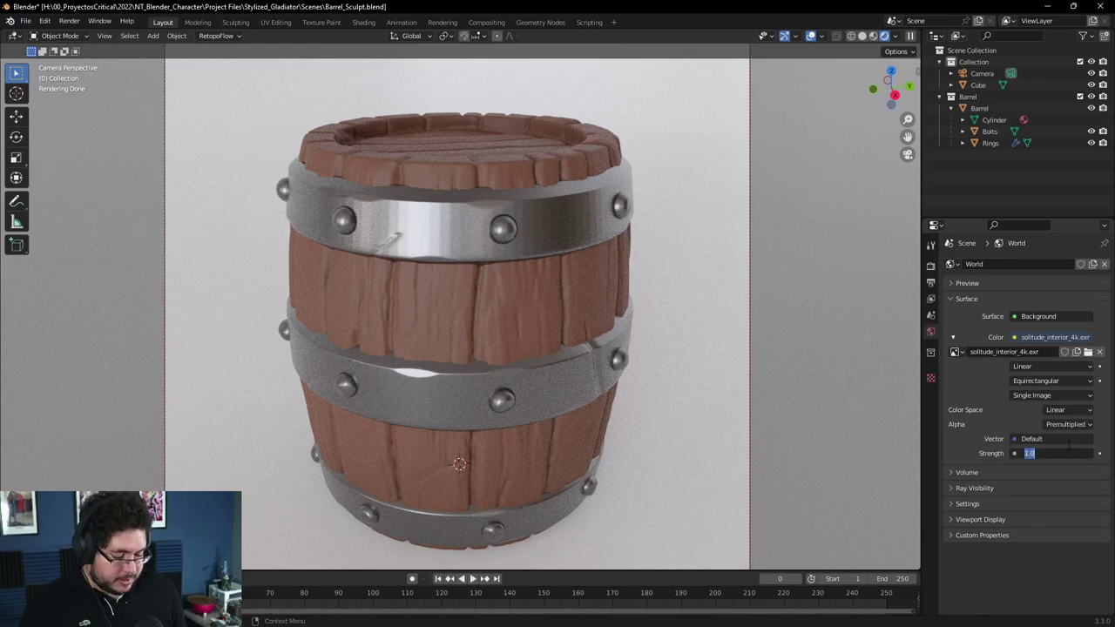
{"action": "key", "text": "BackSpace"}
{"action": "type", "text": ".3"}
{"action": "key", "text": "Return"}
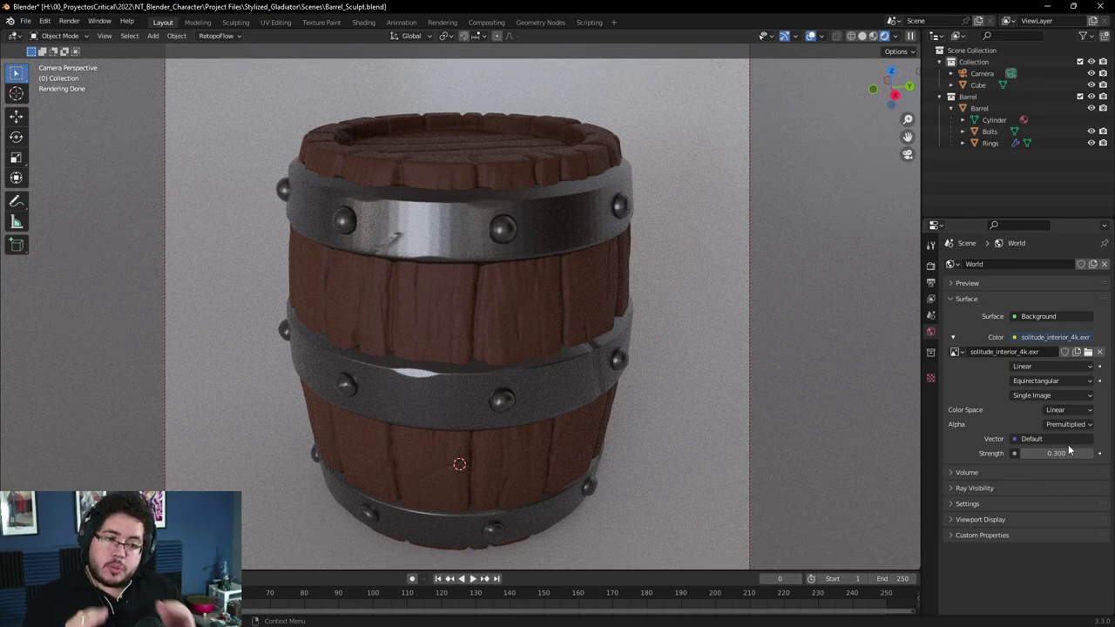
{"action": "left_click", "coordinate": [1050, 454]}
{"action": "type", "text": "2"}
{"action": "key", "text": "Return"}
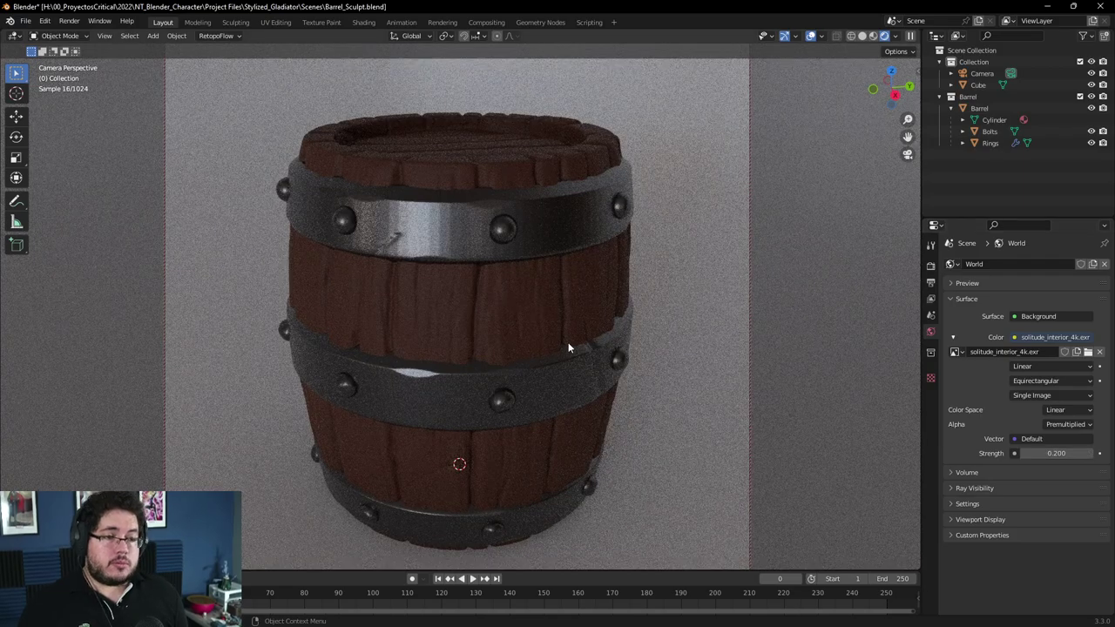
- Return to solid shading outside the camera view and add an Area light
{"action": "left_click", "coordinate": [727, 309]}
{"action": "left_click", "coordinate": [877, 35]}
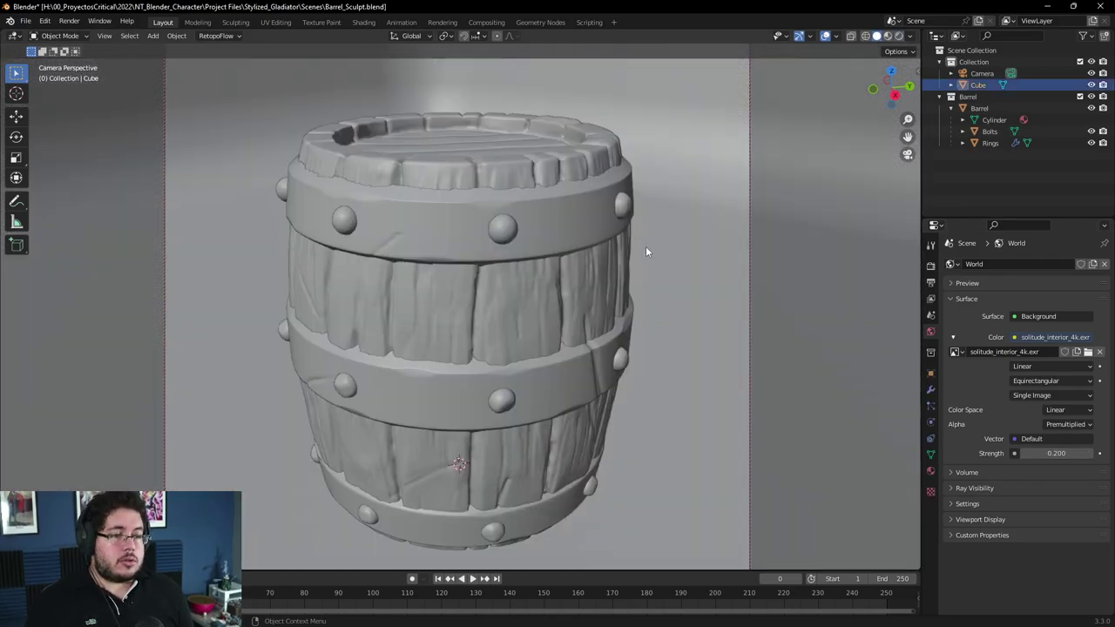
{"action": "left_click", "coordinate": [907, 154]}
{"action": "middle_click_drag", "start_coordinate": [576, 275], "coordinate": [622, 330]}
{"action": "key", "text": "shift+a"}
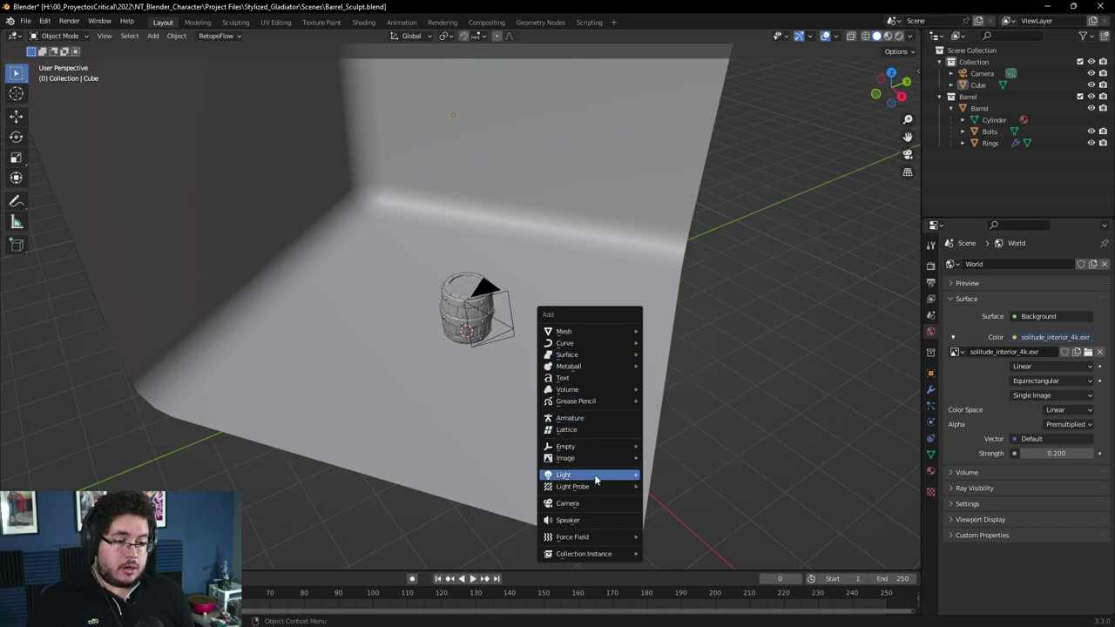
{"action": "mouse_move", "coordinate": [594, 473]}
{"action": "left_click", "coordinate": [667, 512]}
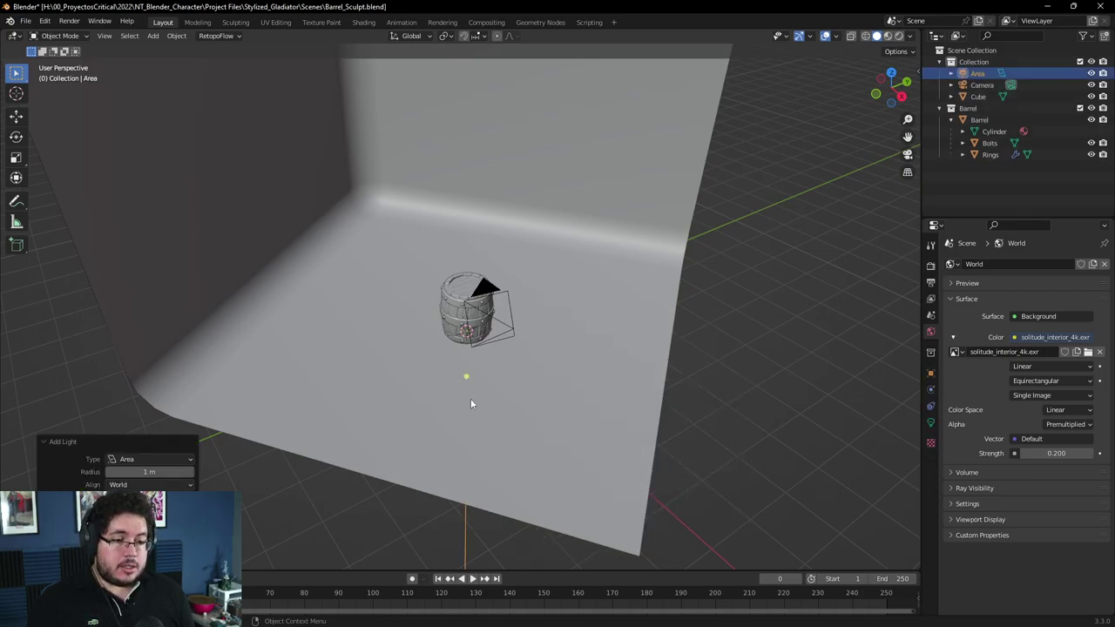
{"action": "middle_click_drag", "start_coordinate": [470, 404], "coordinate": [462, 323]}
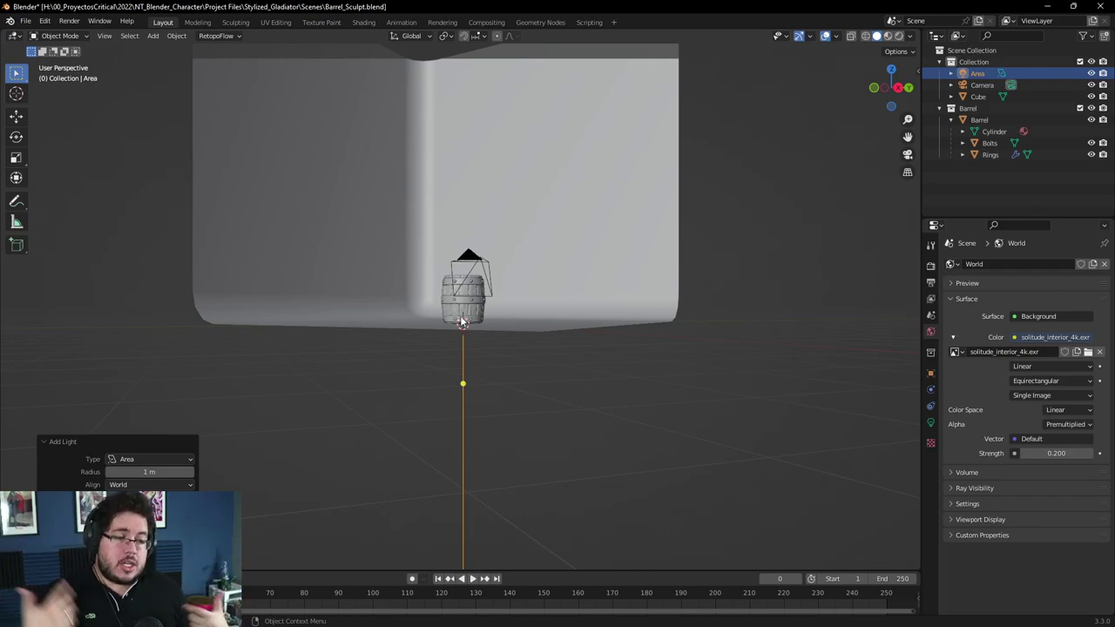
- Raise the area light above the barrel in front view and shift it sideways in right view
{"action": "key", "text": "KP_1"}
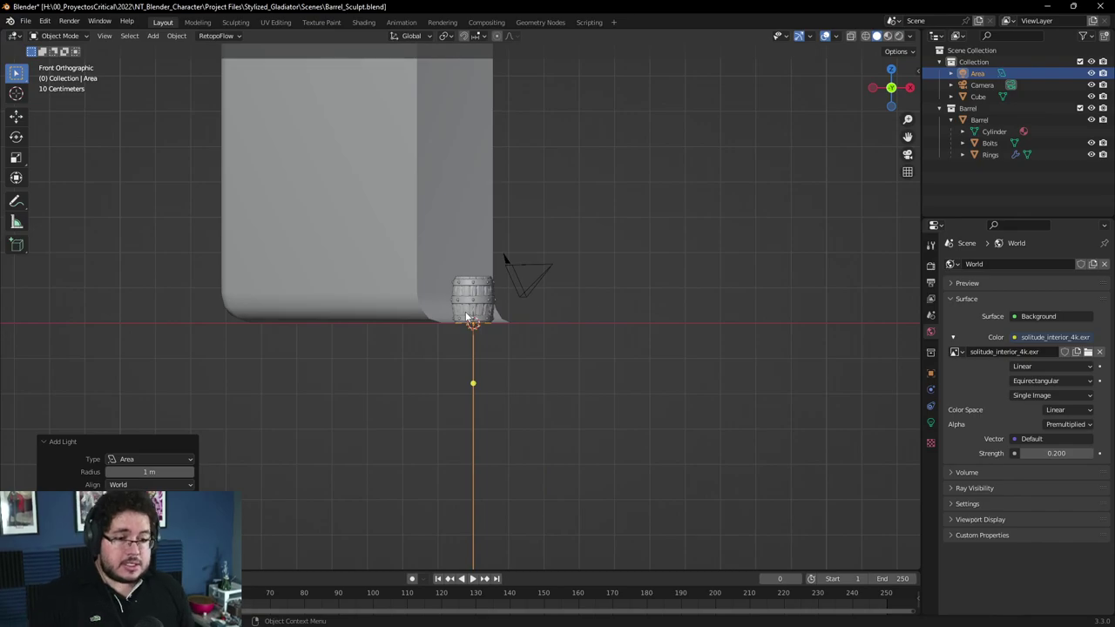
{"action": "key", "text": "g"}
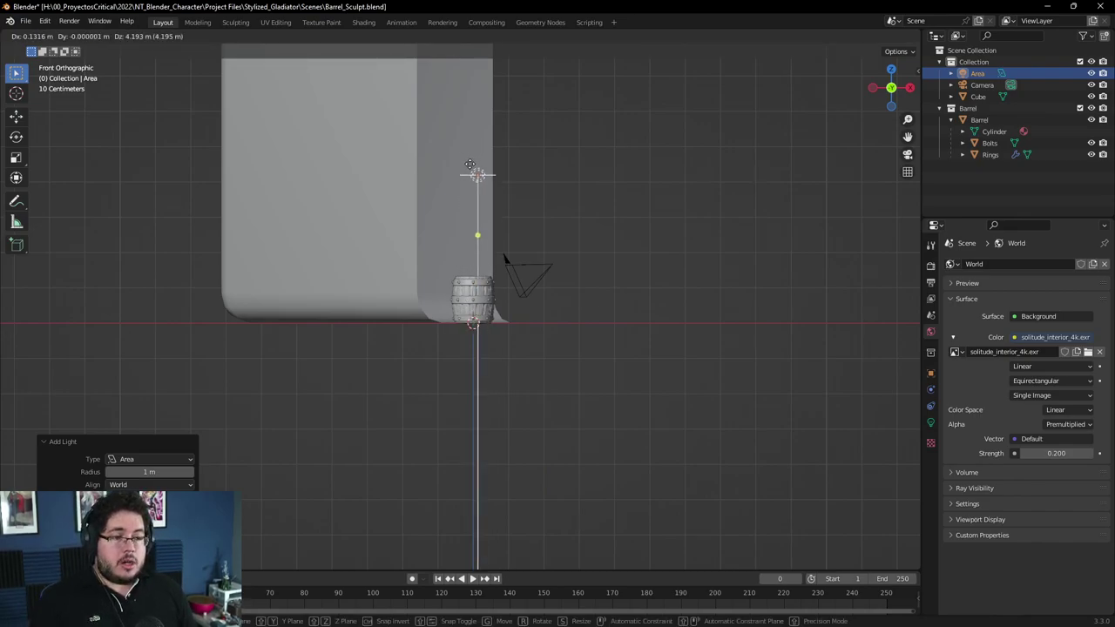
{"action": "left_click", "coordinate": [475, 175]}
{"action": "middle_click_drag", "start_coordinate": [474, 174], "coordinate": [523, 224]}
{"action": "key", "text": "KP_3"}
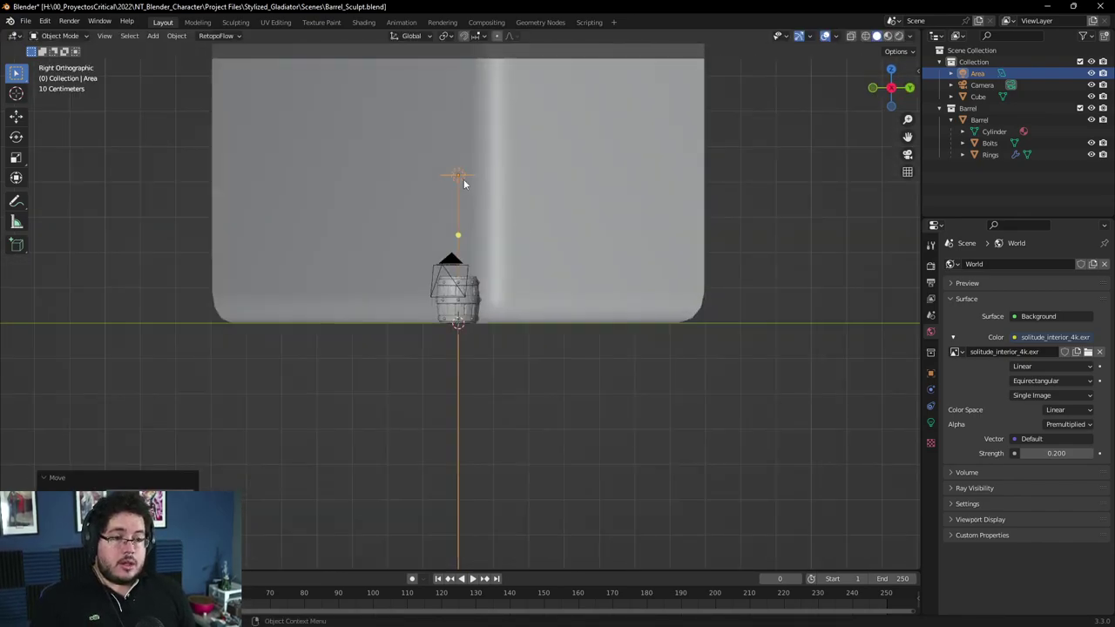
{"action": "key", "text": "g"}
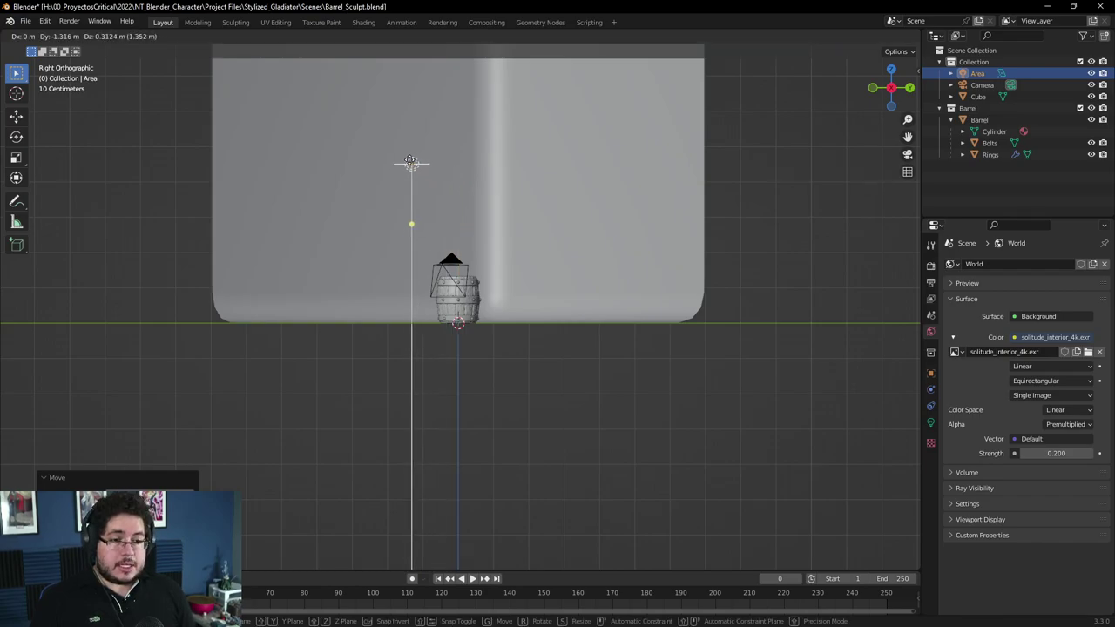
{"action": "left_click", "coordinate": [413, 220]}
{"action": "left_click_drag", "start_coordinate": [413, 220], "coordinate": [454, 291]}
- Rotate and reposition the area light so it aims down at the barrel
{"action": "middle_click_drag", "start_coordinate": [549, 299], "coordinate": [766, 488]}
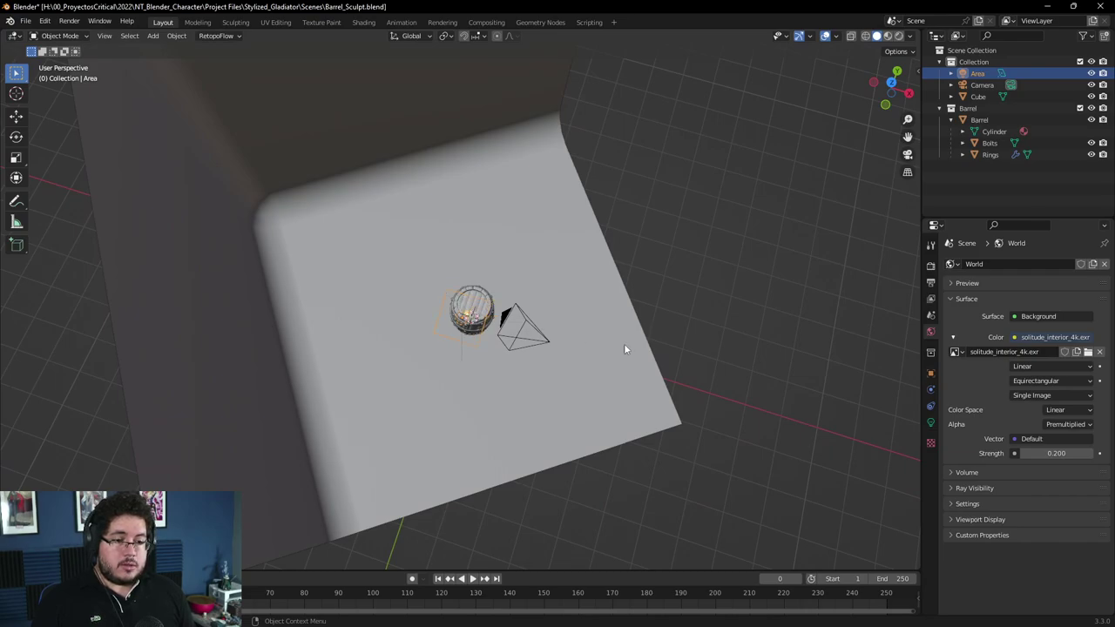
{"action": "mouse_move", "coordinate": [629, 344]}
{"action": "middle_mouse_down"}
{"action": "mouse_move", "coordinate": [486, 277]}
{"action": "mouse_move", "coordinate": [397, 259]}
{"action": "middle_mouse_up"}
{"action": "key", "text": "r"}
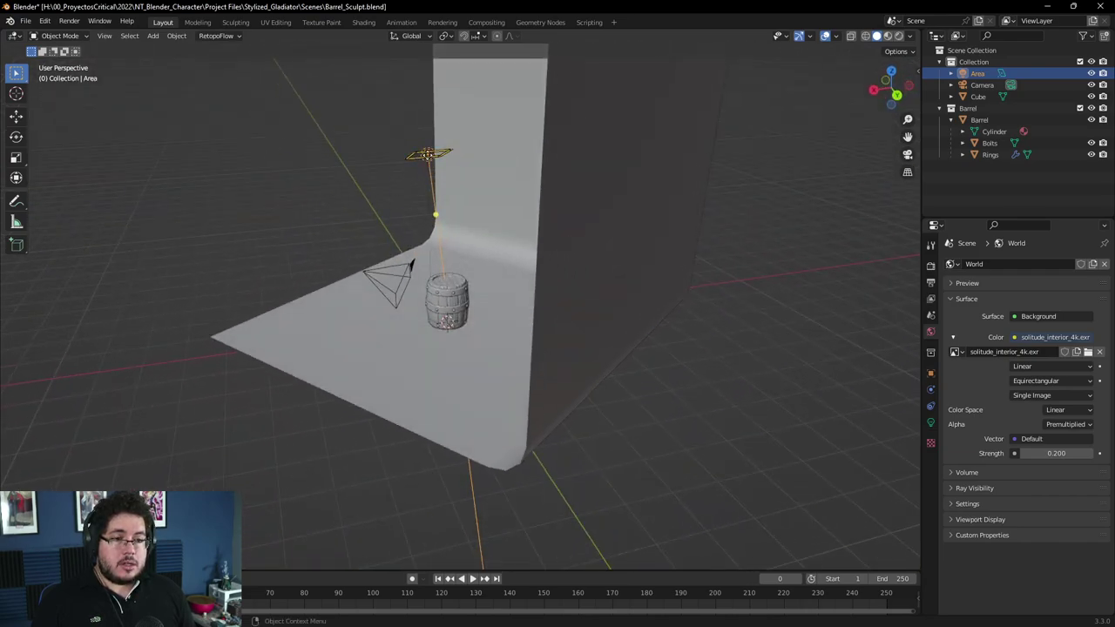
{"action": "left_click", "coordinate": [392, 163]}
{"action": "left_click", "coordinate": [343, 187]}
{"action": "left_click", "coordinate": [409, 157]}
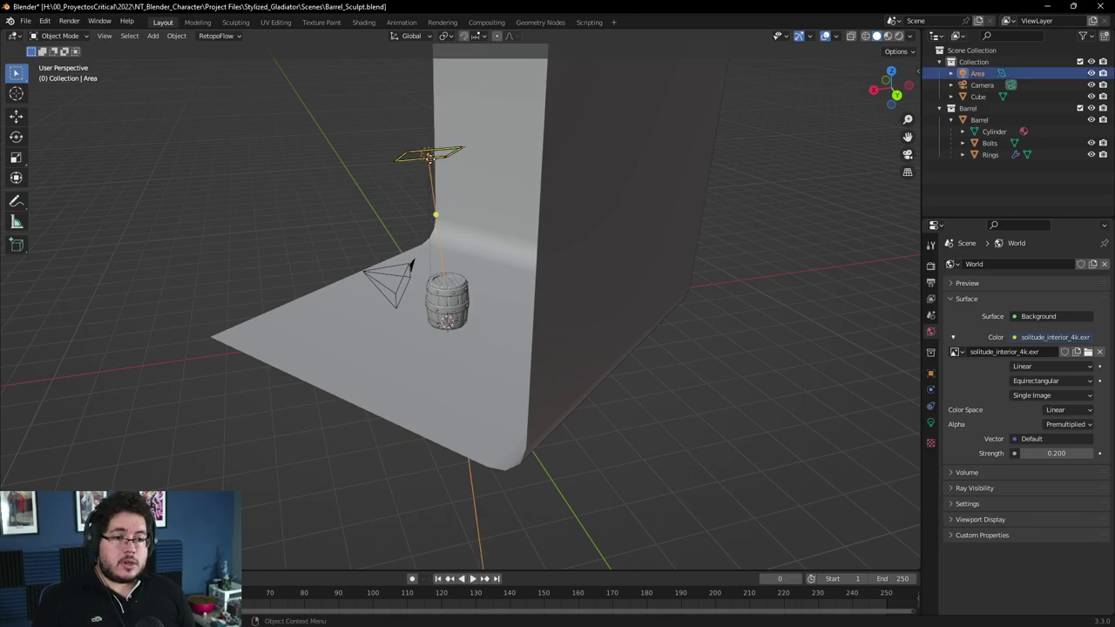
{"action": "key", "text": "g"}
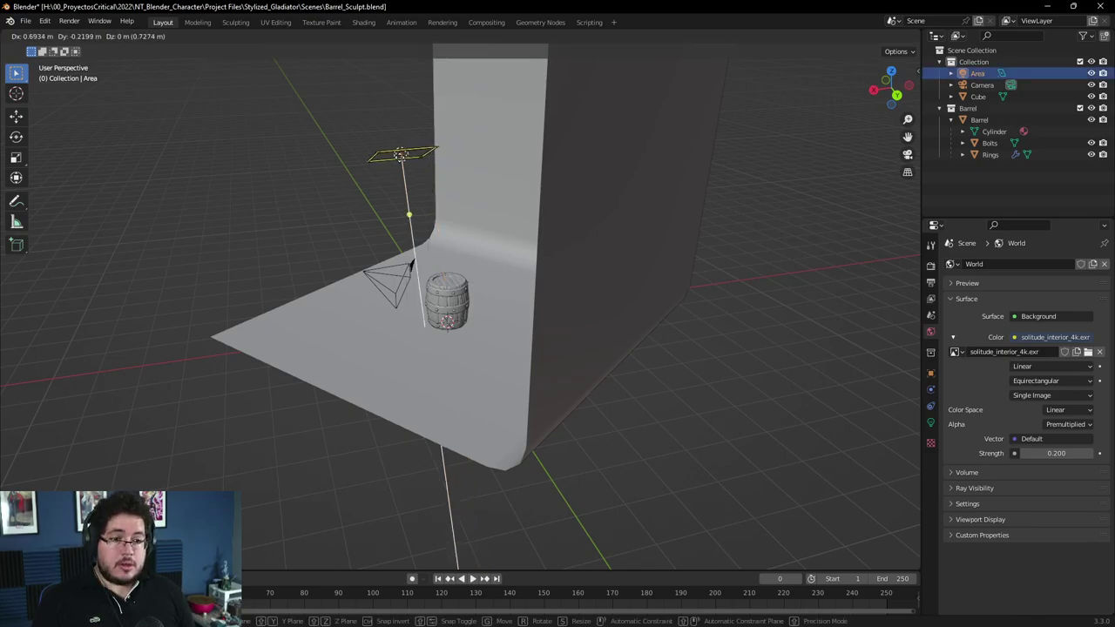
{"action": "left_click", "coordinate": [358, 158]}
{"action": "left_click_drag", "start_coordinate": [365, 214], "coordinate": [395, 279]}
{"action": "middle_click_drag", "start_coordinate": [395, 279], "coordinate": [533, 280]}
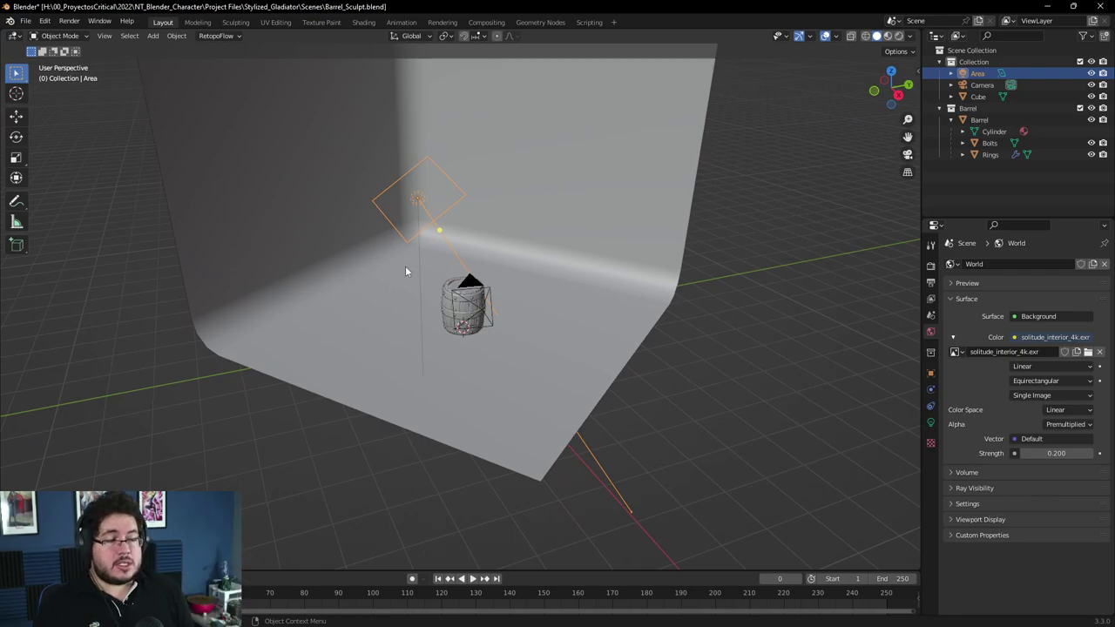
- Show the Area light settings and preview the rendered scene through the camera
{"action": "left_click", "coordinate": [930, 422]}
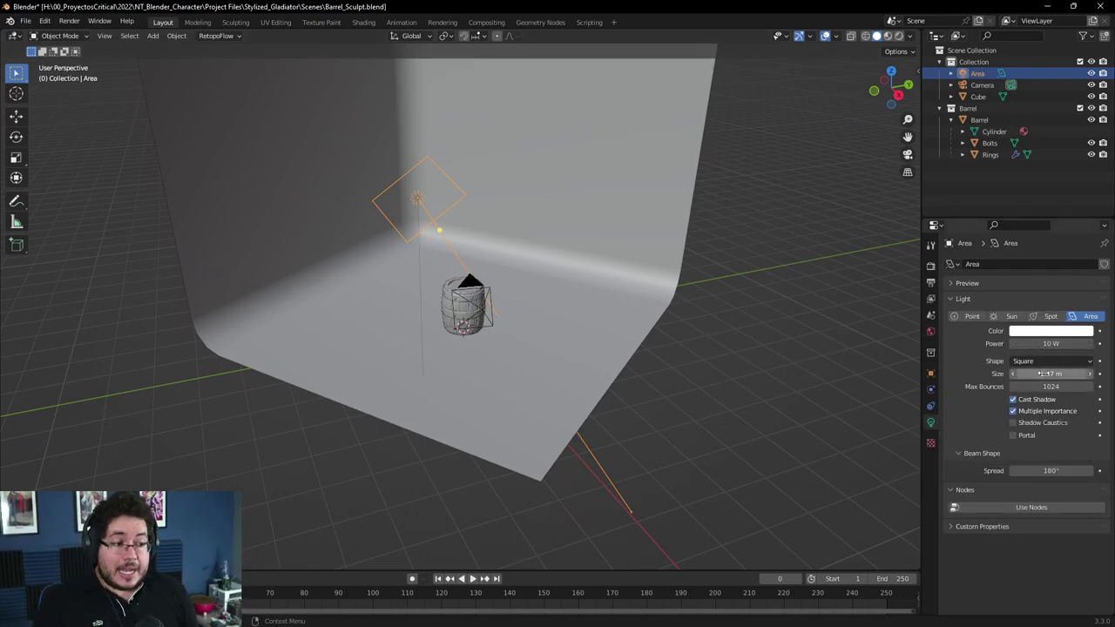
{"action": "left_click", "coordinate": [906, 155]}
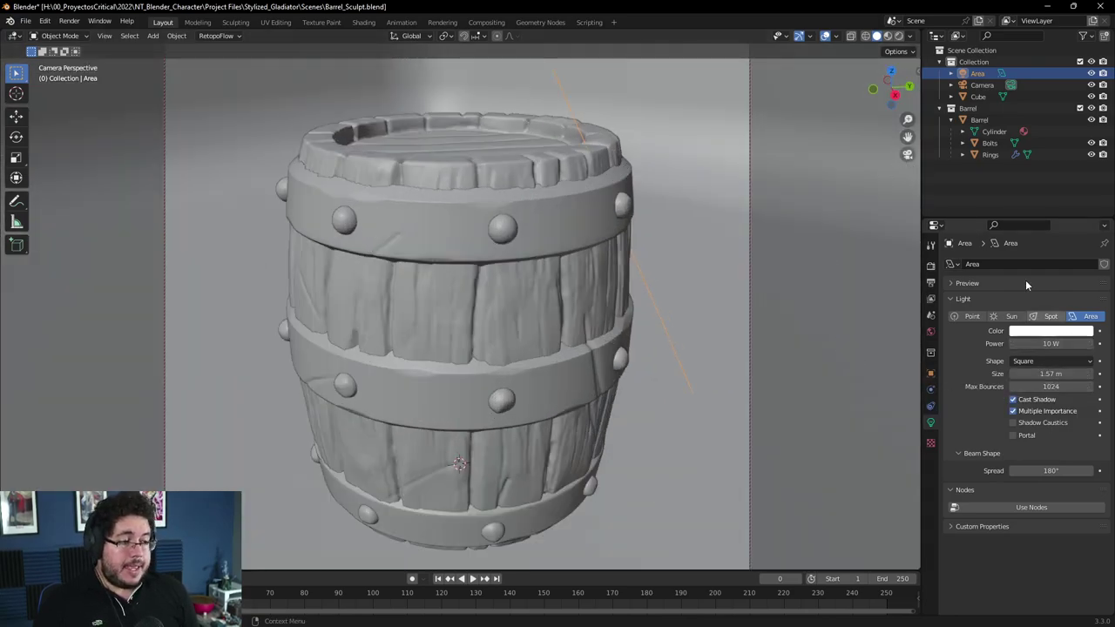
{"action": "left_click", "coordinate": [899, 35]}
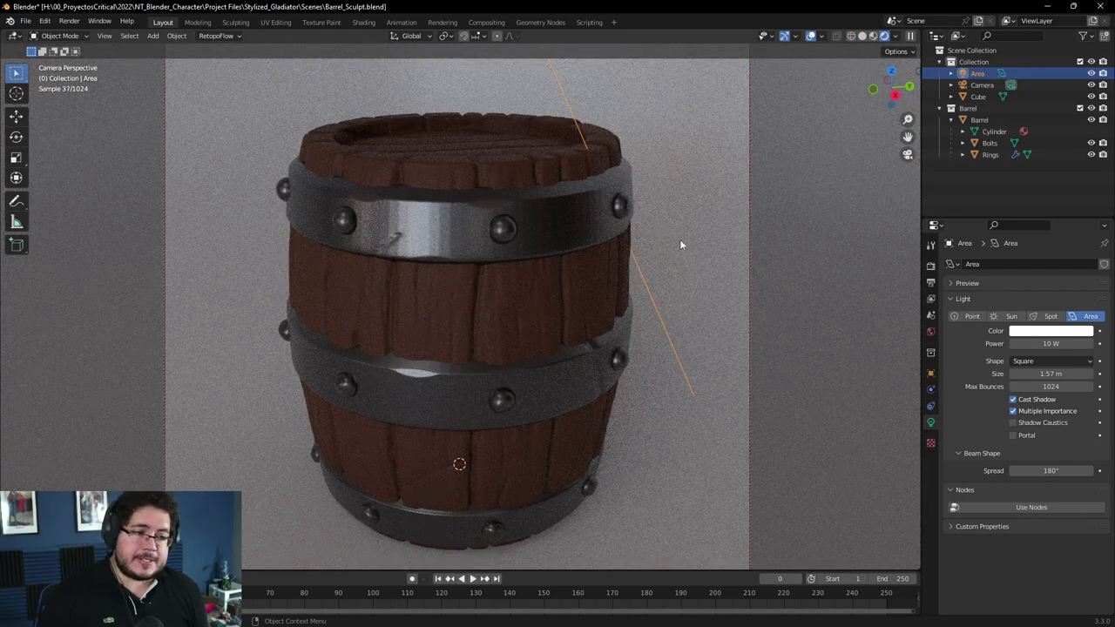
- Try area light power 100 W and 1000 W, settling on 500 W
{"action": "left_click", "coordinate": [1050, 343]}
{"action": "type", "text": "100"}
{"action": "key", "text": "Return"}
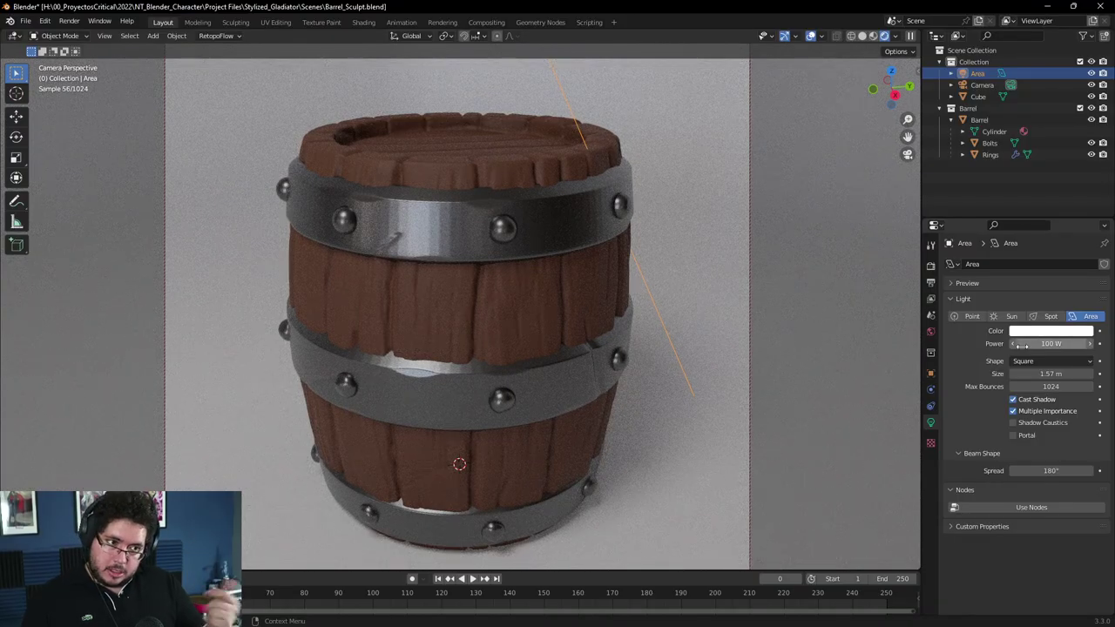
{"action": "left_click", "coordinate": [1023, 344]}
{"action": "type", "text": "100"}
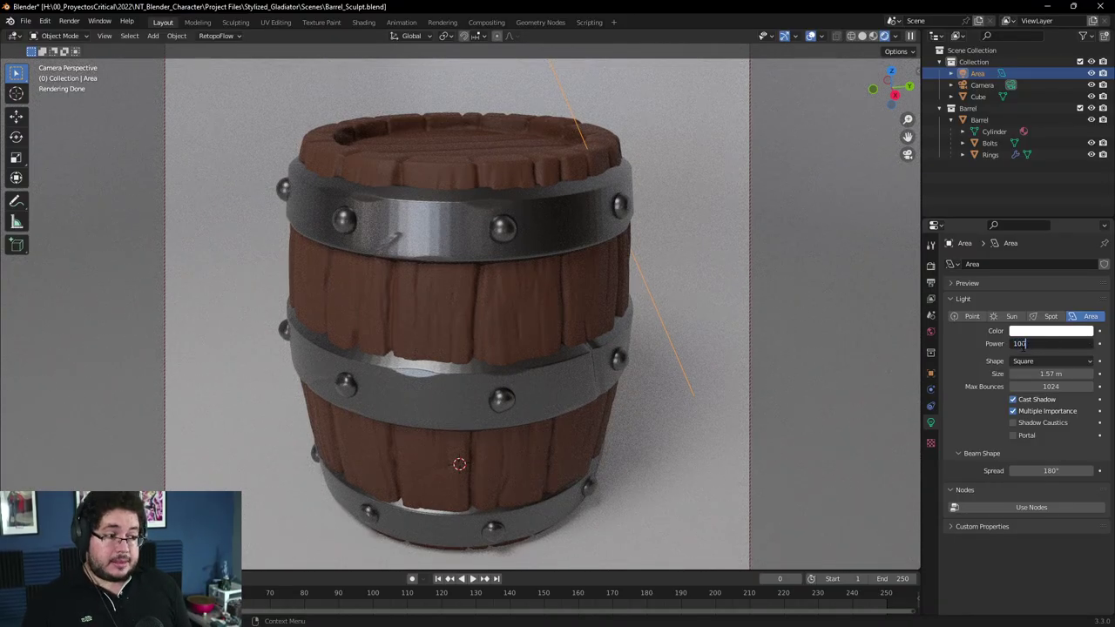
{"action": "type", "text": "0"}
{"action": "key", "text": "Return"}
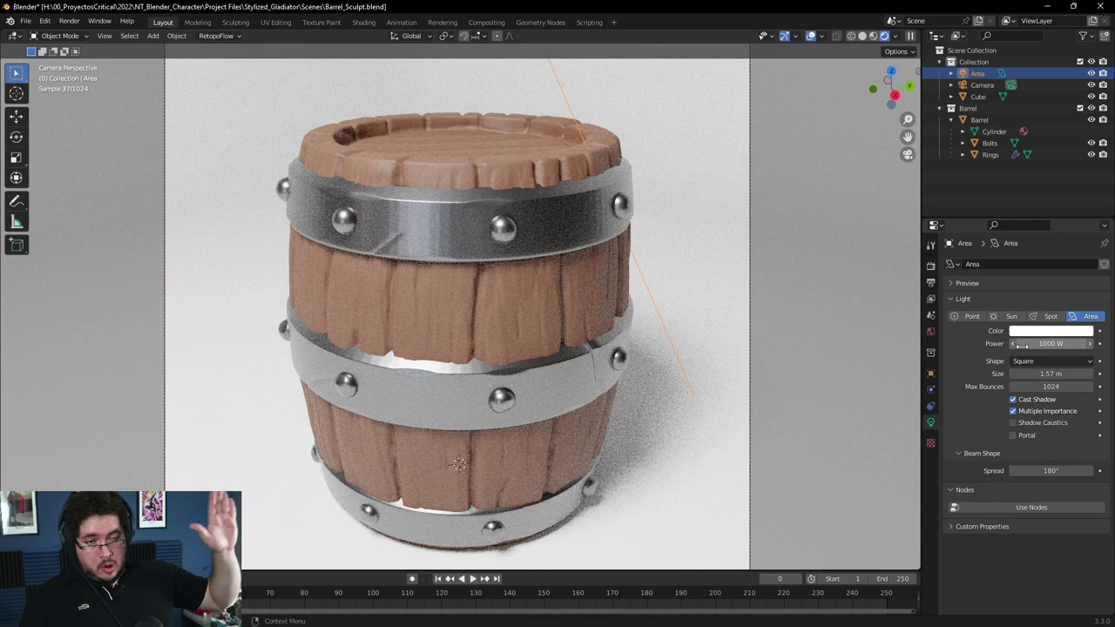
{"action": "left_click", "coordinate": [1022, 344]}
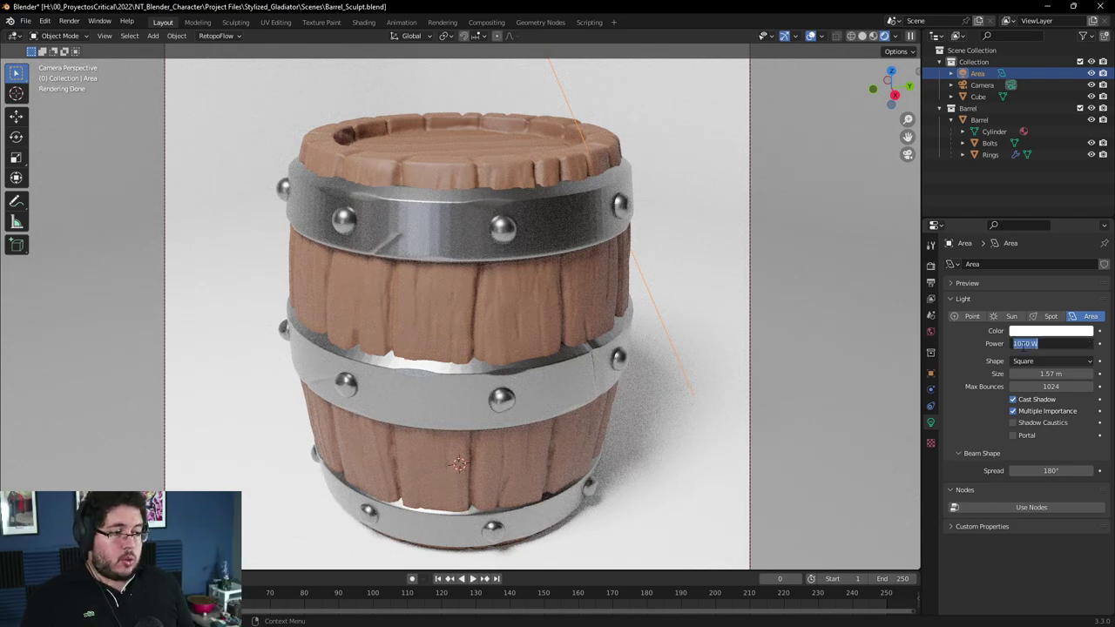
{"action": "type", "text": "500"}
{"action": "key", "text": "Return"}
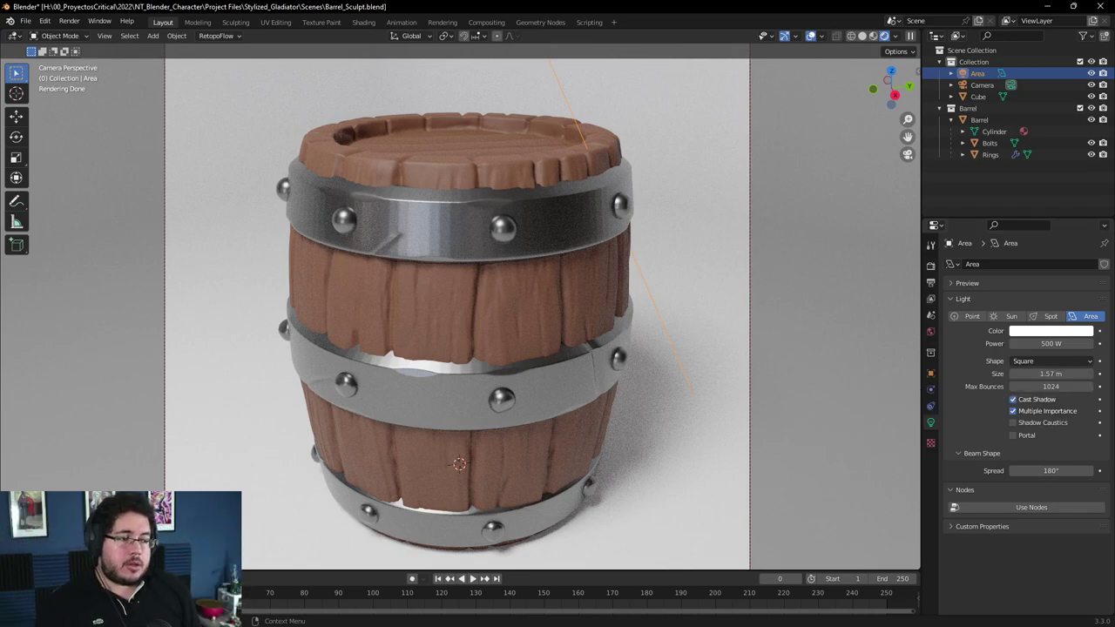
- Set the area light size to 0.25 m, test 0.01 m, then return it to 0.25 m
{"action": "left_click", "coordinate": [1046, 373]}
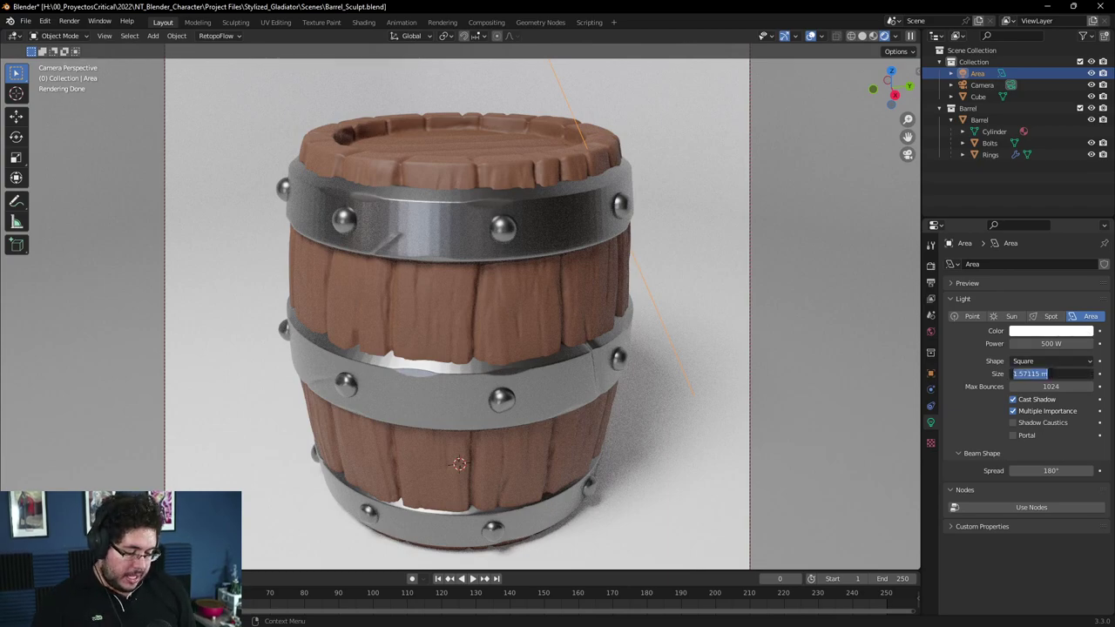
{"action": "key", "text": "BackSpace"}
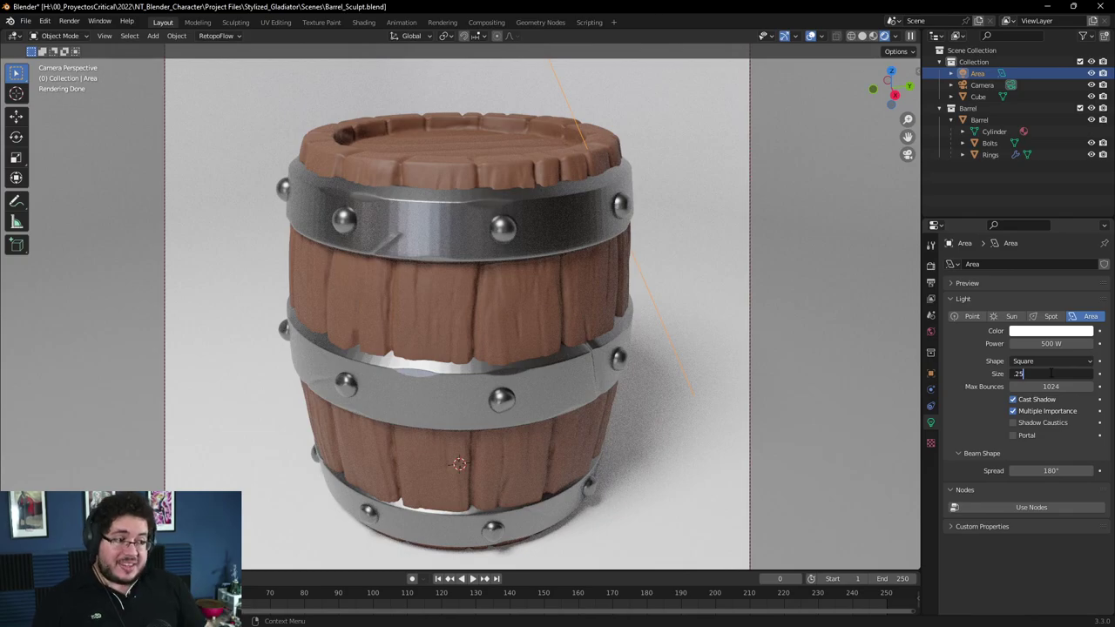
{"action": "key", "text": "Return"}
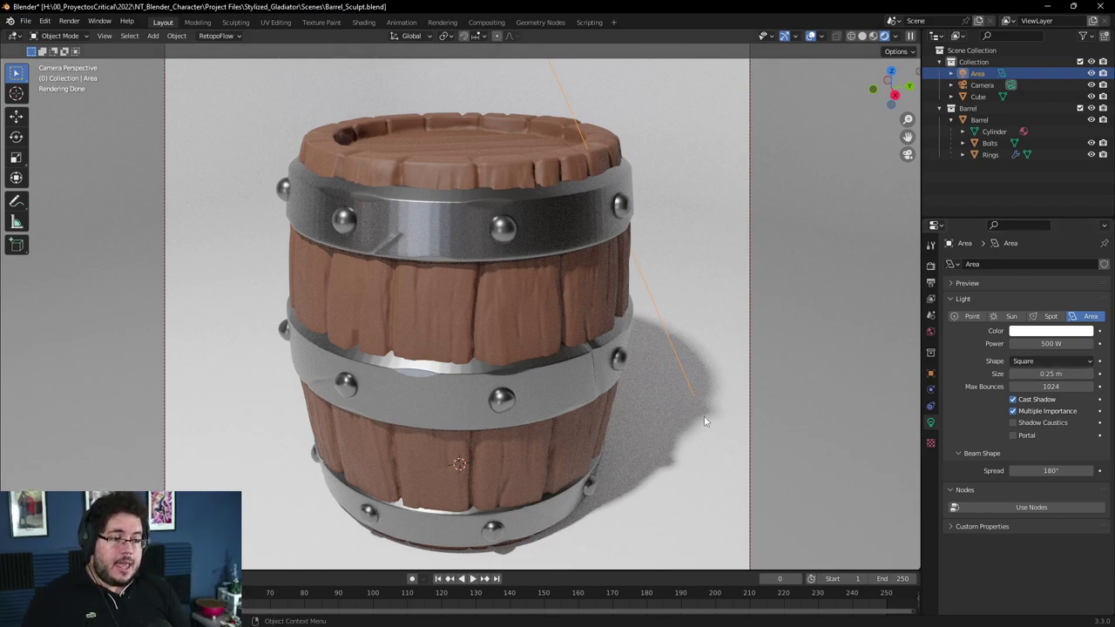
{"action": "left_click", "coordinate": [1070, 373]}
{"action": "type", "text": ".01"}
{"action": "key", "text": "Return"}
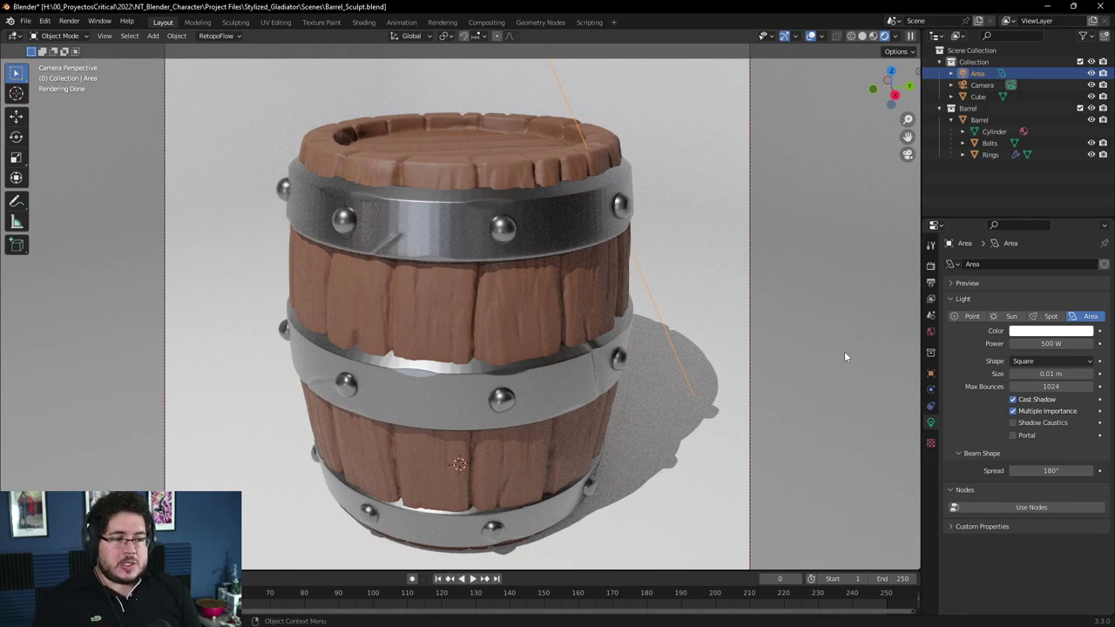
{"action": "left_click", "coordinate": [1041, 343]}
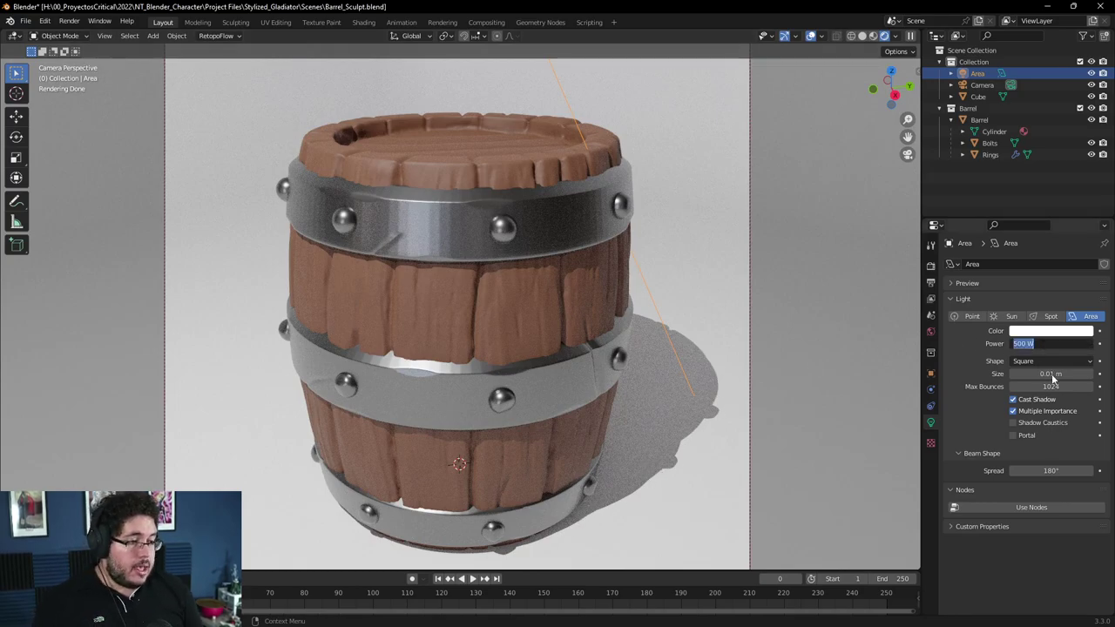
{"action": "key", "text": "Return"}
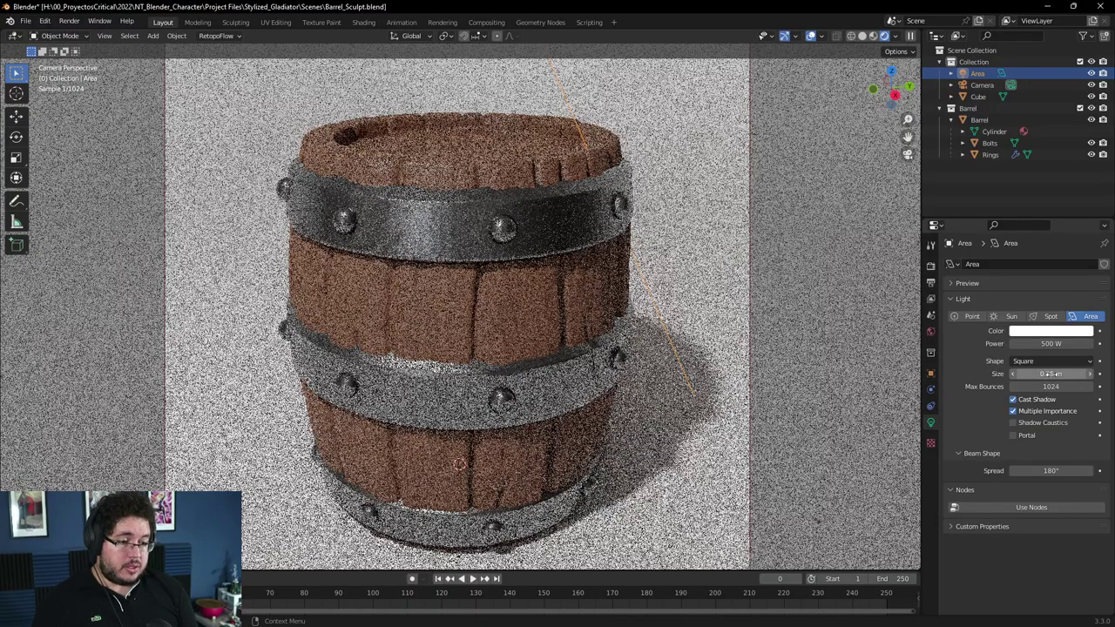
{"action": "left_click_drag", "start_coordinate": [1023, 374], "coordinate": [1050, 374]}
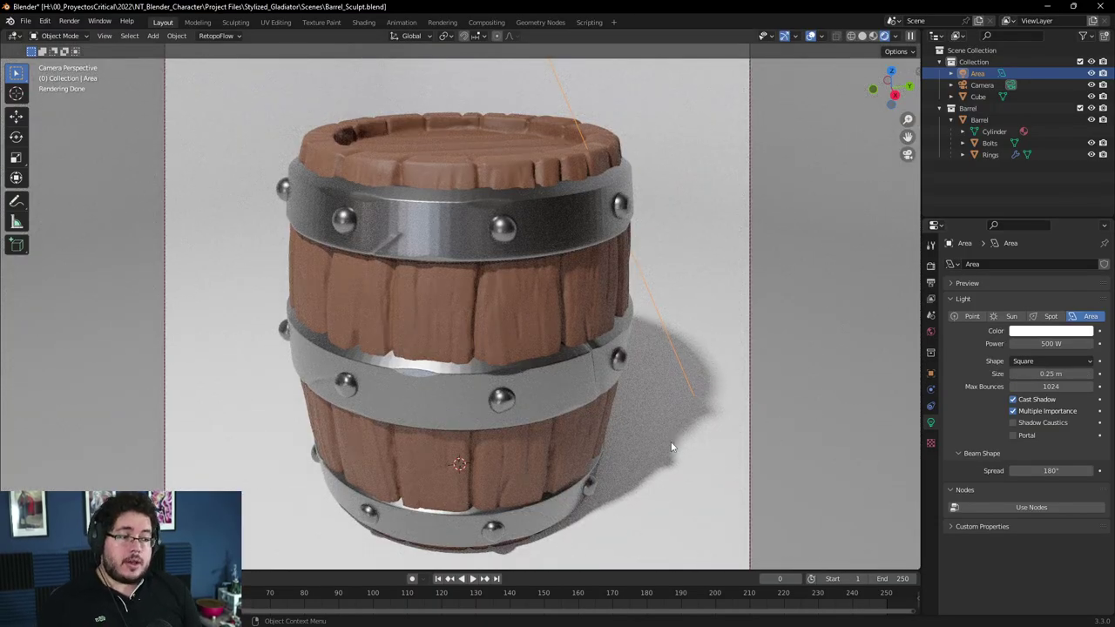
- Test the area light at 400 W and 300 W before setting its power to 350 W
{"action": "left_click", "coordinate": [1051, 342]}
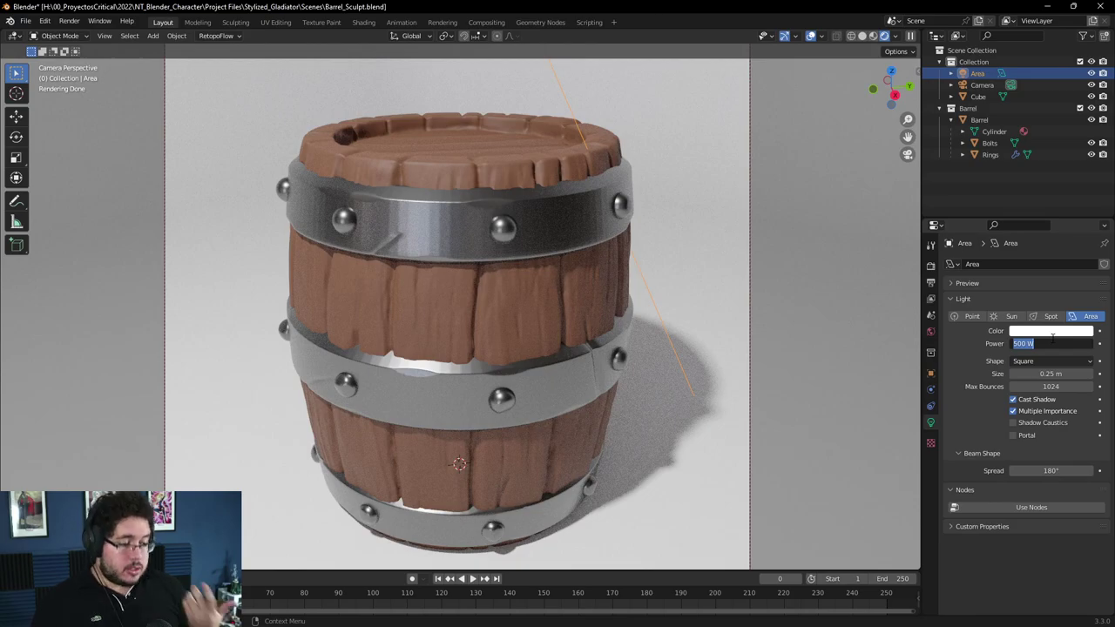
{"action": "type", "text": "400"}
{"action": "key", "text": "Return"}
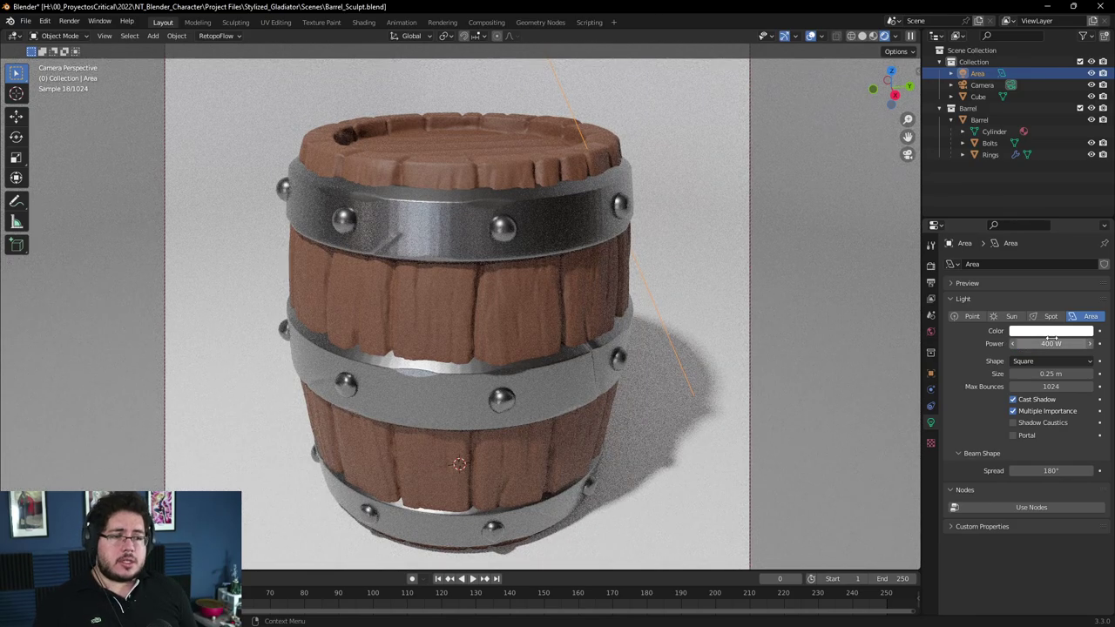
{"action": "left_click", "coordinate": [1052, 340]}
{"action": "type", "text": "300"}
{"action": "key", "text": "Return"}
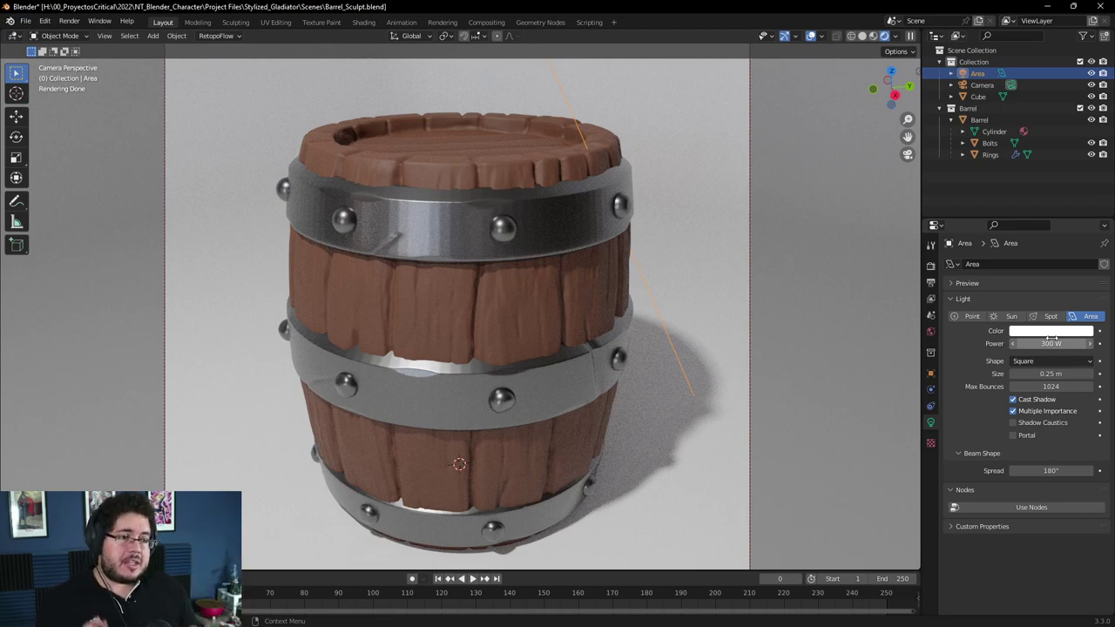
{"action": "left_click", "coordinate": [1051, 343]}
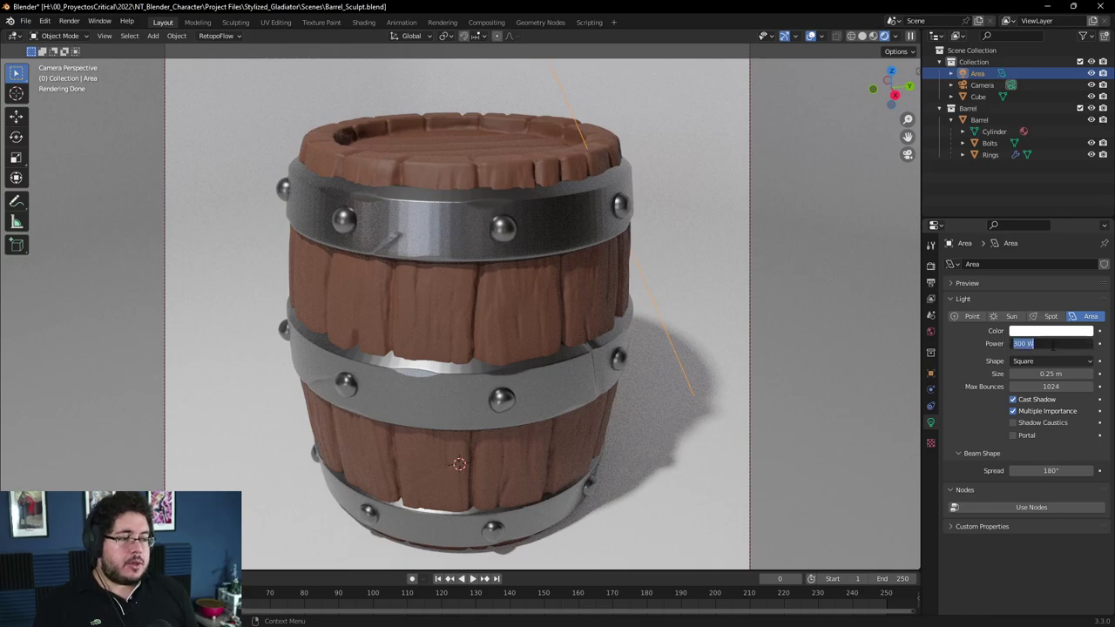
{"action": "type", "text": "350"}
{"action": "key", "text": "Return"}
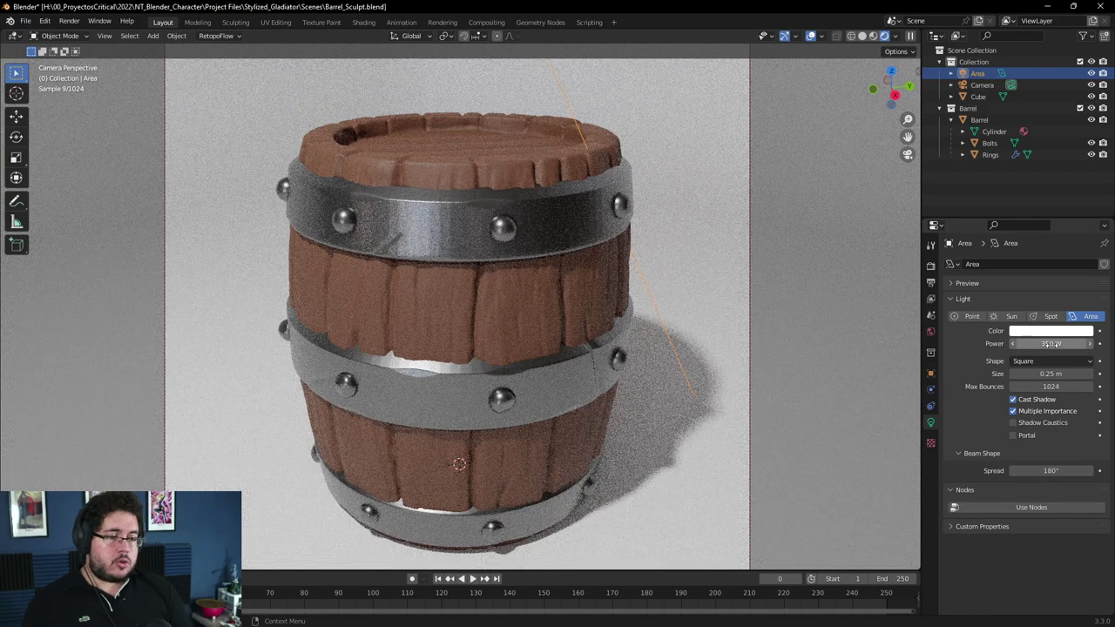
- Tint the area light warm peach by moving its colour toward a saturated orange
{"action": "left_click", "coordinate": [1045, 332]}
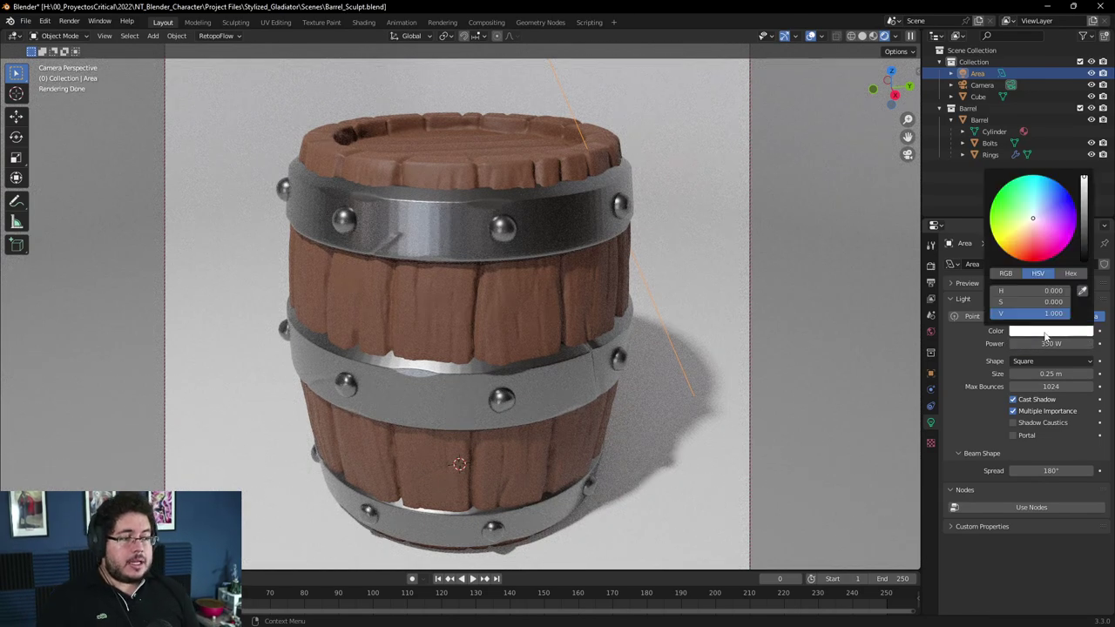
{"action": "left_click", "coordinate": [1030, 223]}
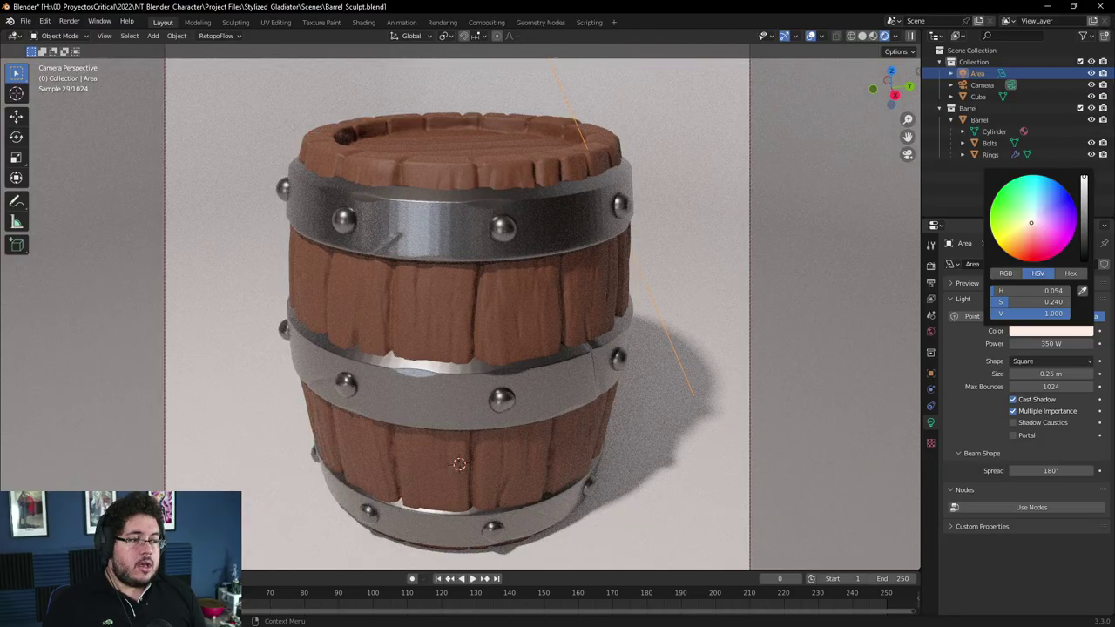
{"action": "left_click_drag", "start_coordinate": [1030, 223], "coordinate": [1029, 227]}
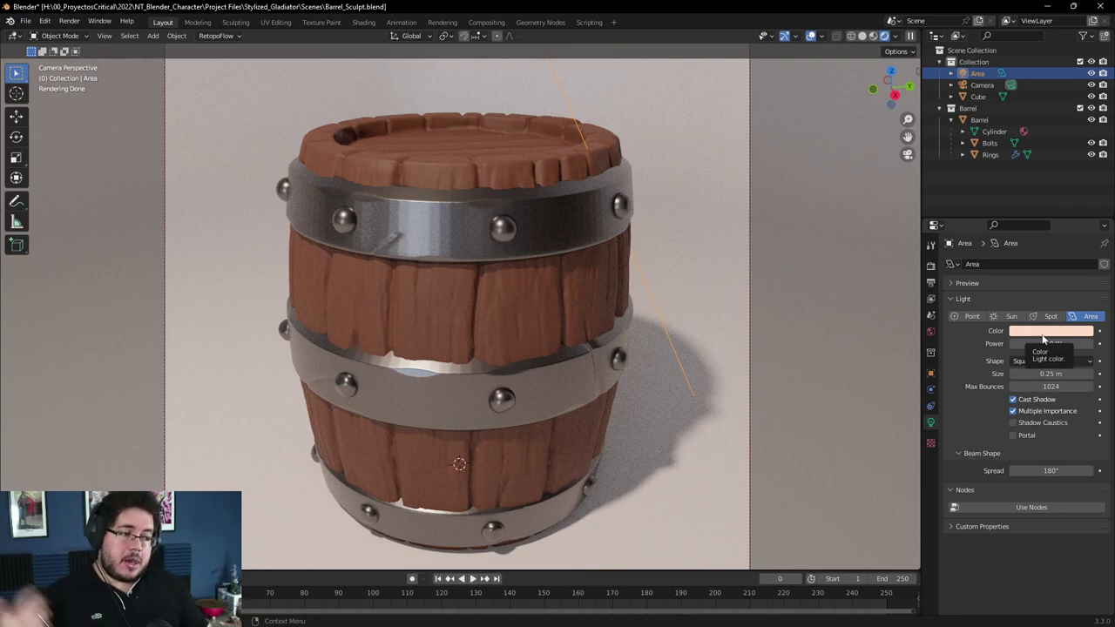
- In the World settings, test HDRI strengths of 0.1 and 0.05
{"action": "left_click", "coordinate": [930, 331]}
{"action": "double_click", "coordinate": [1044, 453]}
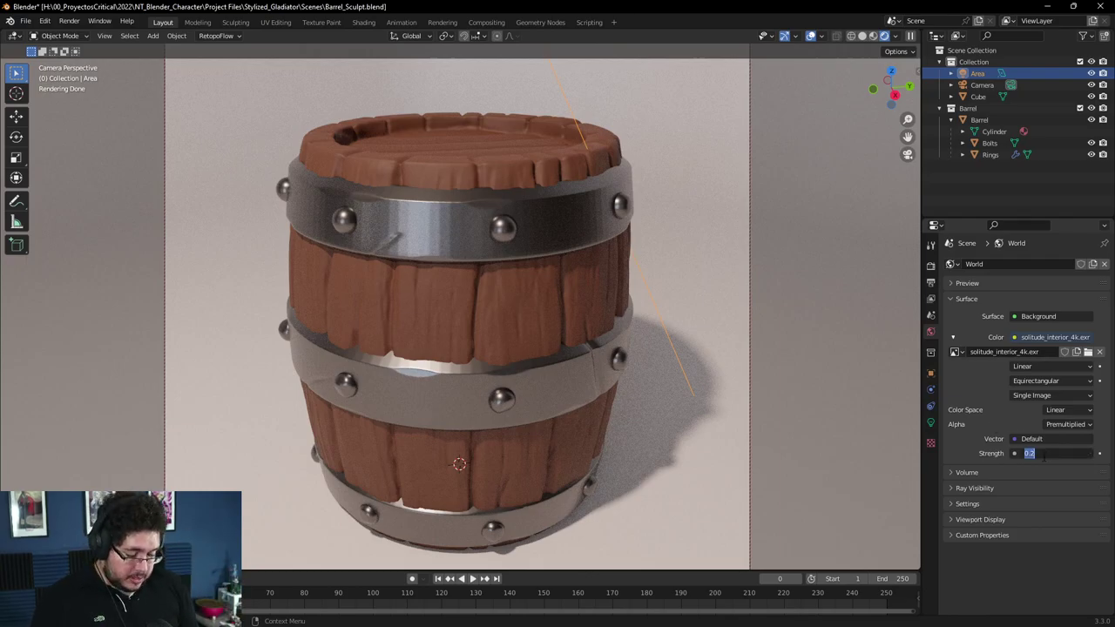
{"action": "type", "text": "0.1"}
{"action": "key", "text": "Return"}
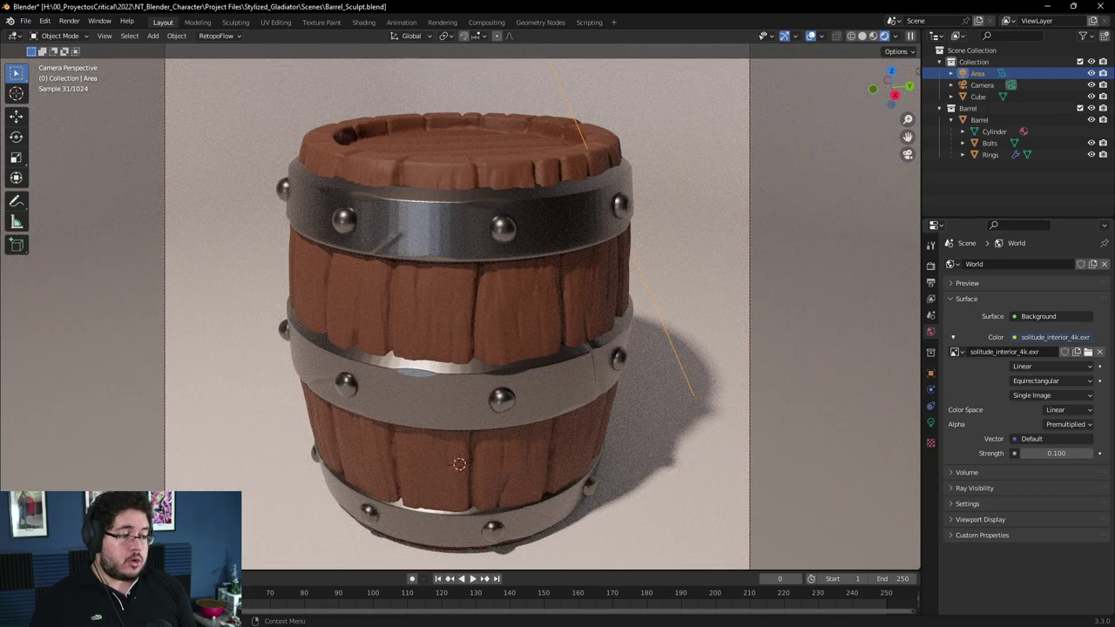
{"action": "double_click", "coordinate": [1081, 452]}
{"action": "type", "text": ".05"}
{"action": "key", "text": "Return"}
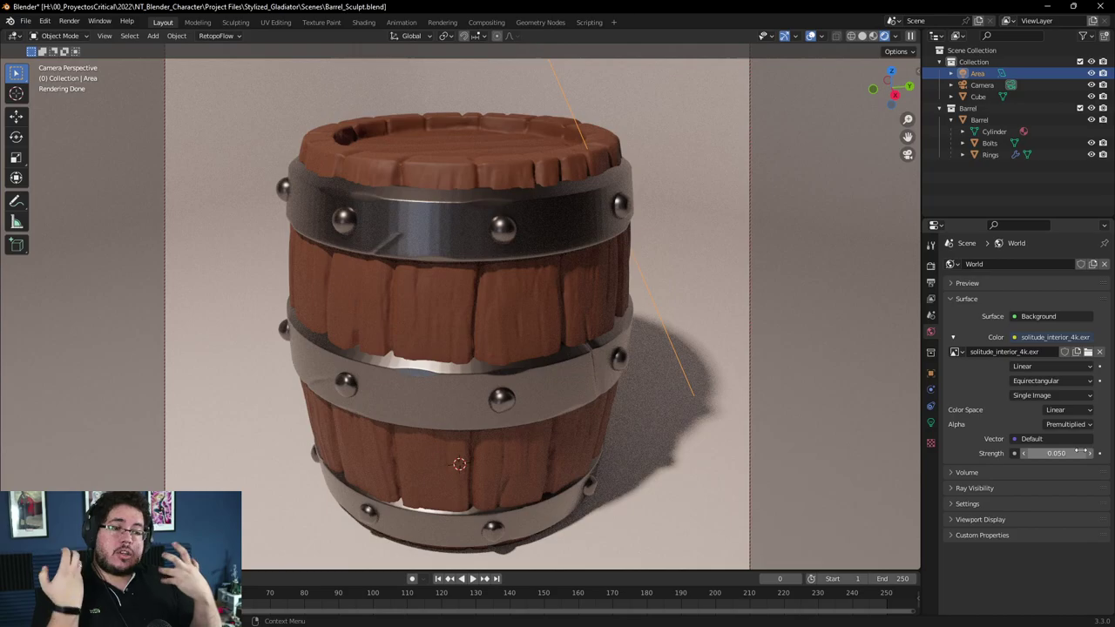
- Try world strengths 1 and 0.1, then settle on 0.2
{"action": "left_click", "coordinate": [1080, 452]}
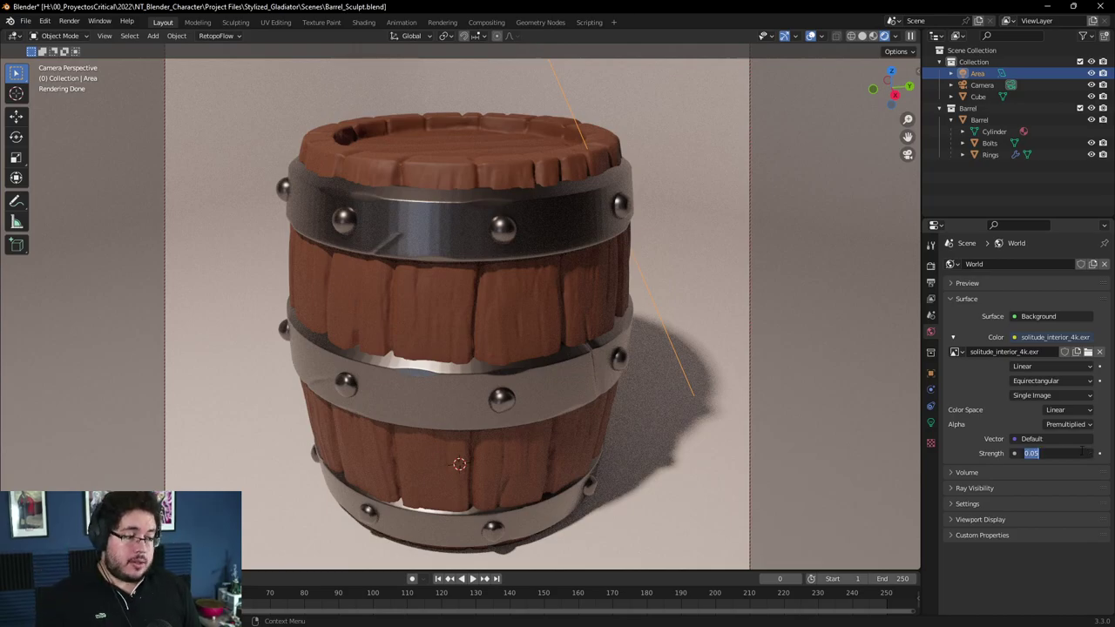
{"action": "type", "text": "1"}
{"action": "key", "text": "Return"}
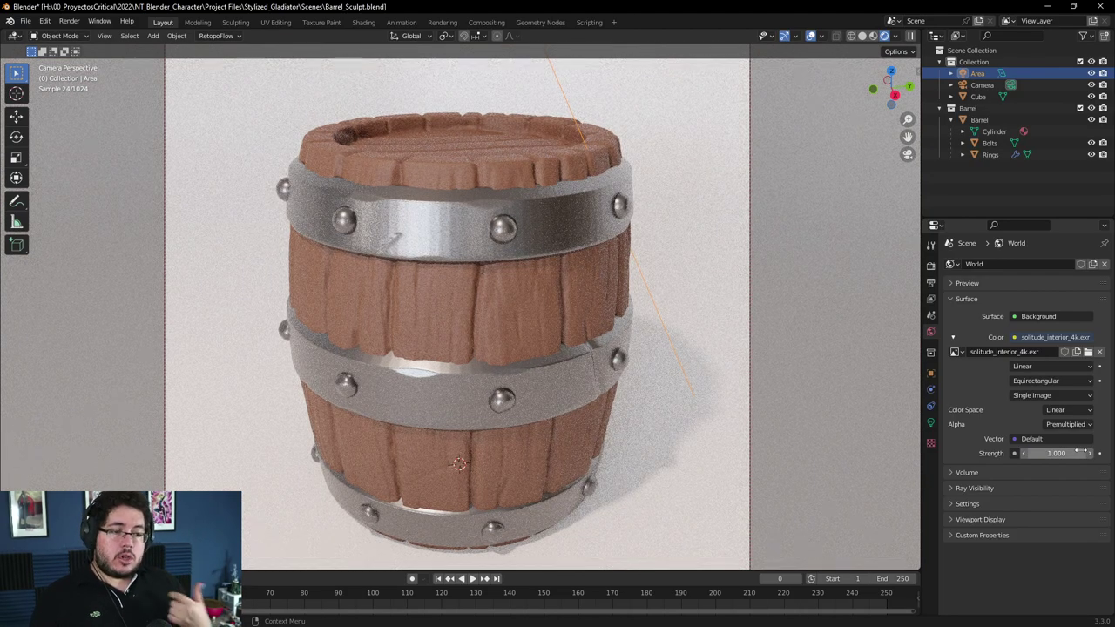
{"action": "left_click", "coordinate": [1080, 452]}
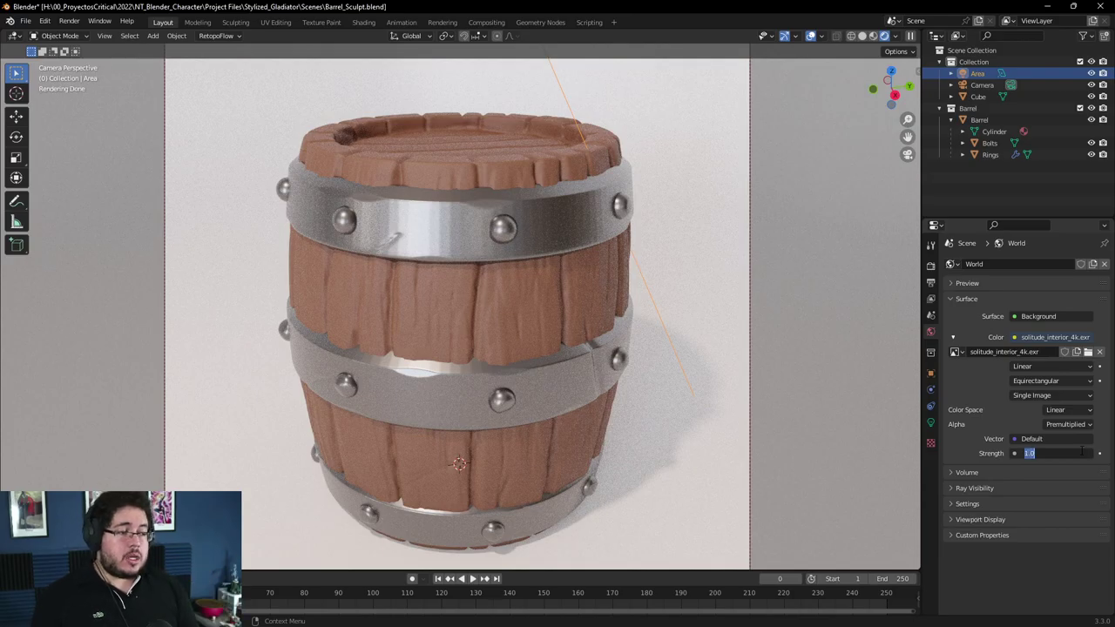
{"action": "type", "text": ".1"}
{"action": "key", "text": "Return"}
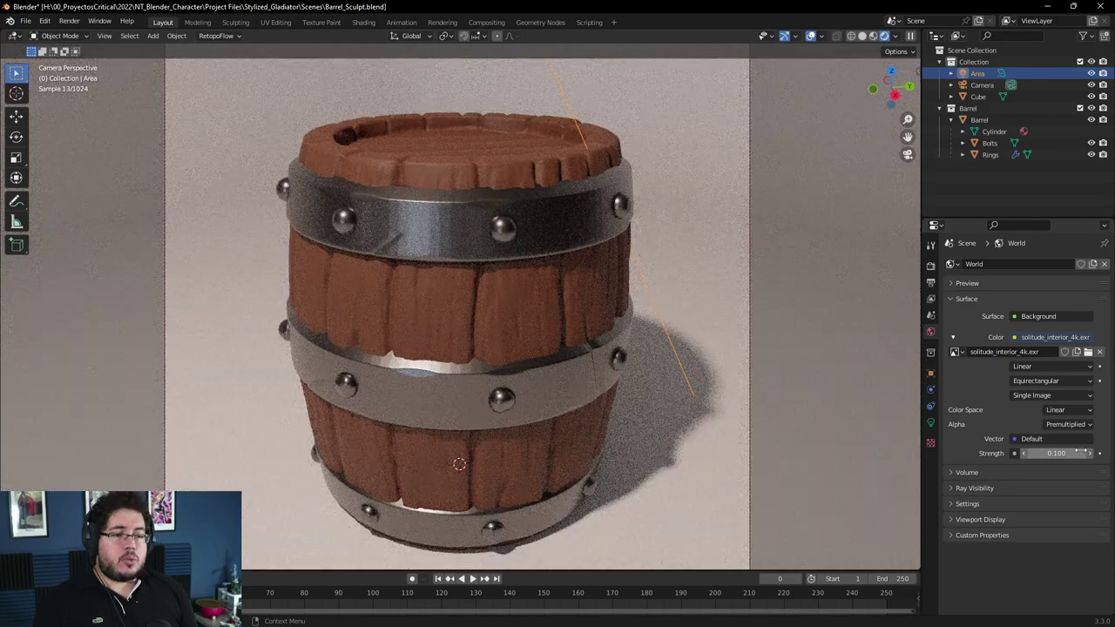
{"action": "left_click", "coordinate": [1080, 452]}
{"action": "type", "text": ".2"}
{"action": "key", "text": "Return"}
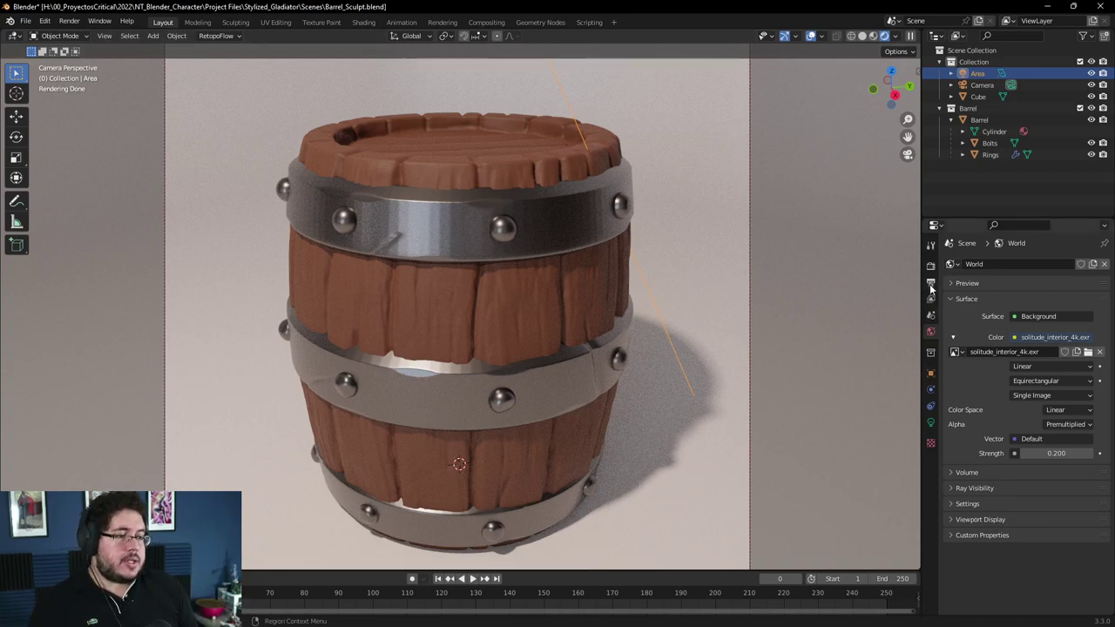
- Enable Denoise under Sampling > Viewport in the Render properties
{"action": "left_click", "coordinate": [930, 284]}
{"action": "left_click", "coordinate": [931, 266]}
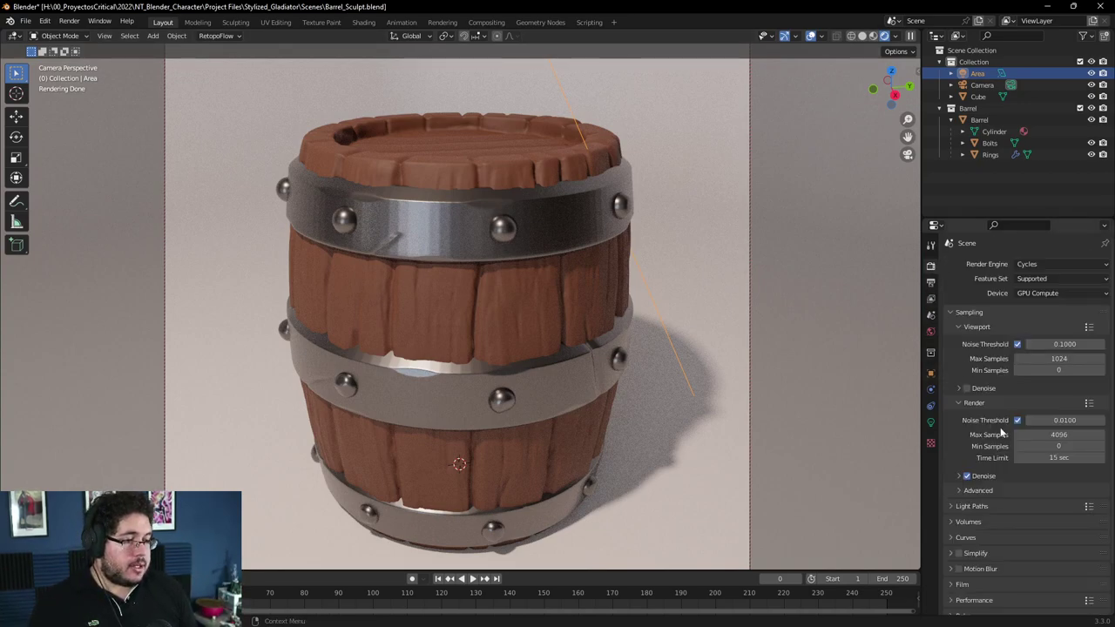
{"action": "left_click", "coordinate": [965, 389]}
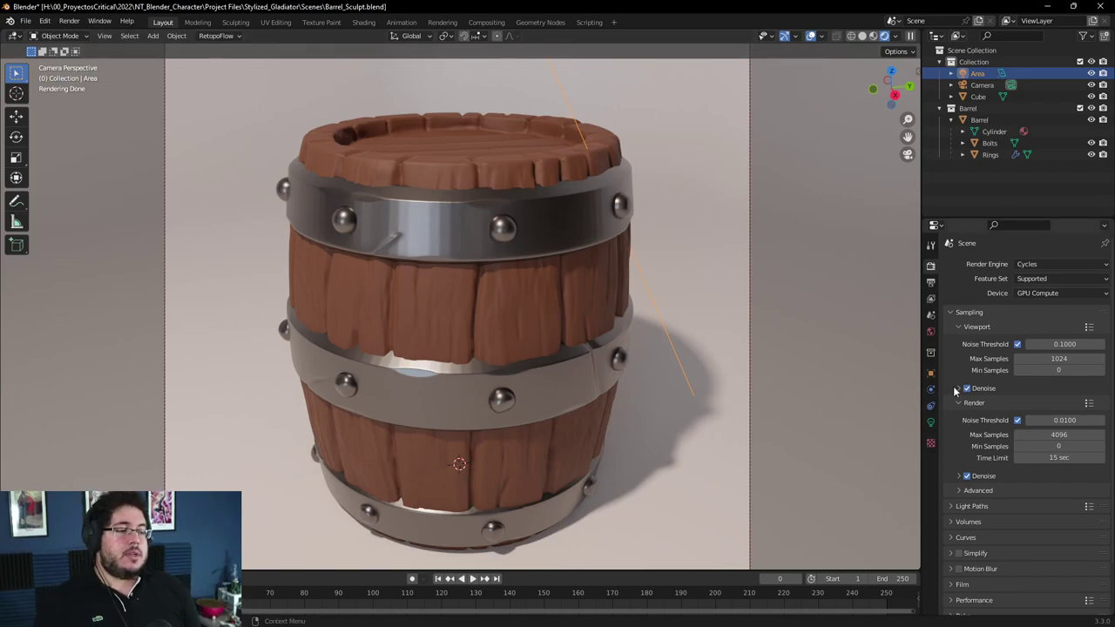
- Add a spot light to the scene in solid shading near the backdrop
{"action": "left_click", "coordinate": [862, 36]}
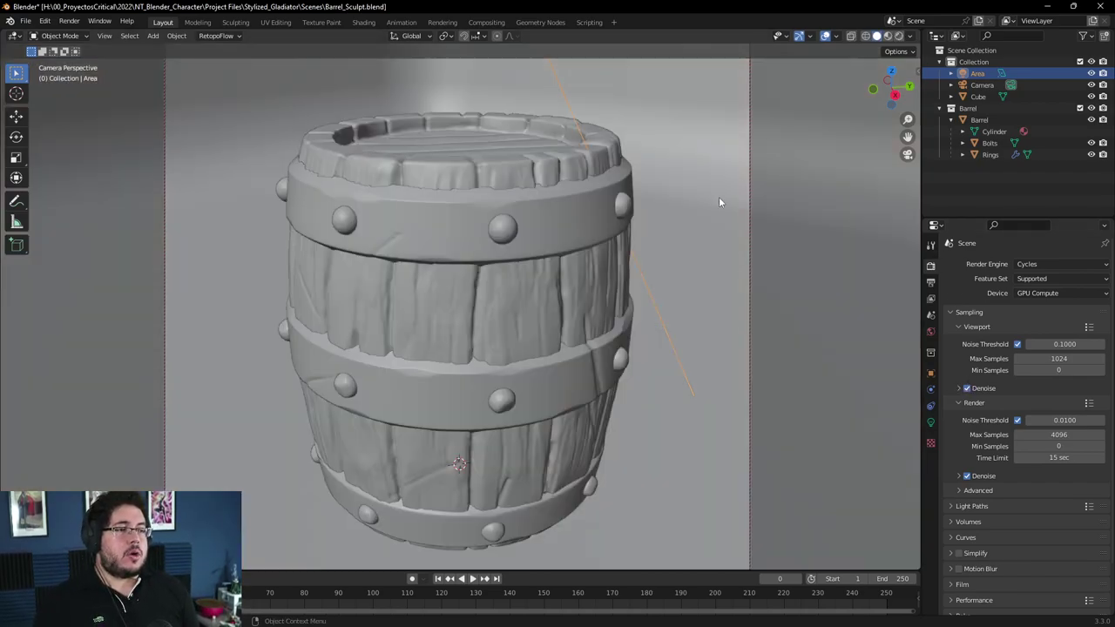
{"action": "left_click", "coordinate": [694, 292]}
{"action": "key", "text": "KP_Decimal"}
{"action": "middle_click_drag", "start_coordinate": [842, 239], "coordinate": [126, 266]}
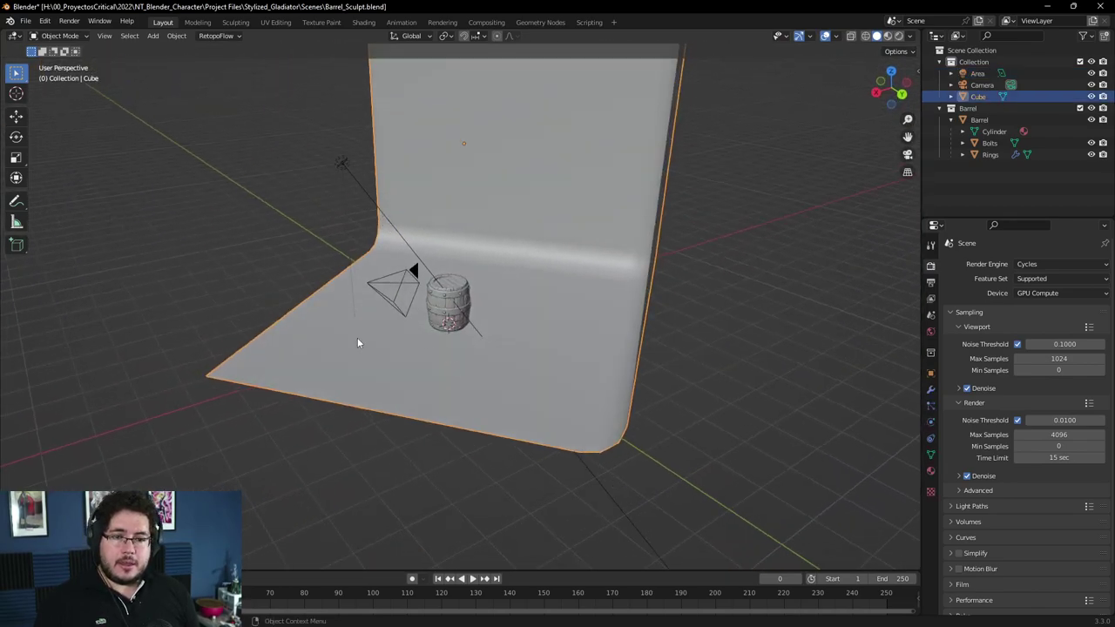
{"action": "key", "text": "shift+a"}
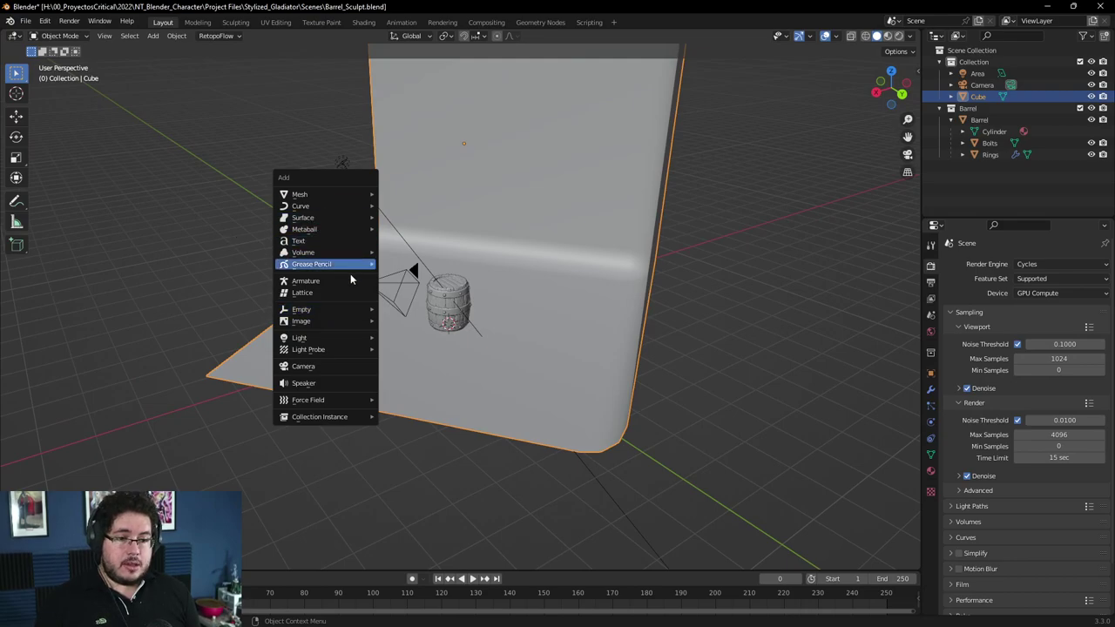
{"action": "mouse_move", "coordinate": [342, 336]}
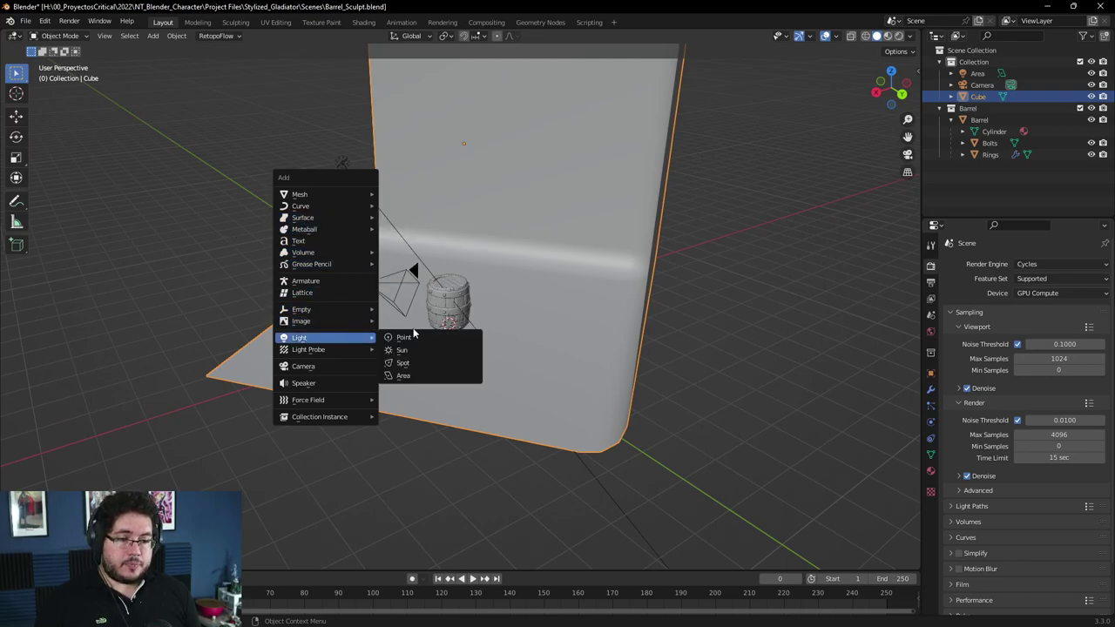
{"action": "left_click", "coordinate": [418, 365]}
{"action": "middle_click_drag", "start_coordinate": [418, 364], "coordinate": [483, 362]}
- Move the spot light beside the barrel and aim it up toward the backdrop
{"action": "left_click", "coordinate": [523, 294]}
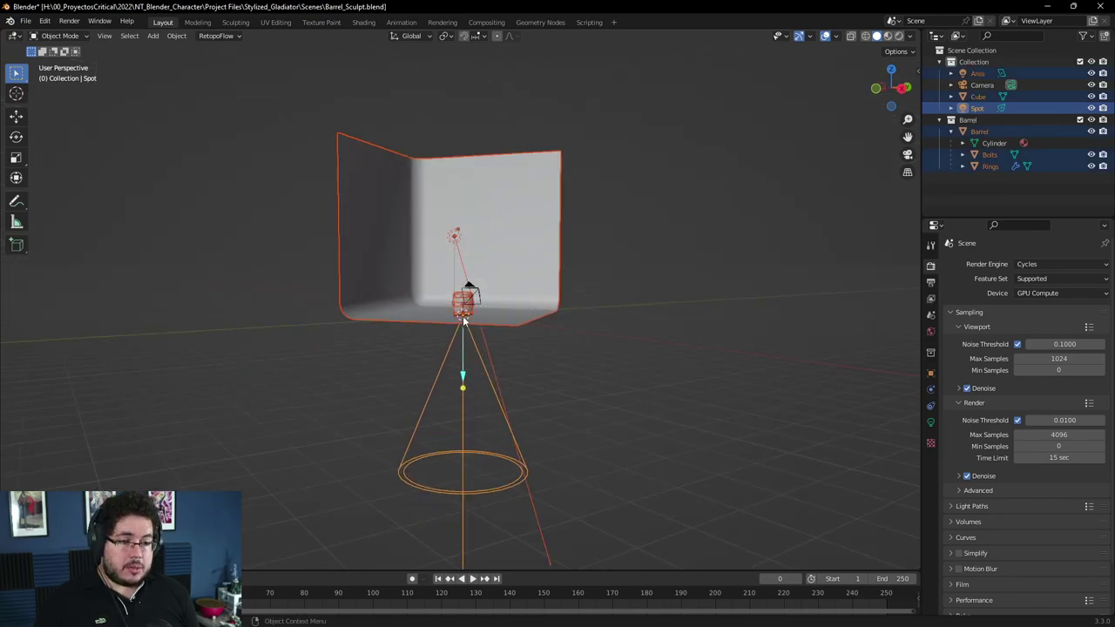
{"action": "left_click", "coordinate": [448, 349]}
{"action": "left_click", "coordinate": [458, 346]}
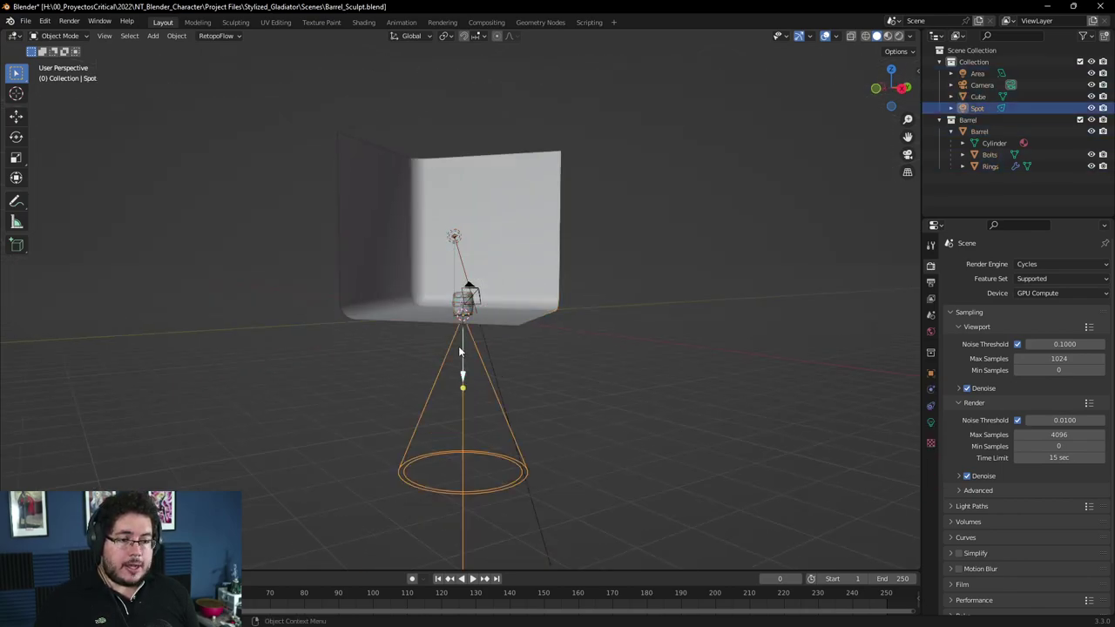
{"action": "key", "text": "g"}
{"action": "left_click", "coordinate": [607, 294]}
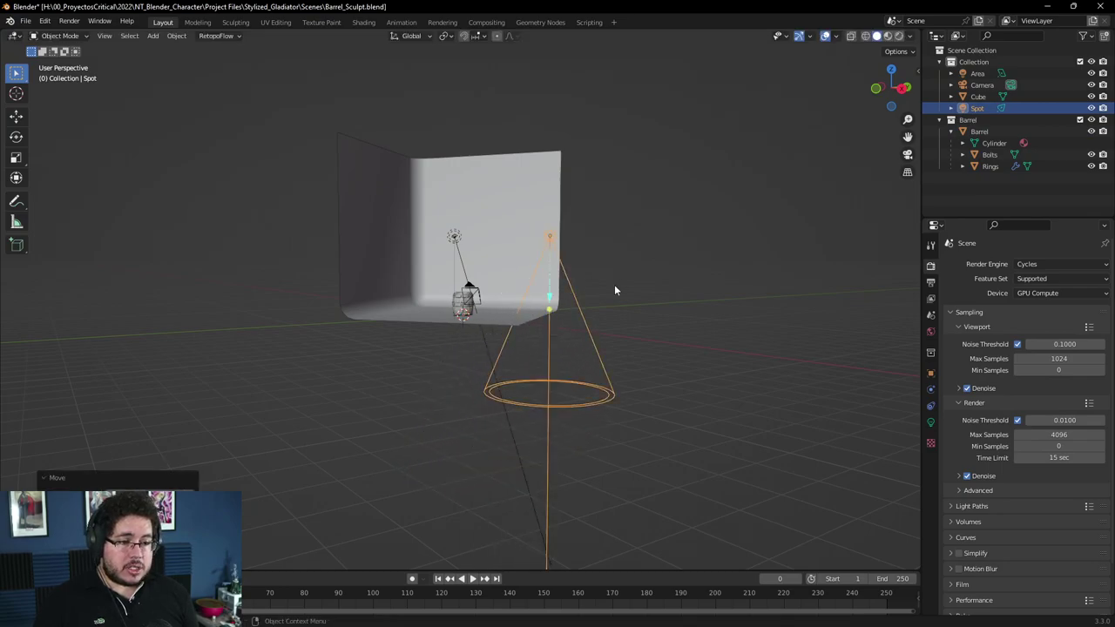
{"action": "middle_click_drag", "start_coordinate": [607, 294], "coordinate": [459, 367]}
{"action": "left_click", "coordinate": [459, 367]}
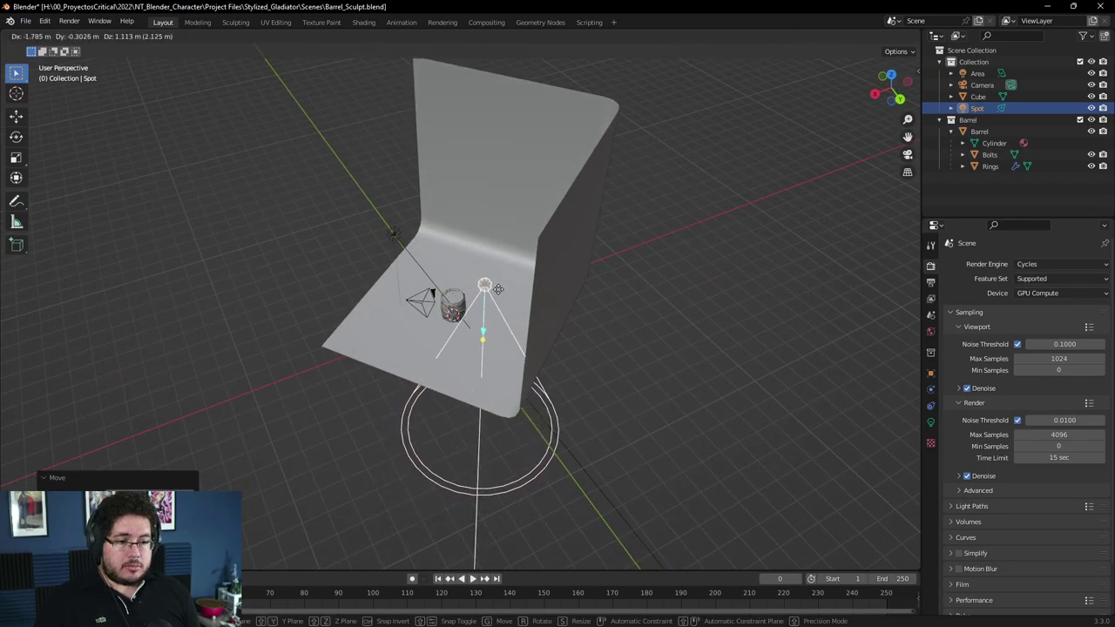
{"action": "left_click", "coordinate": [499, 289]}
{"action": "middle_click_drag", "start_coordinate": [498, 288], "coordinate": [476, 282]}
{"action": "key", "text": "g"}
{"action": "left_click_drag", "start_coordinate": [467, 337], "coordinate": [462, 305]}
{"action": "middle_click_drag", "start_coordinate": [449, 322], "coordinate": [617, 291]}
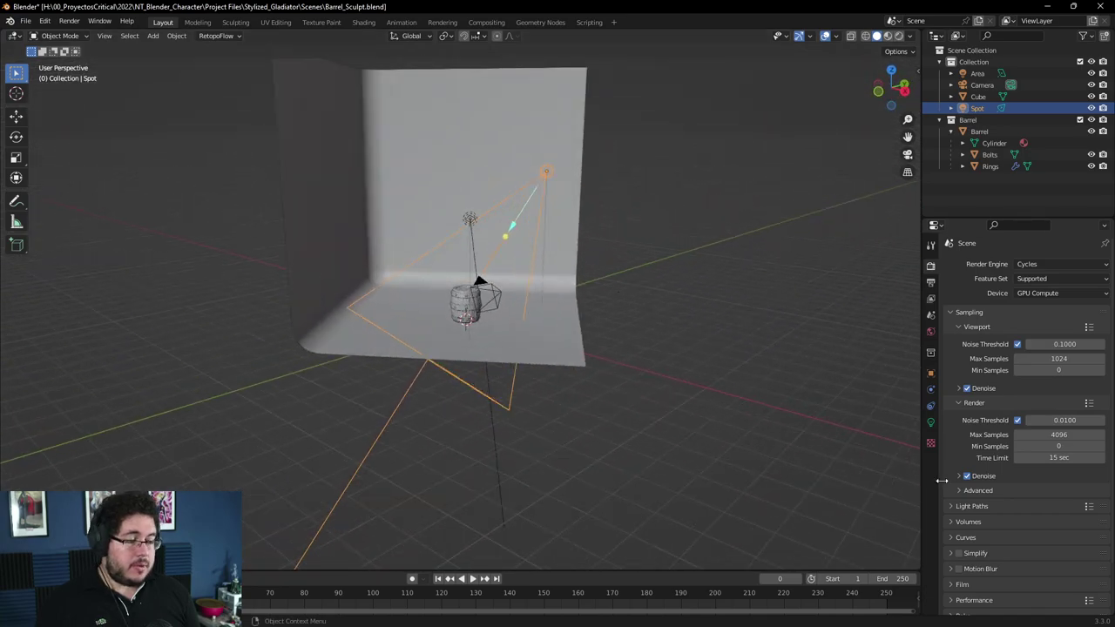
- Set the spot light's power to 50 in its Light properties
{"action": "left_click", "coordinate": [930, 421]}
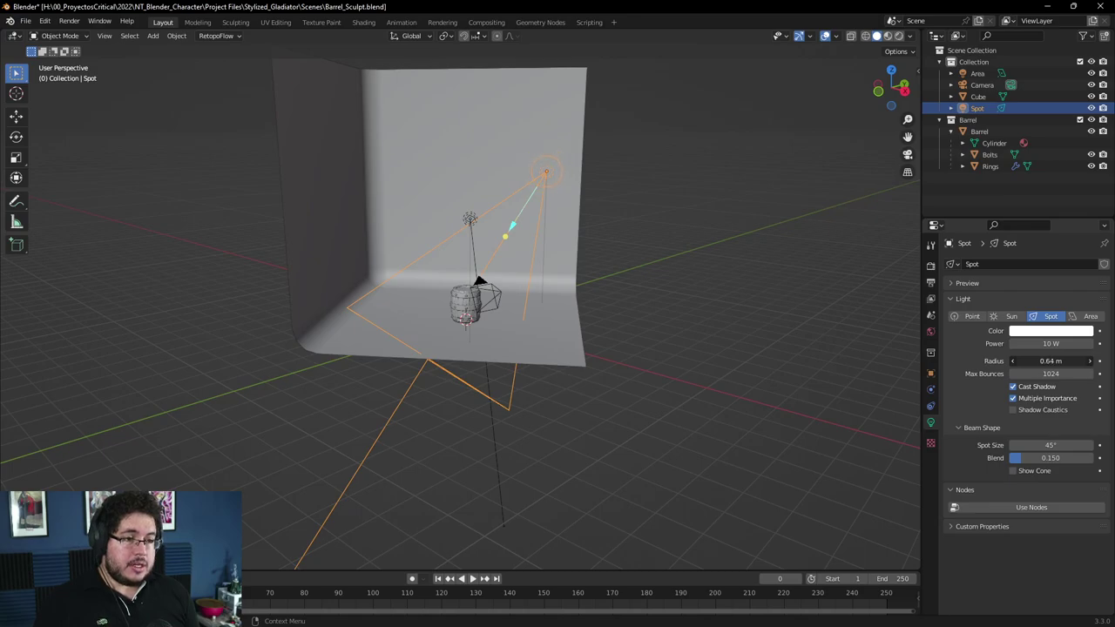
{"action": "middle_click_drag", "start_coordinate": [740, 336], "coordinate": [784, 357]}
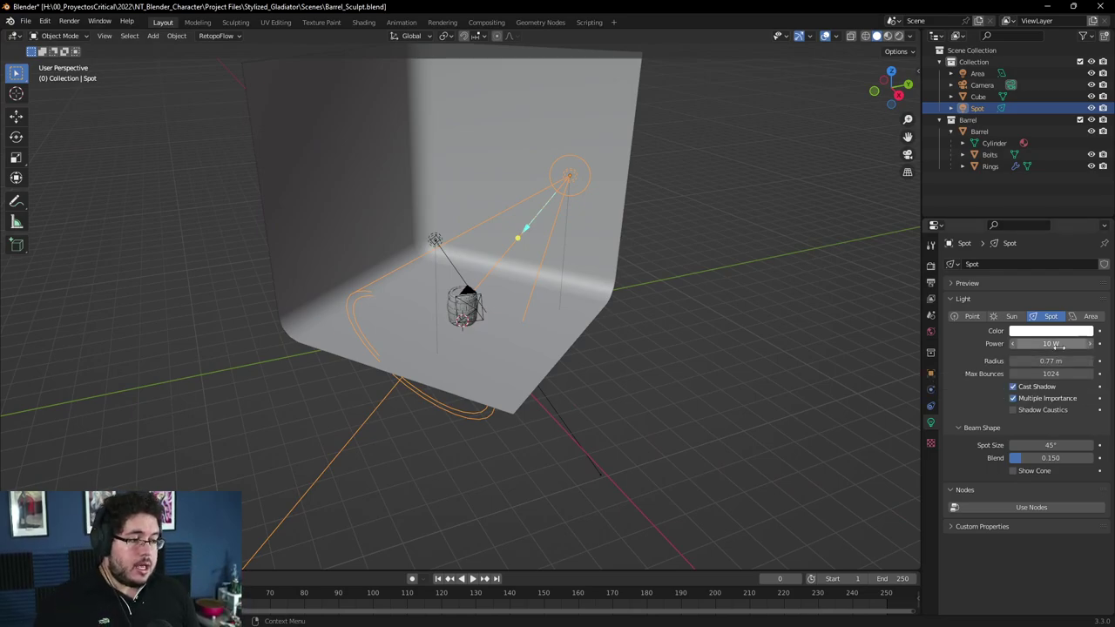
{"action": "left_click", "coordinate": [1060, 345]}
{"action": "type", "text": "50"}
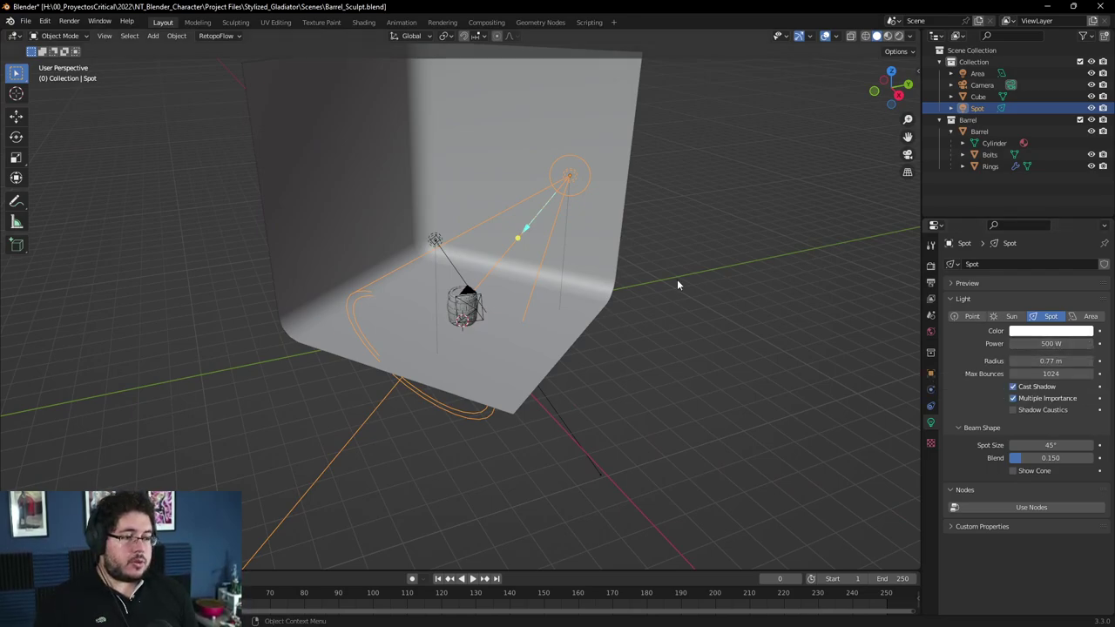
- In the rendered camera view, hide the Area light and raise the spot power to 1000 W
{"action": "left_click", "coordinate": [798, 223]}
{"action": "key", "text": "KP_0"}
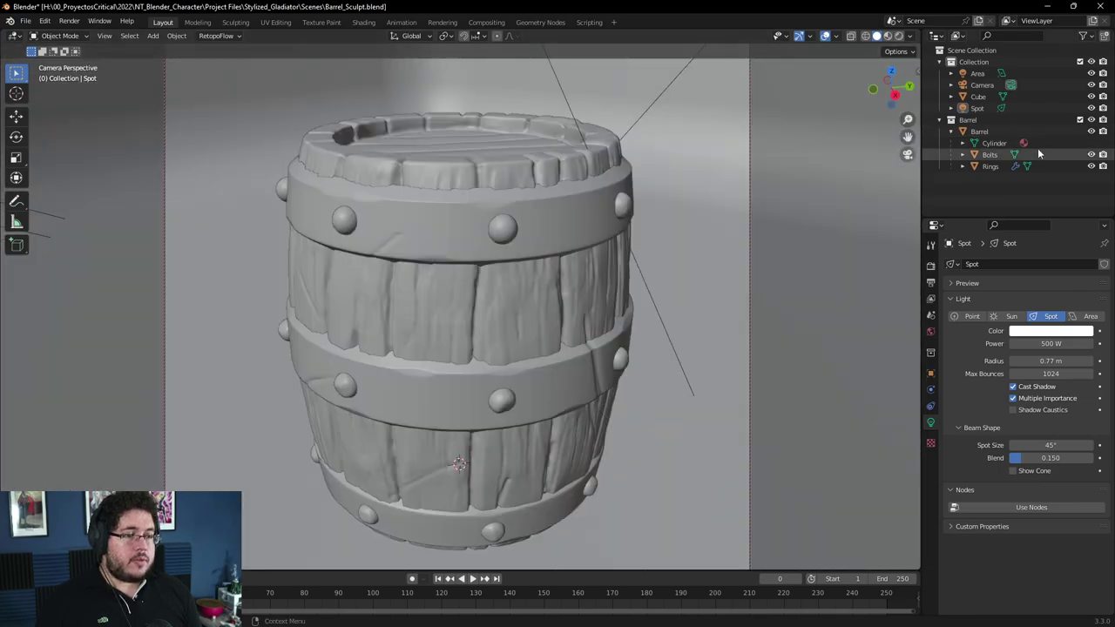
{"action": "left_click", "coordinate": [899, 36]}
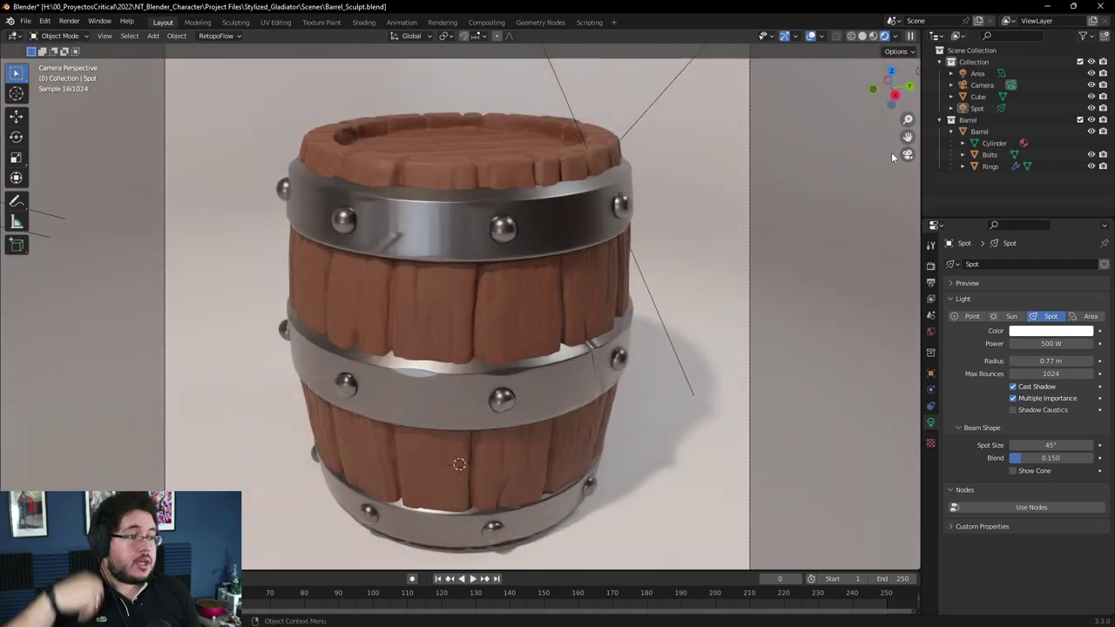
{"action": "left_click", "coordinate": [1091, 73]}
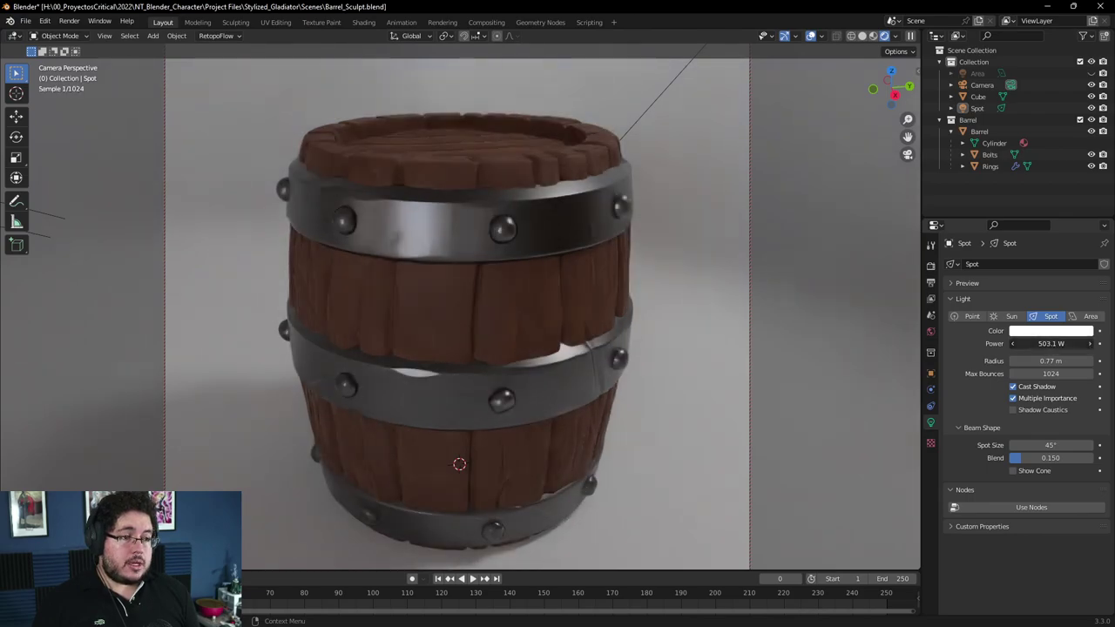
{"action": "left_click_drag", "start_coordinate": [1050, 343], "coordinate": [1057, 343]}
{"action": "type", "text": "1000"}
{"action": "key", "text": "Return"}
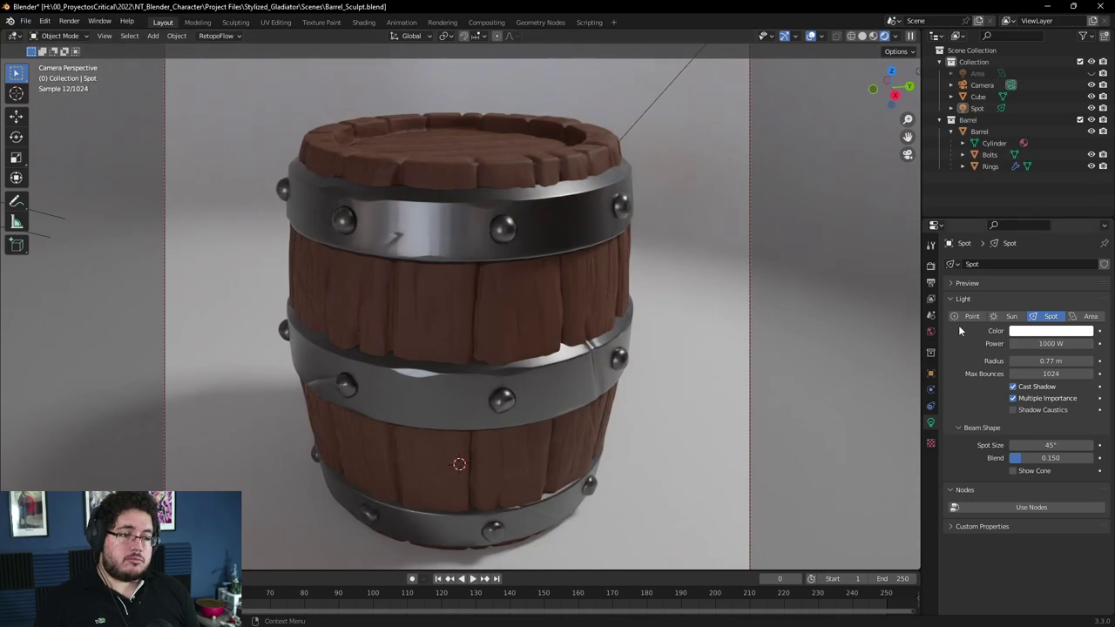
- Move the spot light to a new position beside the barrel and re-aim its beam
{"action": "left_click", "coordinate": [811, 184]}
{"action": "middle_click_drag", "start_coordinate": [811, 184], "coordinate": [696, 235]}
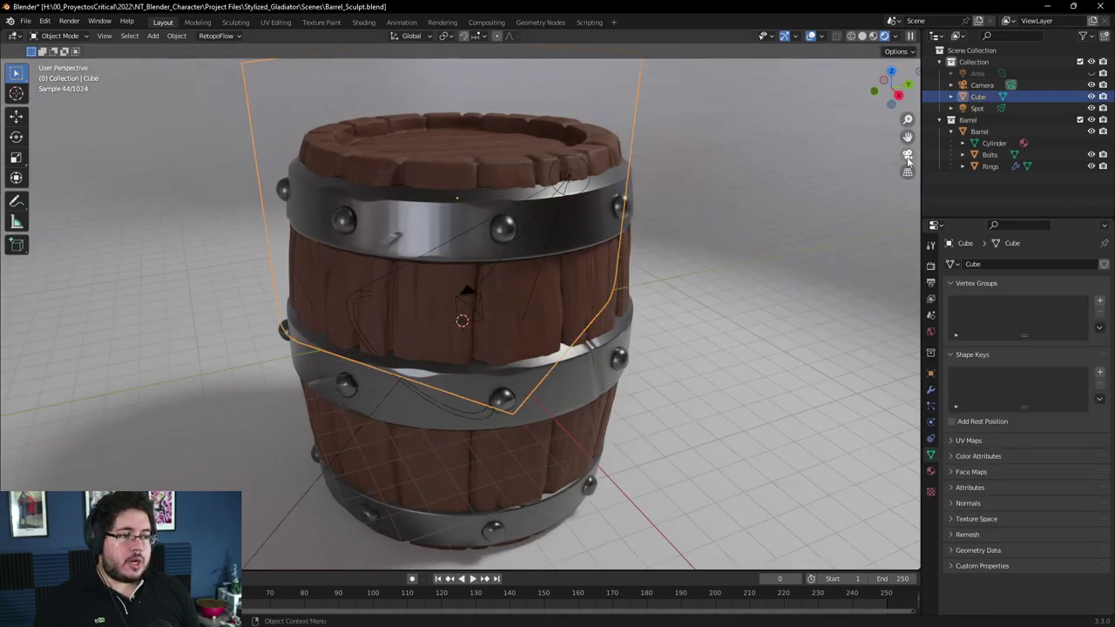
{"action": "scroll", "coordinate": [605, 277], "scroll_direction": "down", "scroll_amount": 5}
{"action": "middle_click_drag", "start_coordinate": [604, 277], "coordinate": [587, 344]}
{"action": "scroll", "coordinate": [587, 344], "scroll_direction": "up", "scroll_amount": 3}
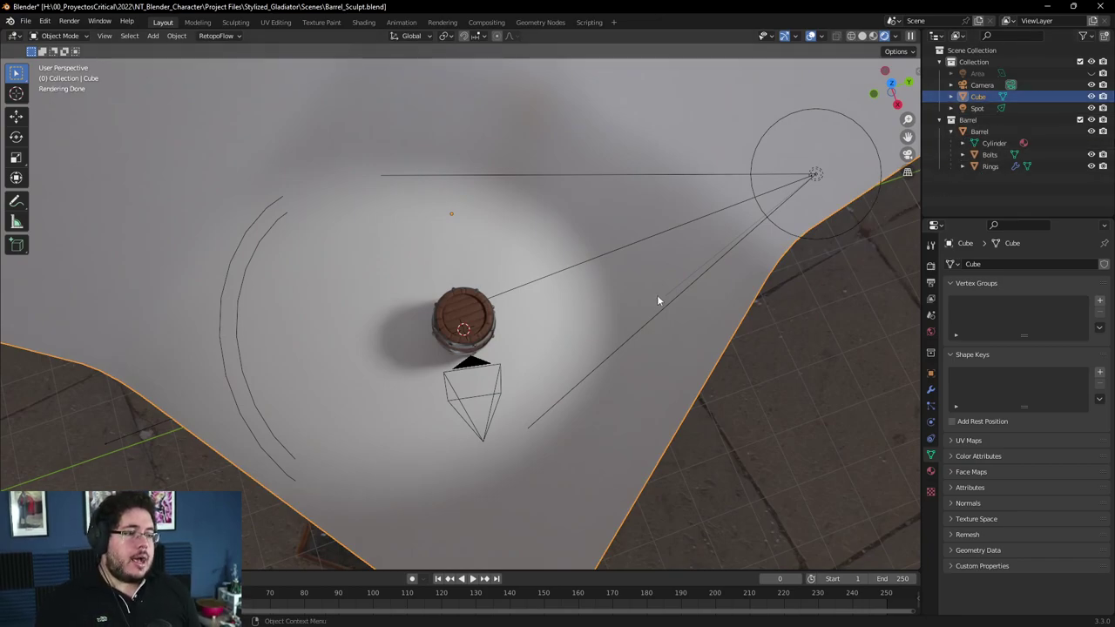
{"action": "middle_click_drag", "start_coordinate": [657, 304], "coordinate": [644, 211]}
{"action": "left_click", "coordinate": [588, 146]}
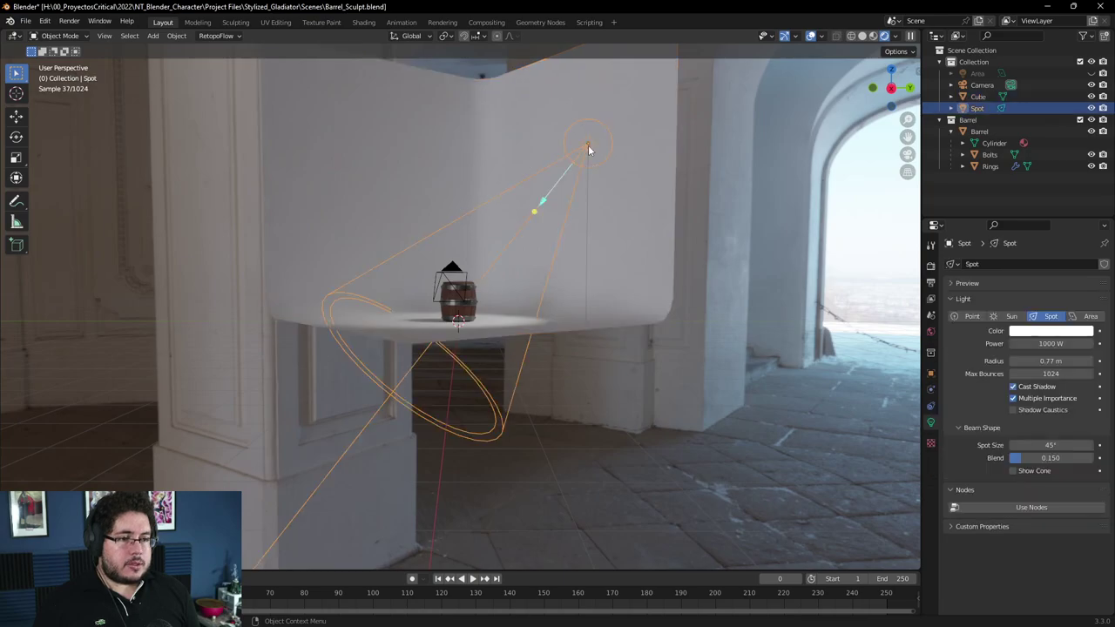
{"action": "left_click", "coordinate": [862, 38]}
{"action": "key", "text": "g"}
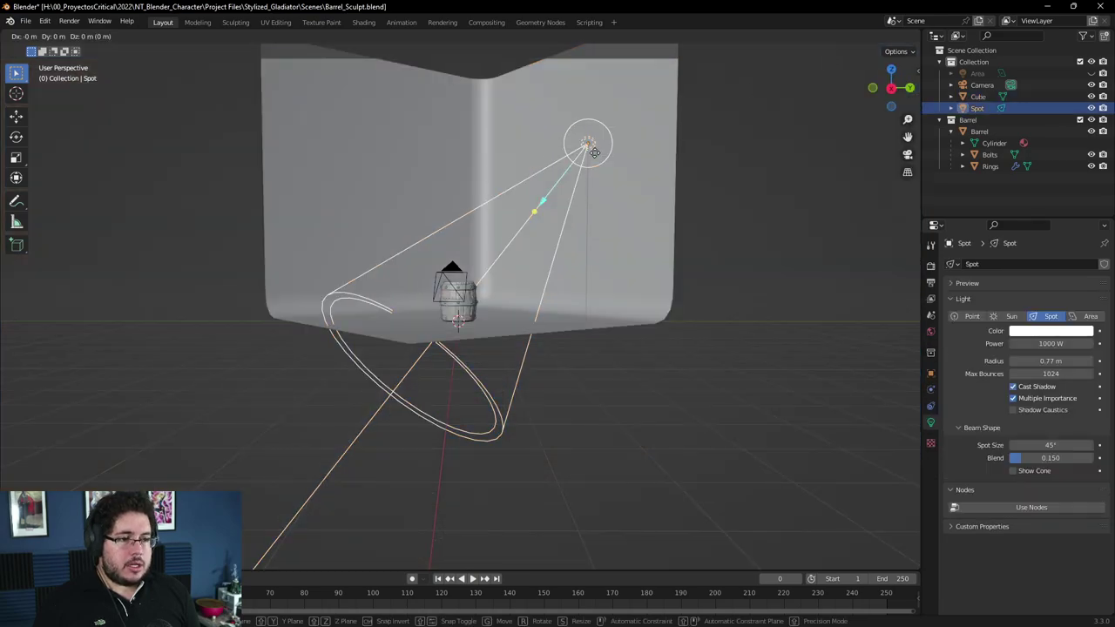
{"action": "left_click", "coordinate": [601, 252]}
{"action": "left_click_drag", "start_coordinate": [546, 299], "coordinate": [467, 288]}
- View the scene through the camera in Rendered shading
{"action": "mouse_move", "coordinate": [467, 287]}
{"action": "middle_mouse_down"}
{"action": "mouse_move", "coordinate": [550, 360]}
{"action": "mouse_move", "coordinate": [527, 274]}
{"action": "mouse_move", "coordinate": [531, 293]}
{"action": "mouse_move", "coordinate": [561, 294]}
{"action": "mouse_move", "coordinate": [548, 187]}
{"action": "middle_mouse_up"}
{"action": "middle_click_drag", "start_coordinate": [483, 326], "coordinate": [595, 263]}
{"action": "left_click", "coordinate": [907, 154]}
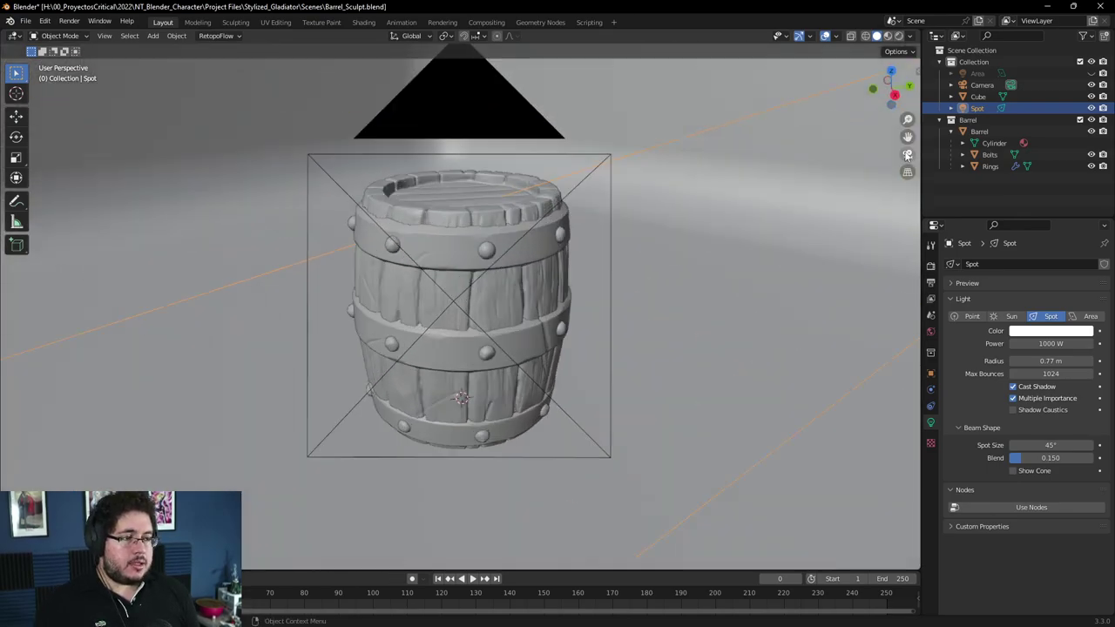
{"action": "left_click", "coordinate": [899, 36]}
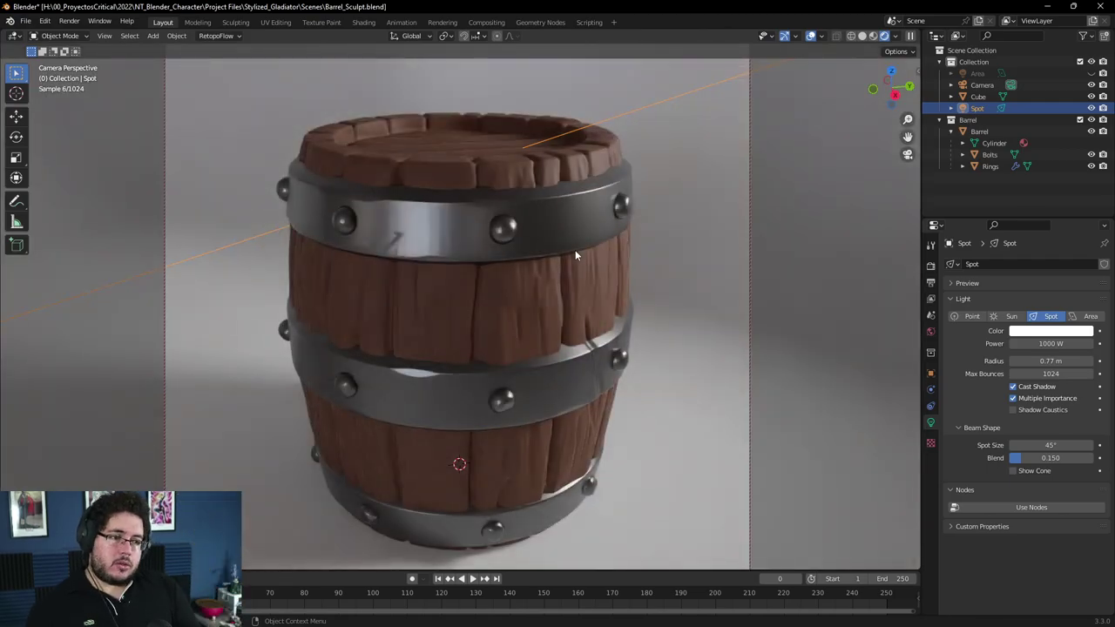
- Set the spot light to 2000 W with a light cyan colour and unhide the Area light
{"action": "left_click", "coordinate": [1057, 343]}
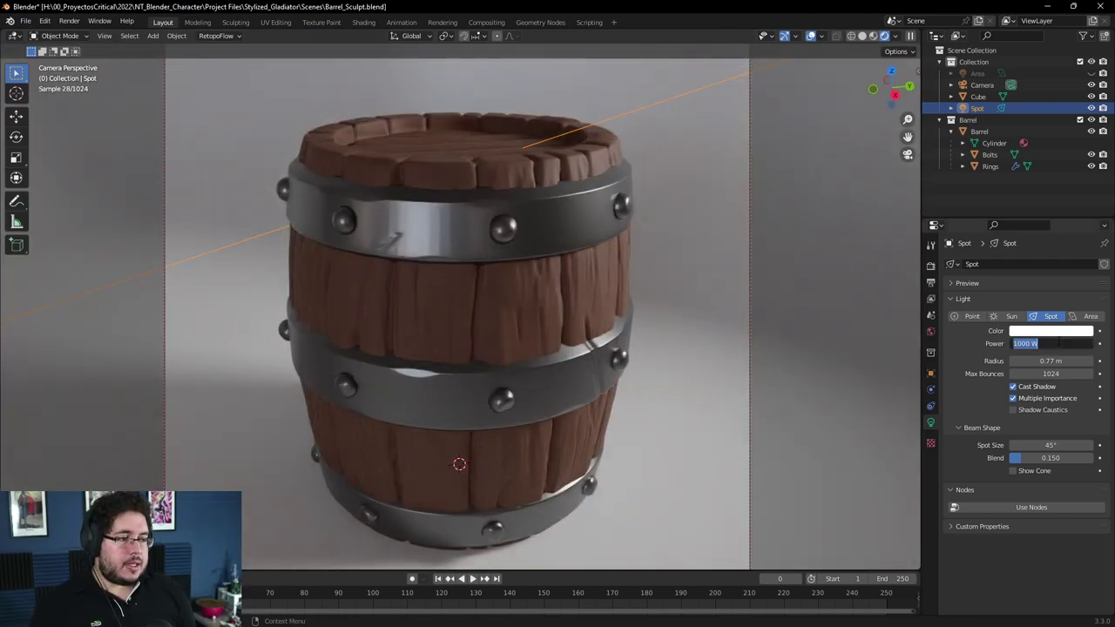
{"action": "type", "text": "2000"}
{"action": "key", "text": "Return"}
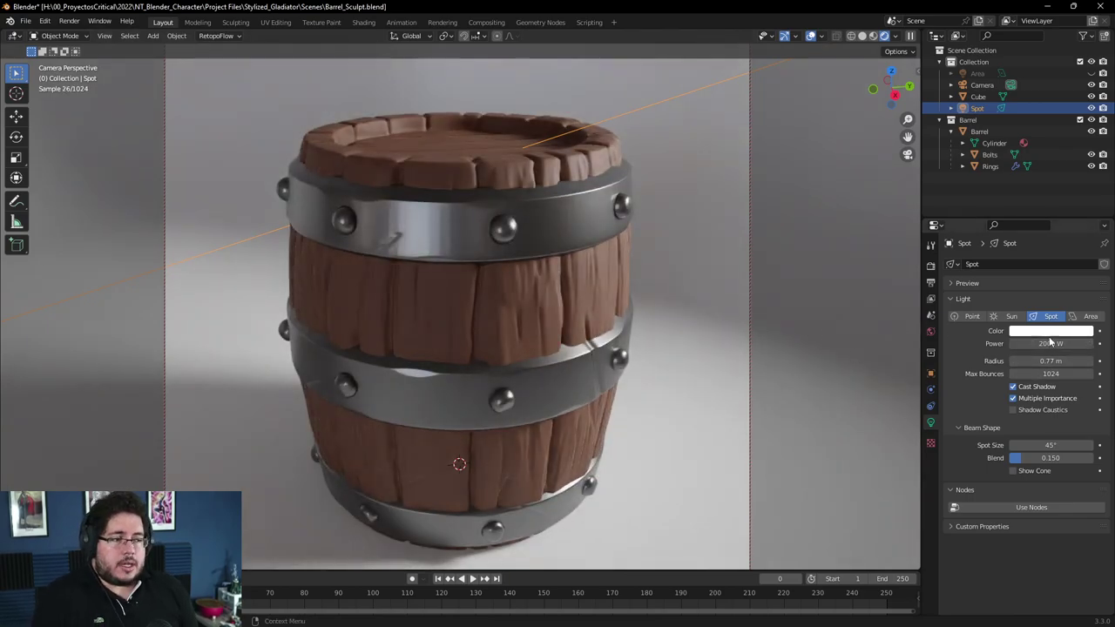
{"action": "left_click", "coordinate": [1050, 333]}
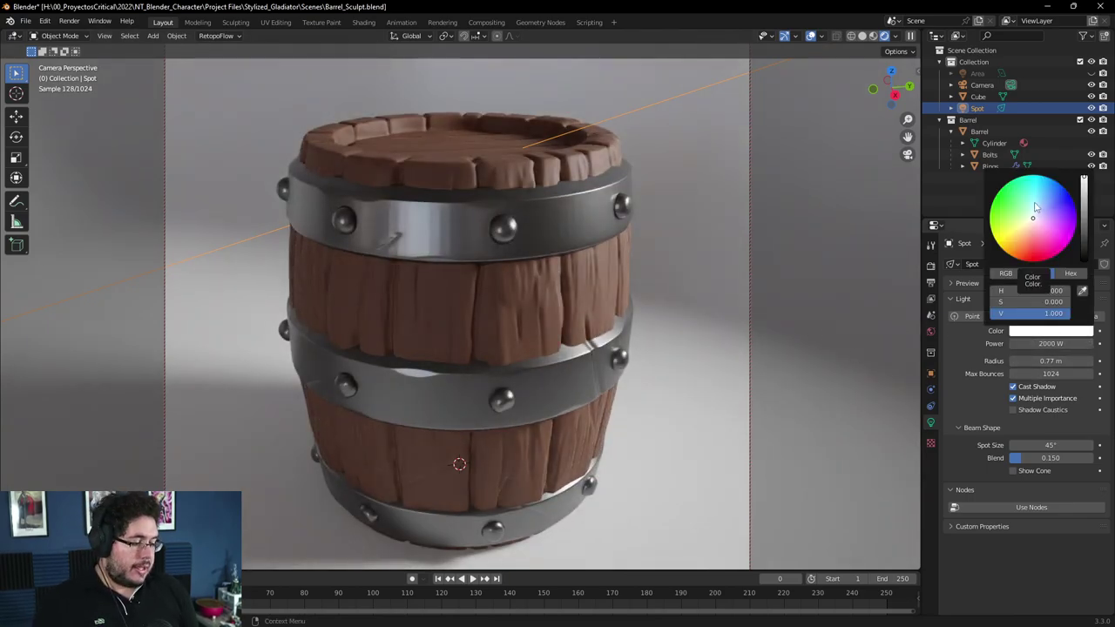
{"action": "mouse_move", "coordinate": [1035, 206]}
{"action": "left_mouse_down"}
{"action": "mouse_move", "coordinate": [1038, 226]}
{"action": "mouse_move", "coordinate": [1037, 199]}
{"action": "left_mouse_up"}
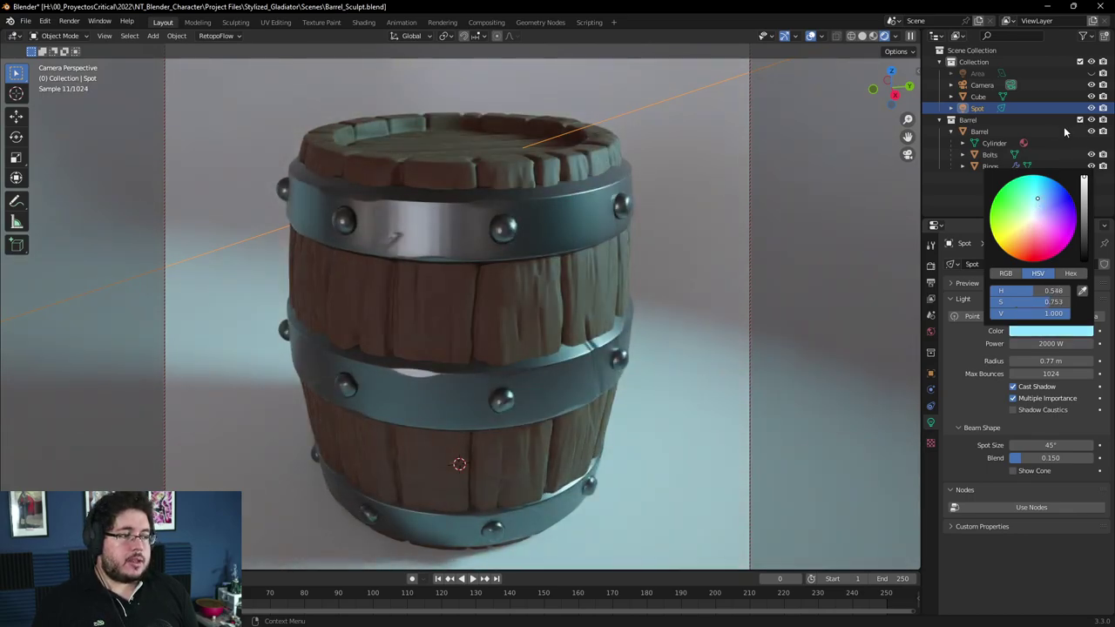
{"action": "left_click", "coordinate": [1091, 73]}
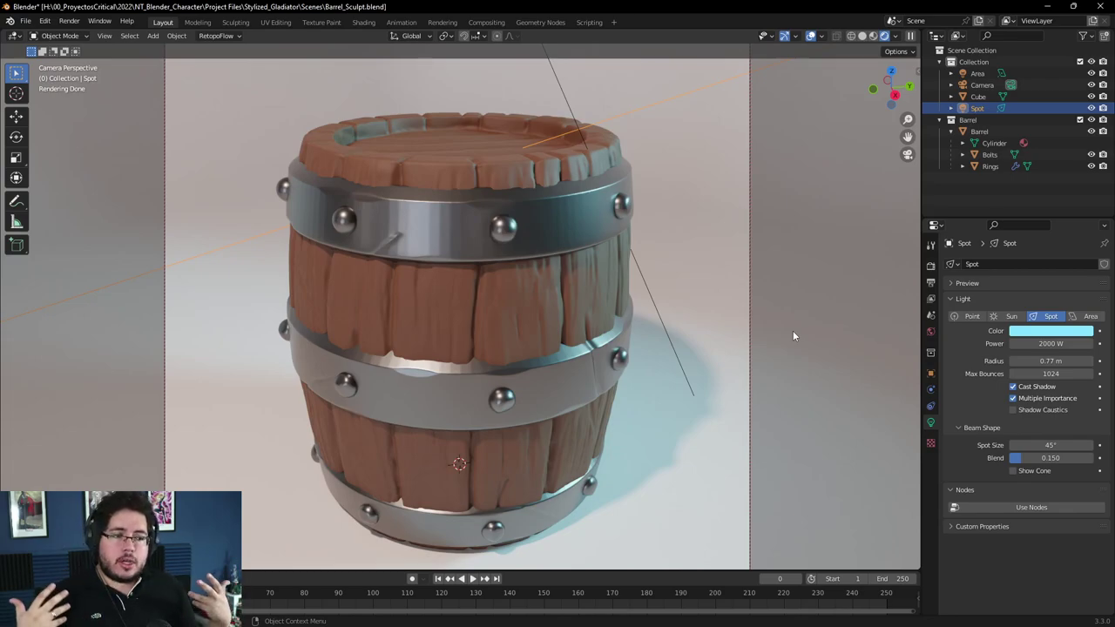
- Create a new material on the backdrop cube with roughness 0.1
{"action": "left_click", "coordinate": [735, 242]}
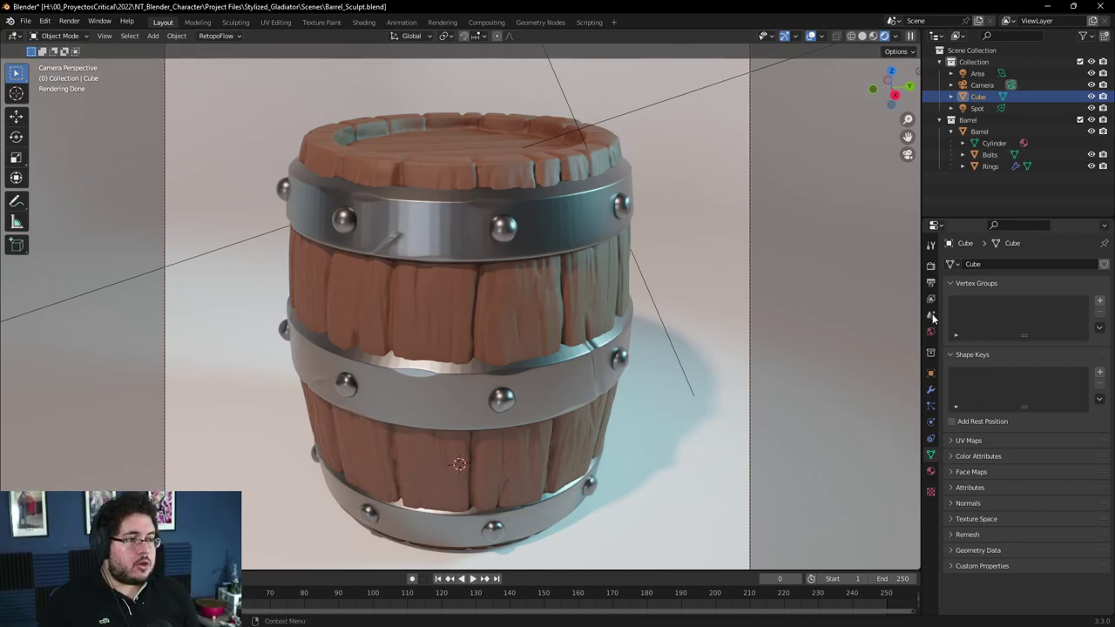
{"action": "left_click", "coordinate": [931, 471]}
{"action": "left_click", "coordinate": [1006, 313]}
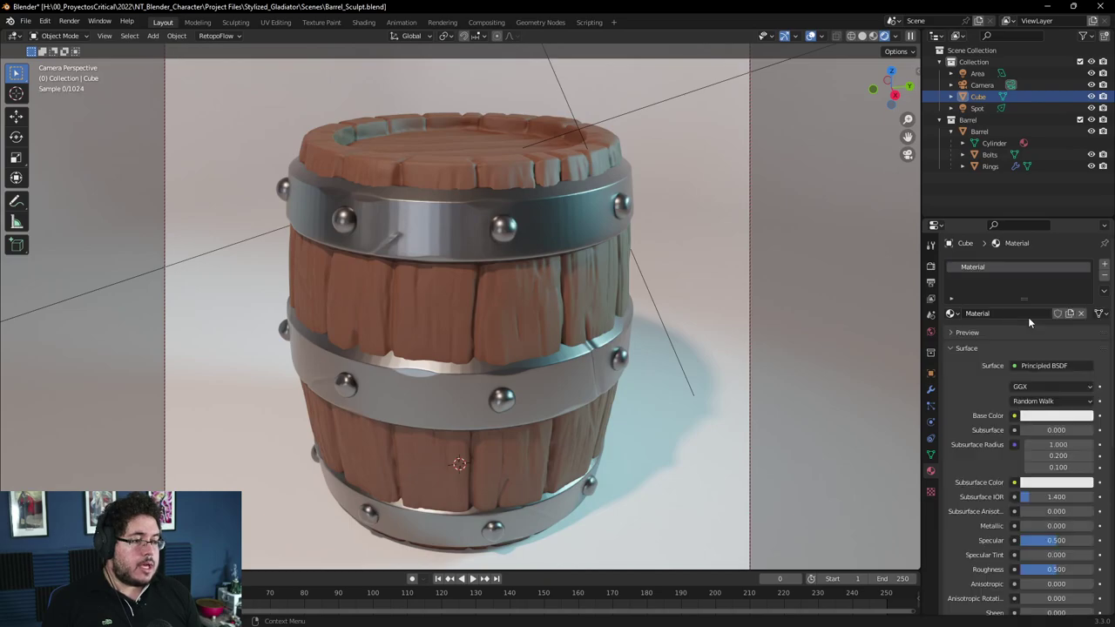
{"action": "scroll", "coordinate": [1050, 549], "scroll_direction": "down", "scroll_amount": 1}
{"action": "left_click", "coordinate": [1050, 546]}
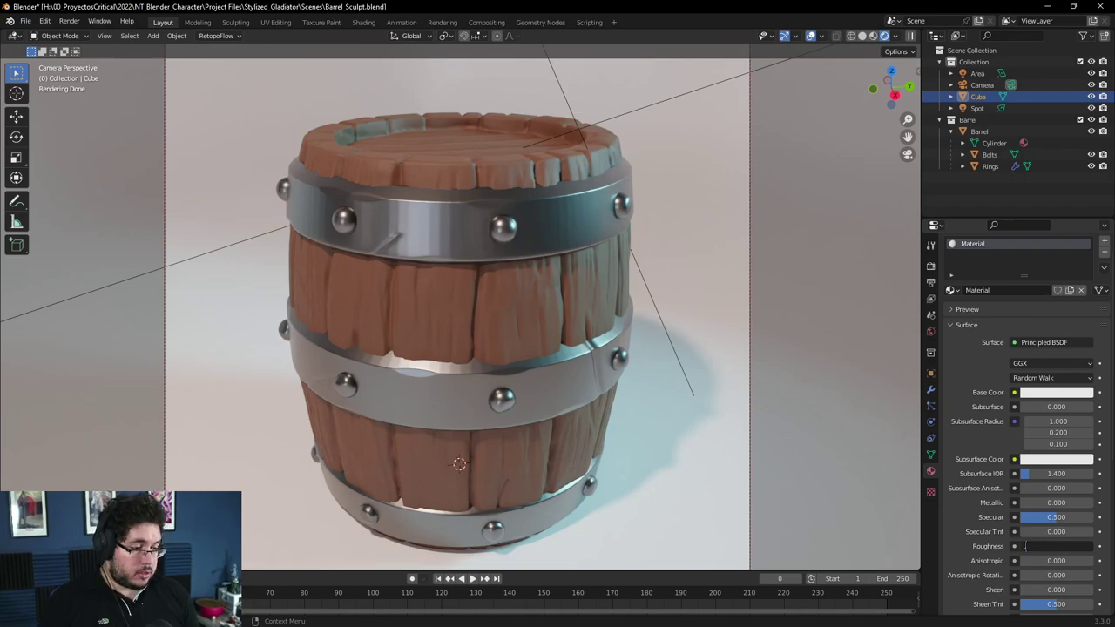
{"action": "type", "text": "0.1"}
{"action": "key", "text": "Return"}
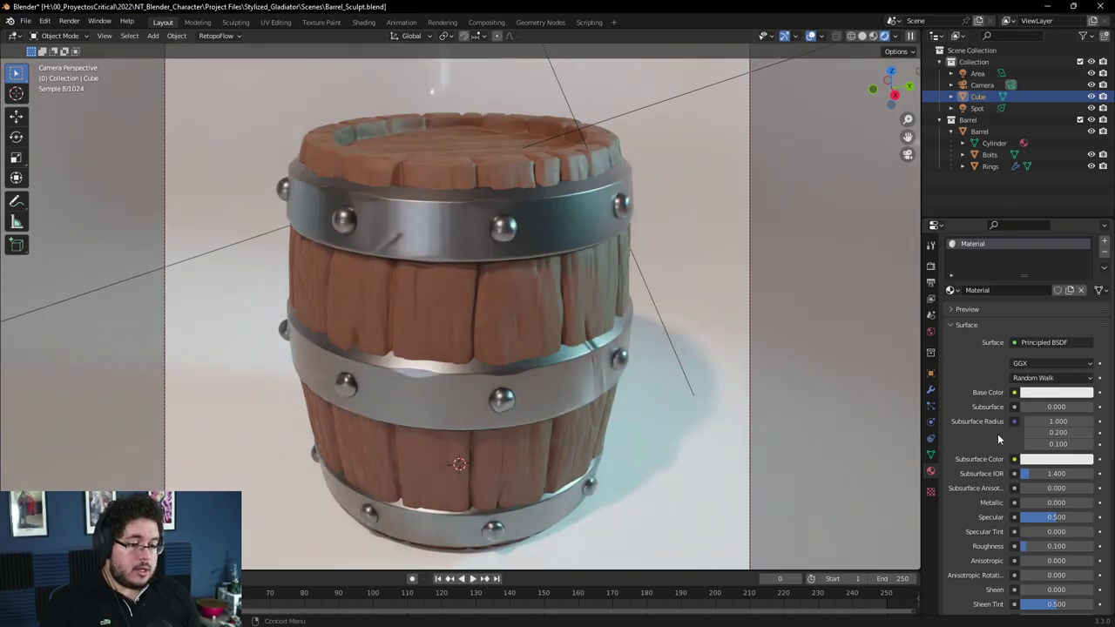
- Make the backdrop material's Base Color black
{"action": "left_click", "coordinate": [1026, 391]}
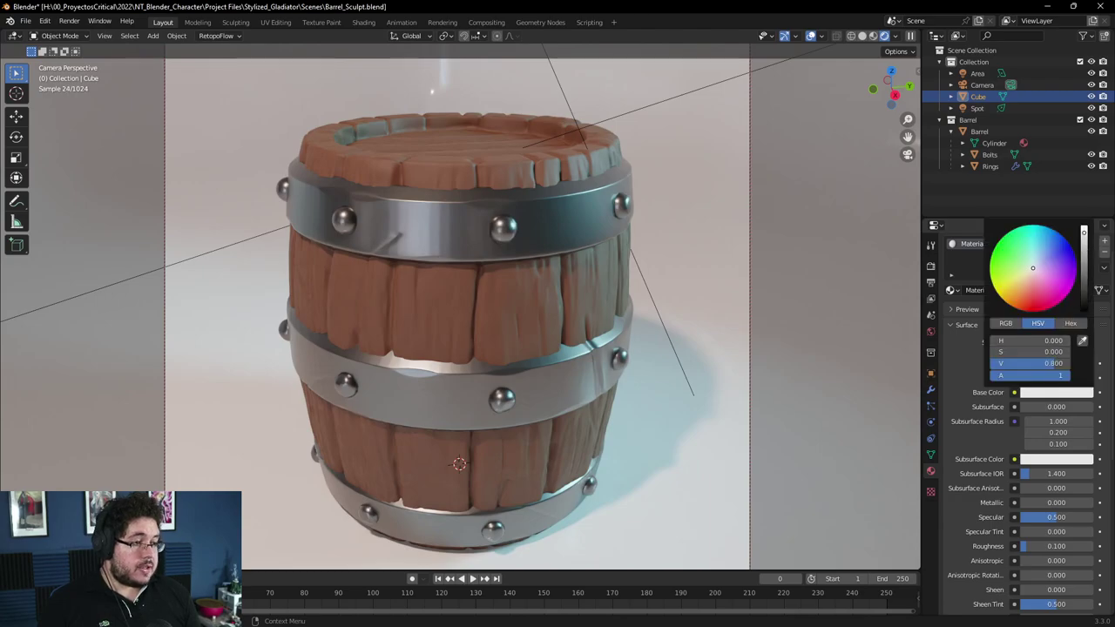
{"action": "left_click", "coordinate": [1085, 263]}
{"action": "left_click_drag", "start_coordinate": [1084, 263], "coordinate": [1084, 265]}
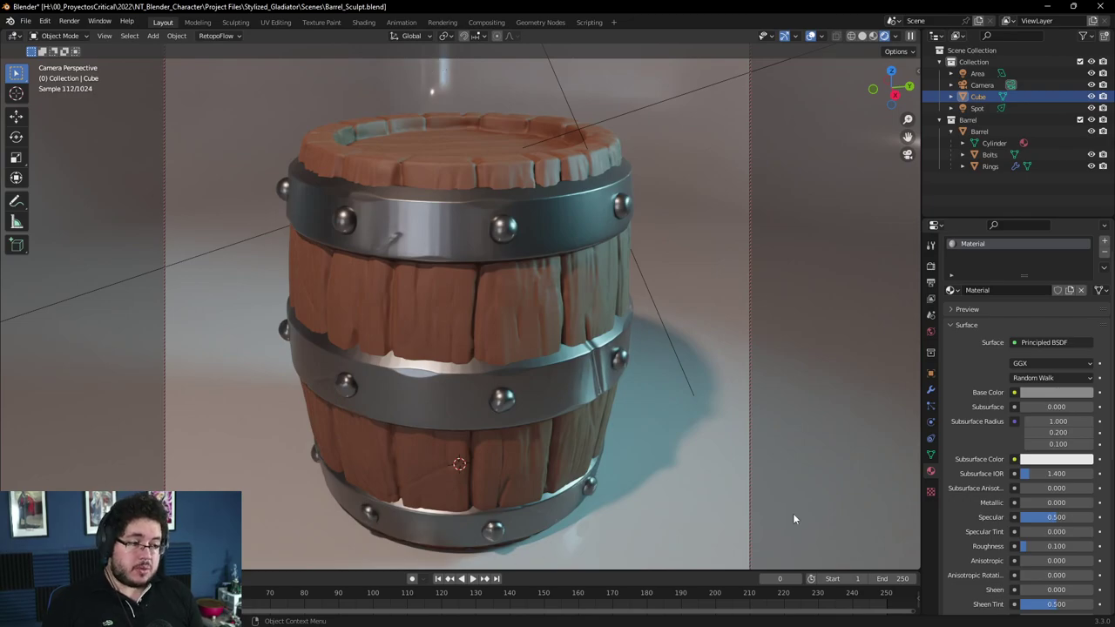
{"action": "left_click", "coordinate": [1028, 394]}
{"action": "left_click_drag", "start_coordinate": [1084, 271], "coordinate": [1084, 310]}
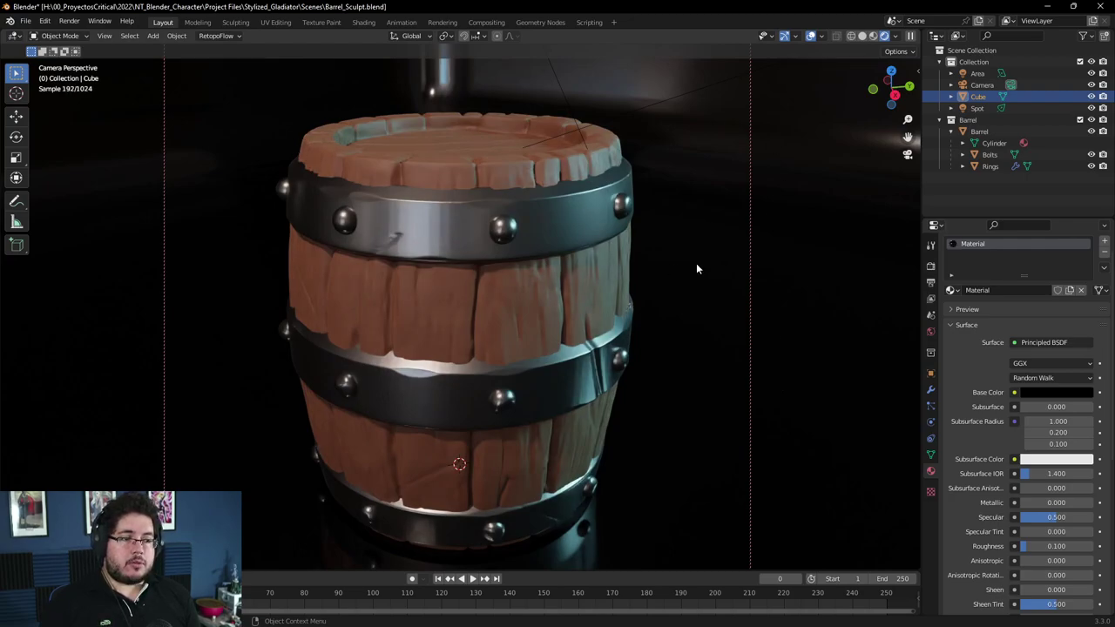
- Rotate the backdrop in top view, then return to the camera view
{"action": "key", "text": "KP_7"}
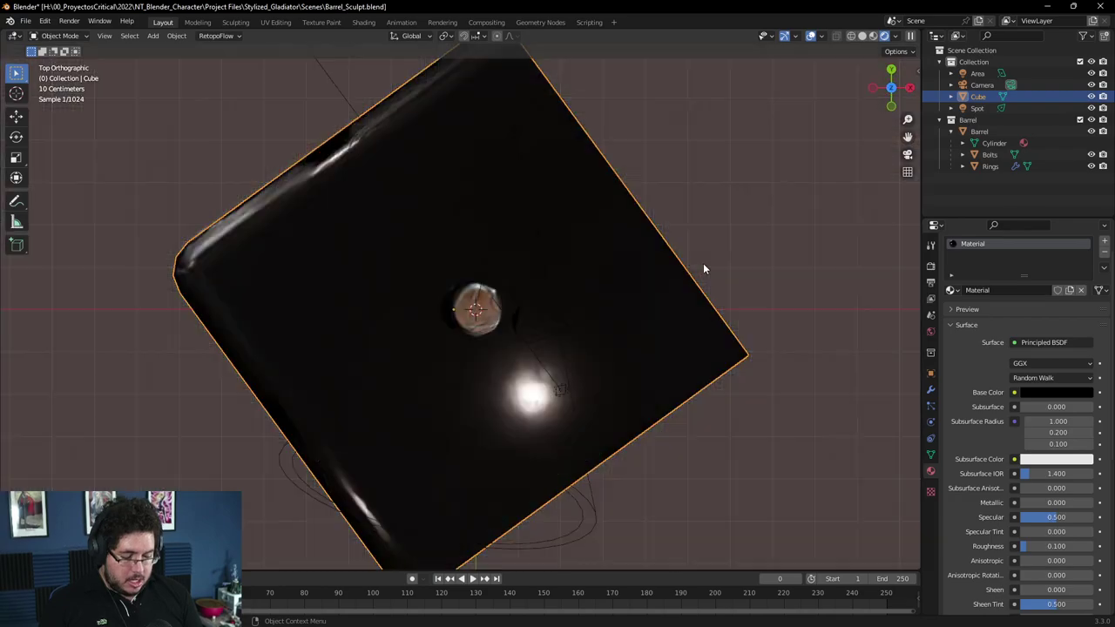
{"action": "key", "text": "r"}
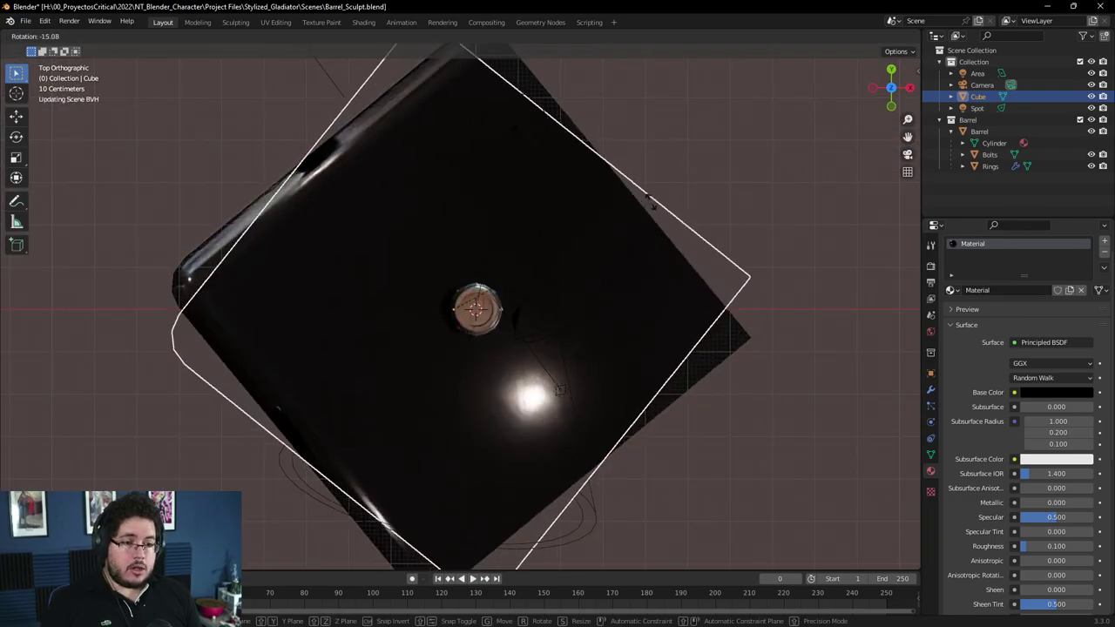
{"action": "left_click", "coordinate": [573, 289]}
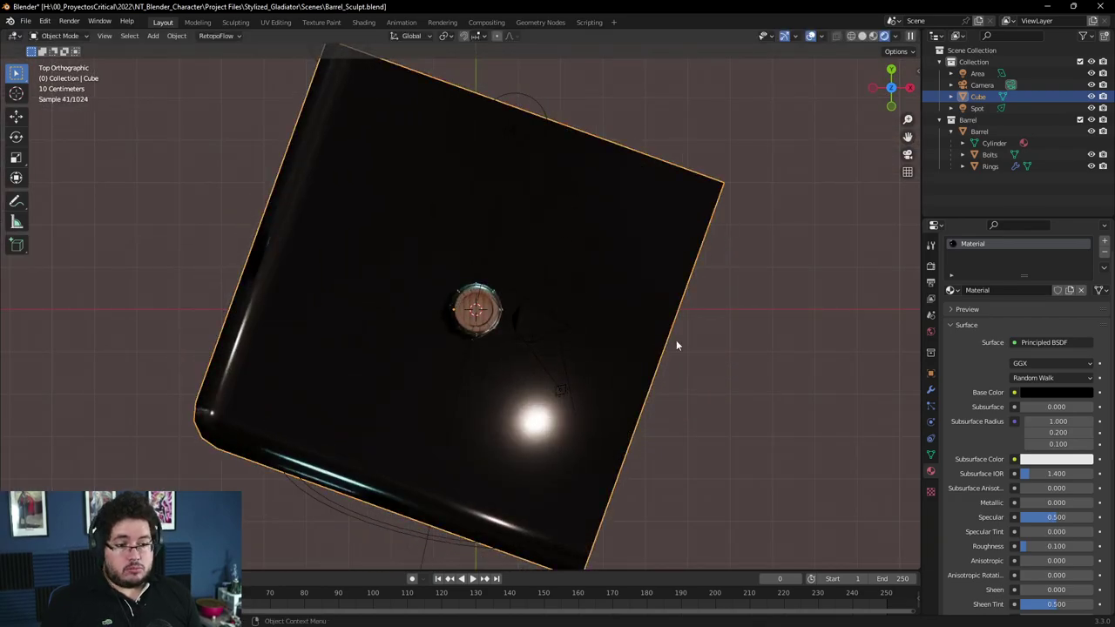
{"action": "left_click", "coordinate": [907, 154]}
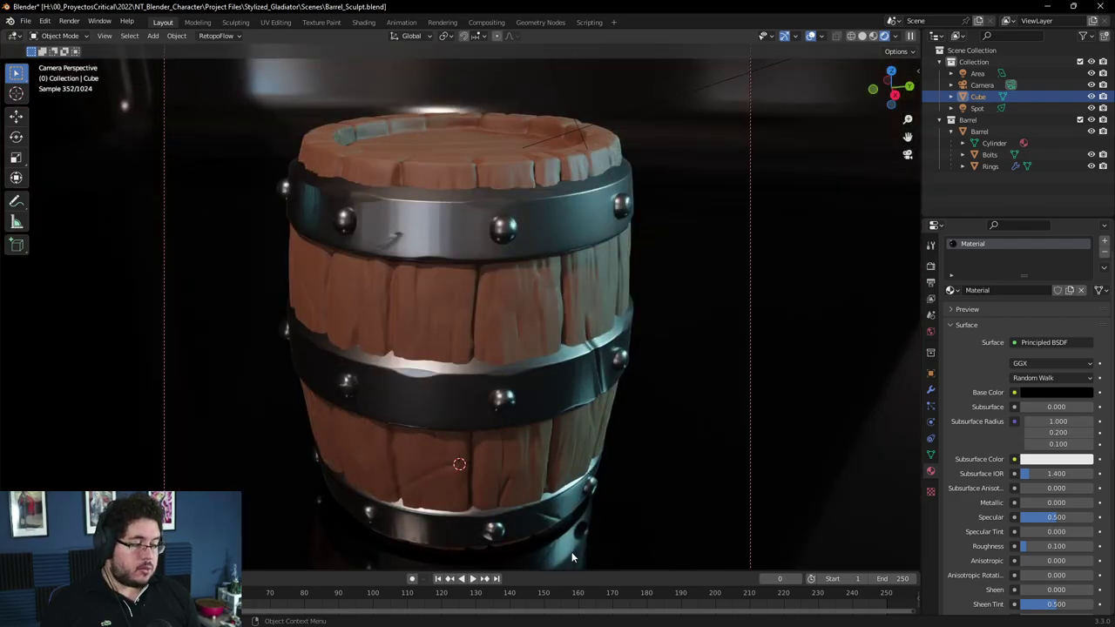
{"action": "middle_click_drag", "start_coordinate": [674, 373], "coordinate": [676, 348]}
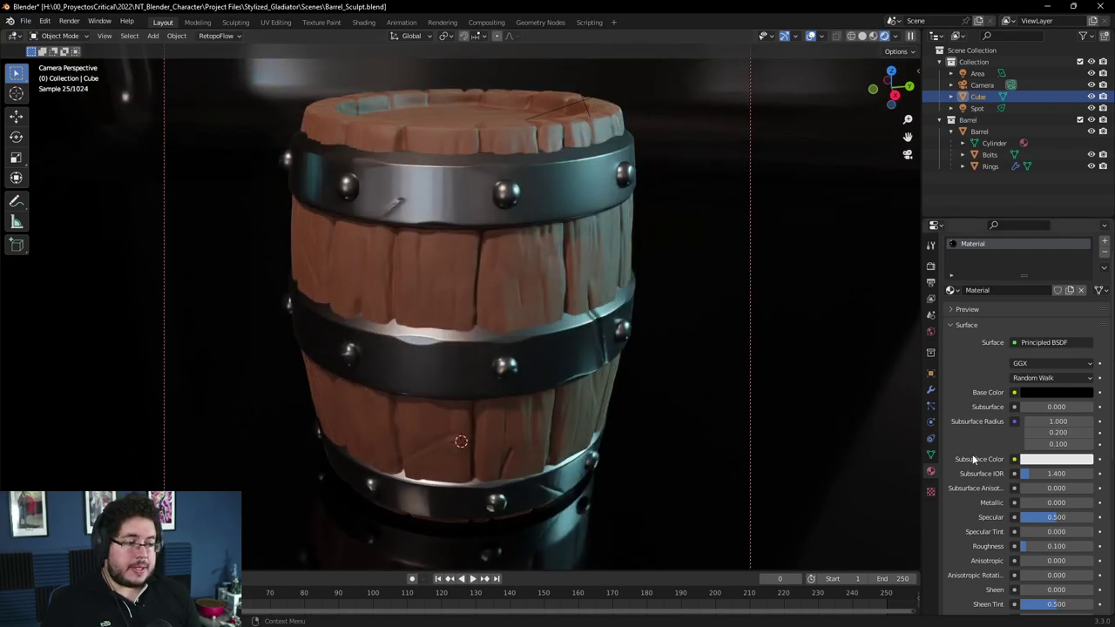
- Set the backdrop's roughness to 0.25 and its Subsurface Color to a warm tan
{"action": "left_click", "coordinate": [1030, 546]}
{"action": "type", "text": "0.25"}
{"action": "key", "text": "Return"}
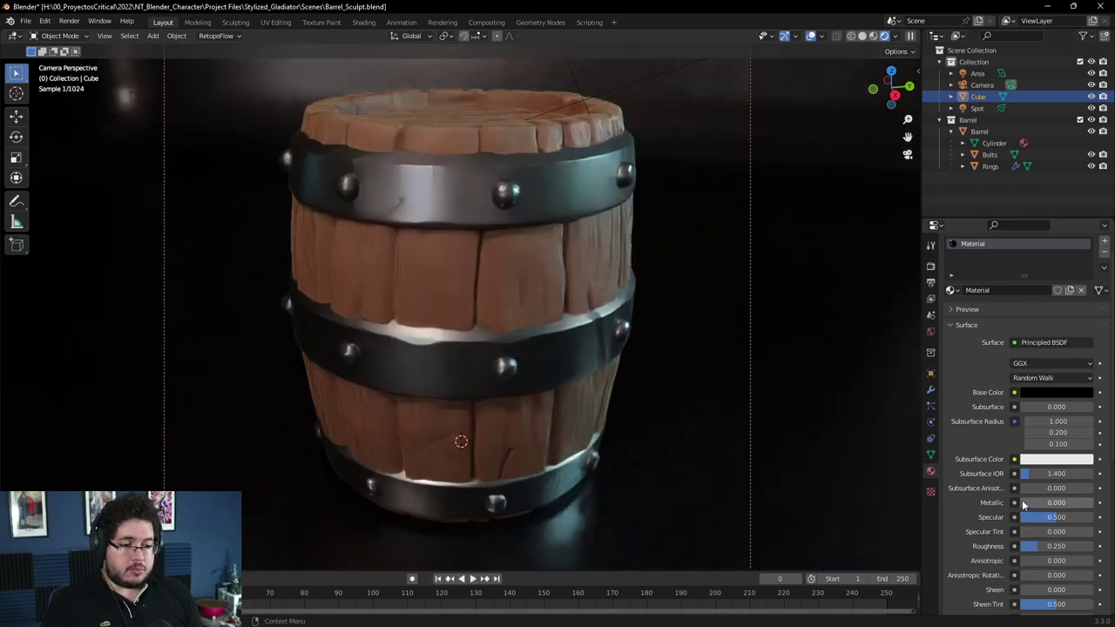
{"action": "left_click", "coordinate": [1040, 460]}
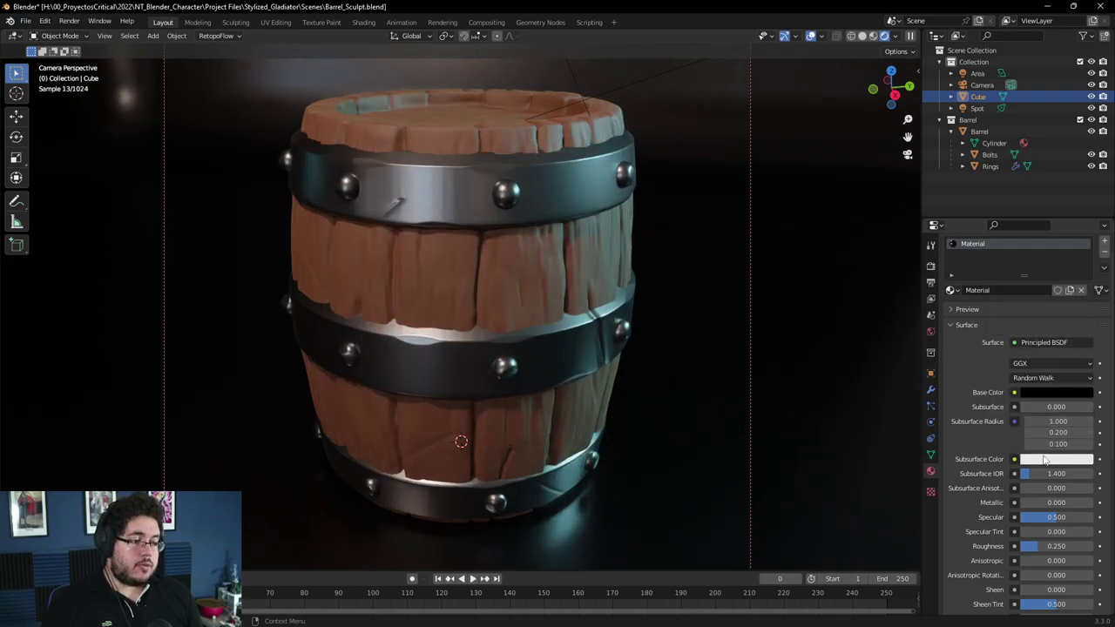
{"action": "left_click", "coordinate": [1045, 460]}
{"action": "left_click_drag", "start_coordinate": [1085, 361], "coordinate": [1084, 304]}
{"action": "left_click", "coordinate": [1023, 338]}
{"action": "left_click", "coordinate": [1019, 350]}
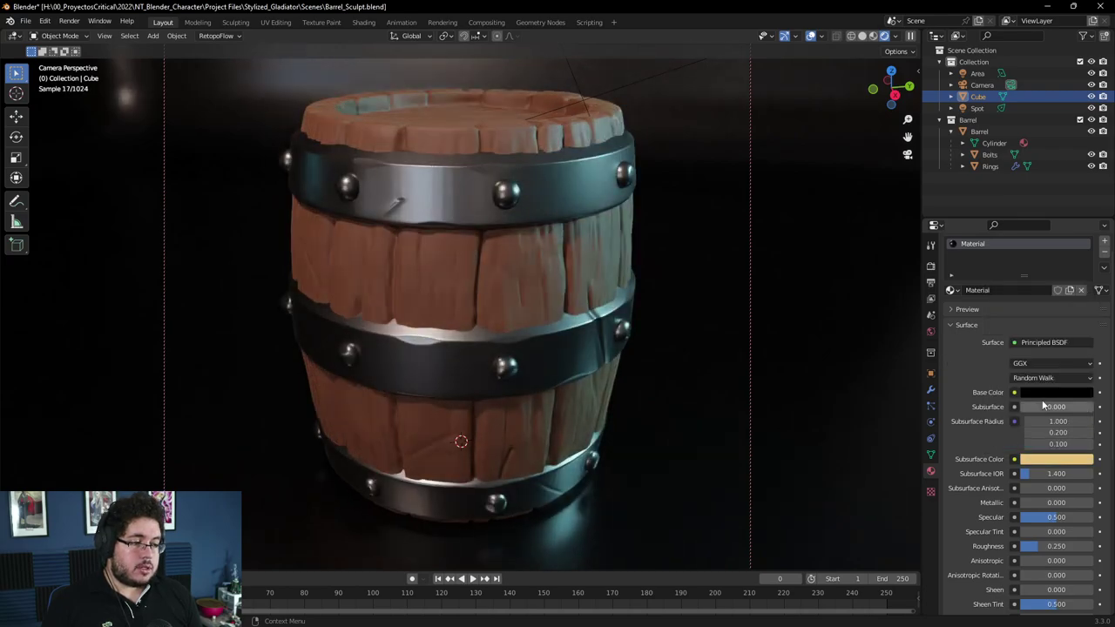
- Change the backdrop's Base Color from black to magenta-pink and preview the materials
{"action": "left_click", "coordinate": [1053, 391]}
{"action": "left_click_drag", "start_coordinate": [1081, 307], "coordinate": [1044, 289]}
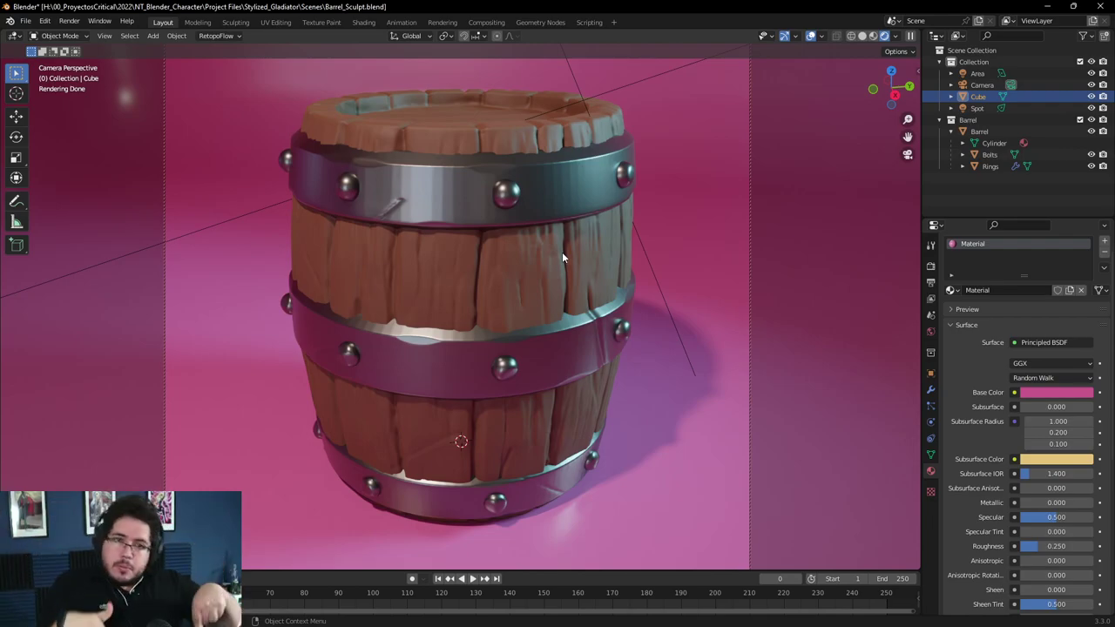
{"action": "left_click", "coordinate": [863, 36]}
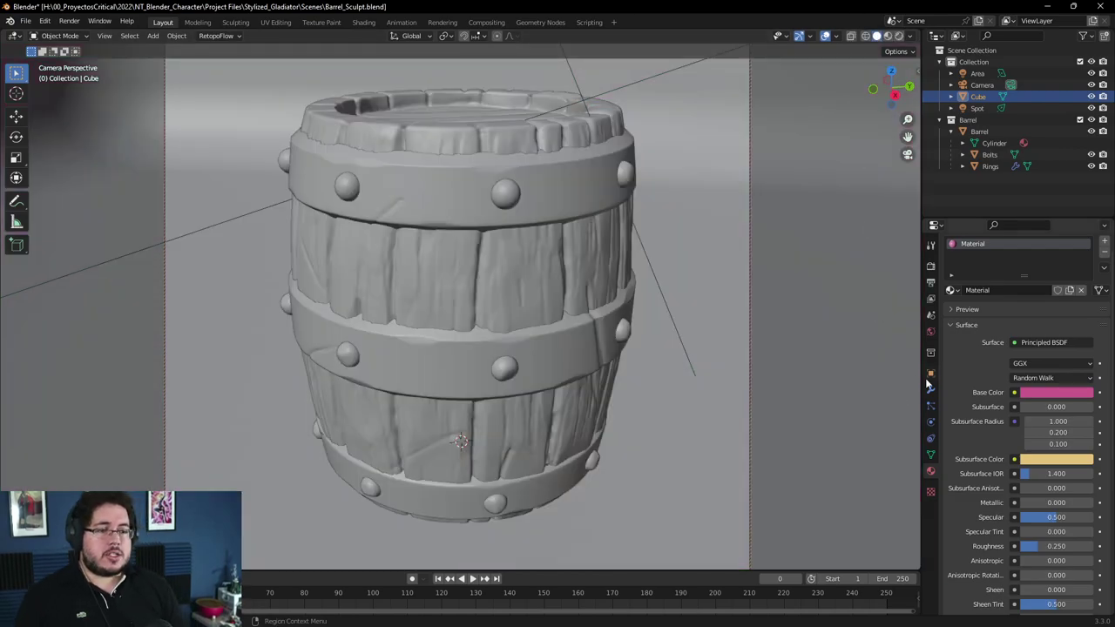
{"action": "left_click", "coordinate": [887, 36]}
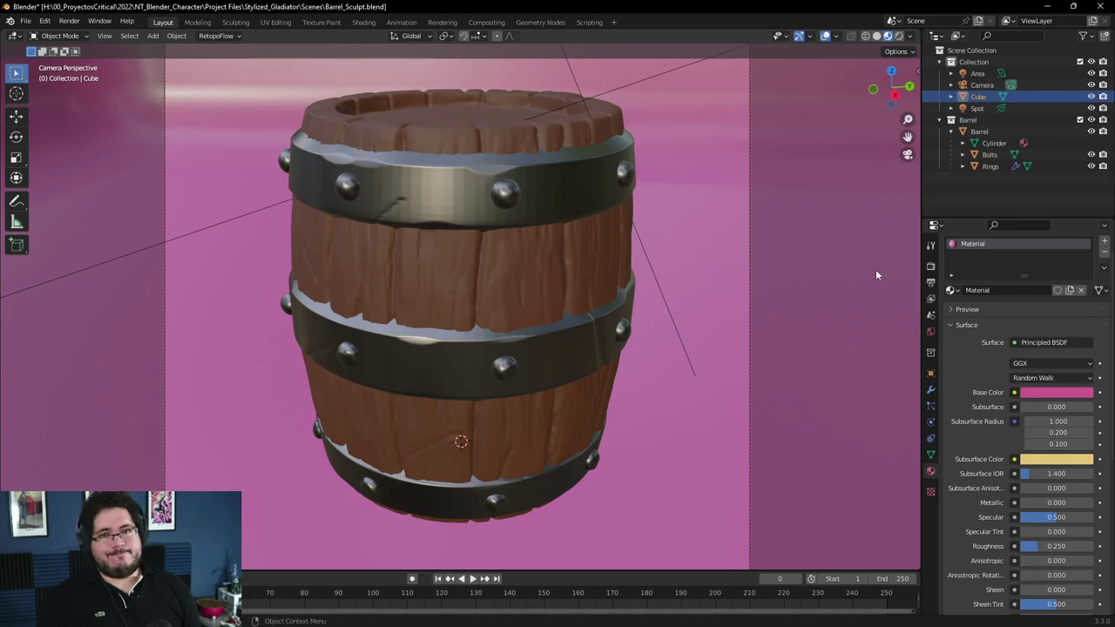
{"action": "left_click", "coordinate": [898, 36]}
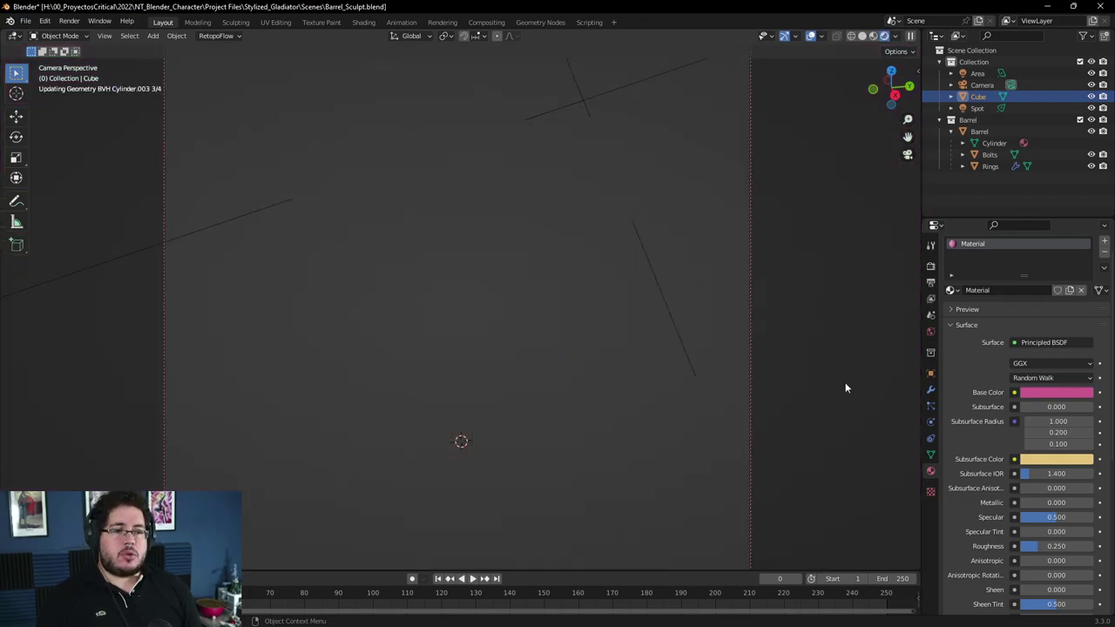